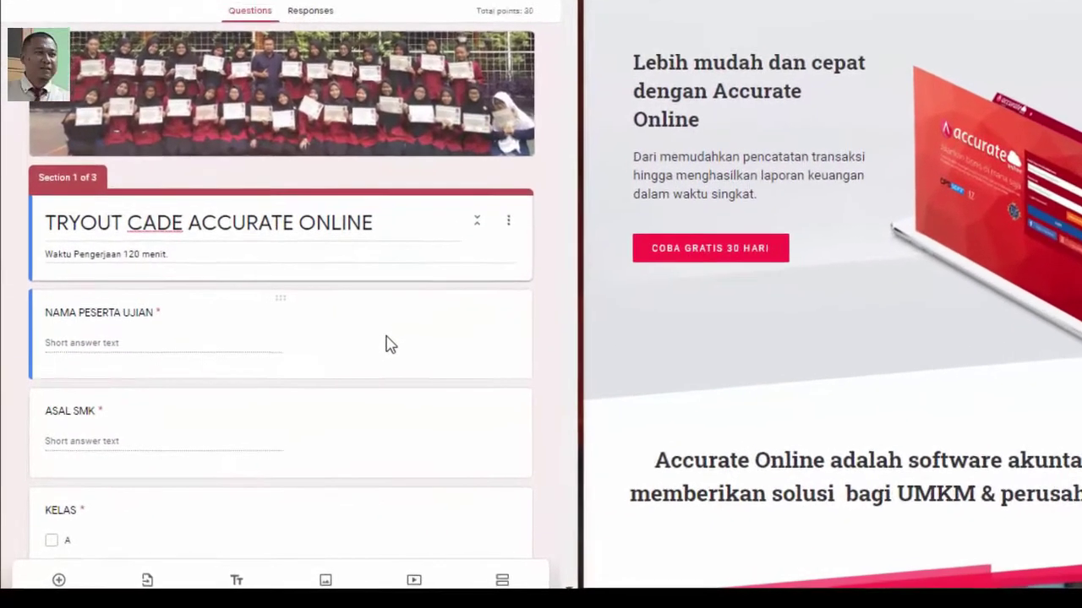
Review Section 1's participant identity questions, then continue to multiple-choice Question 1
scroll(313, 393, "down", 1)
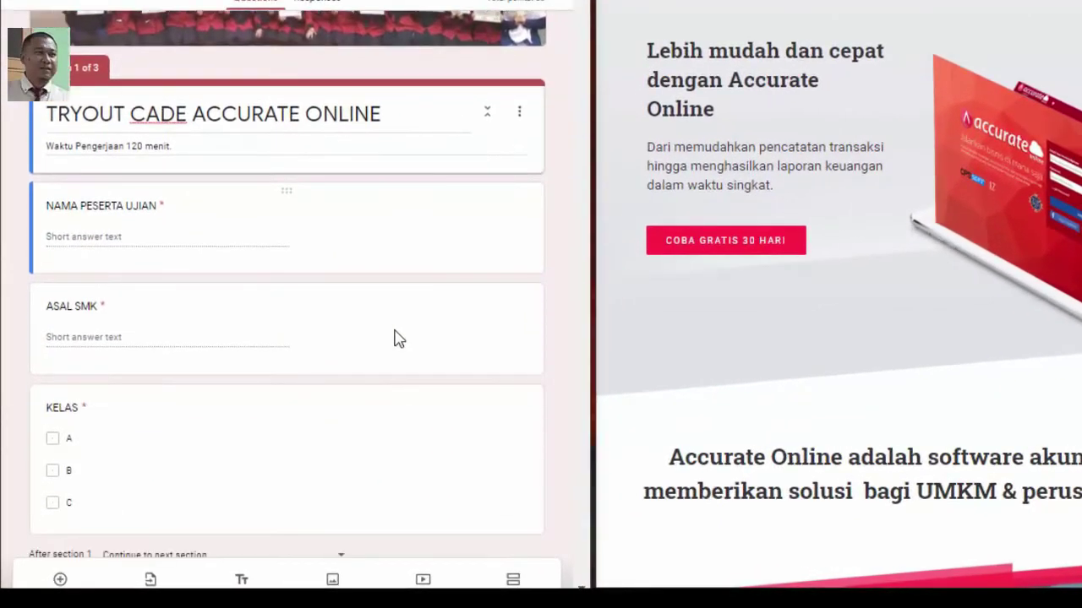
scroll(399, 338, "down", 1)
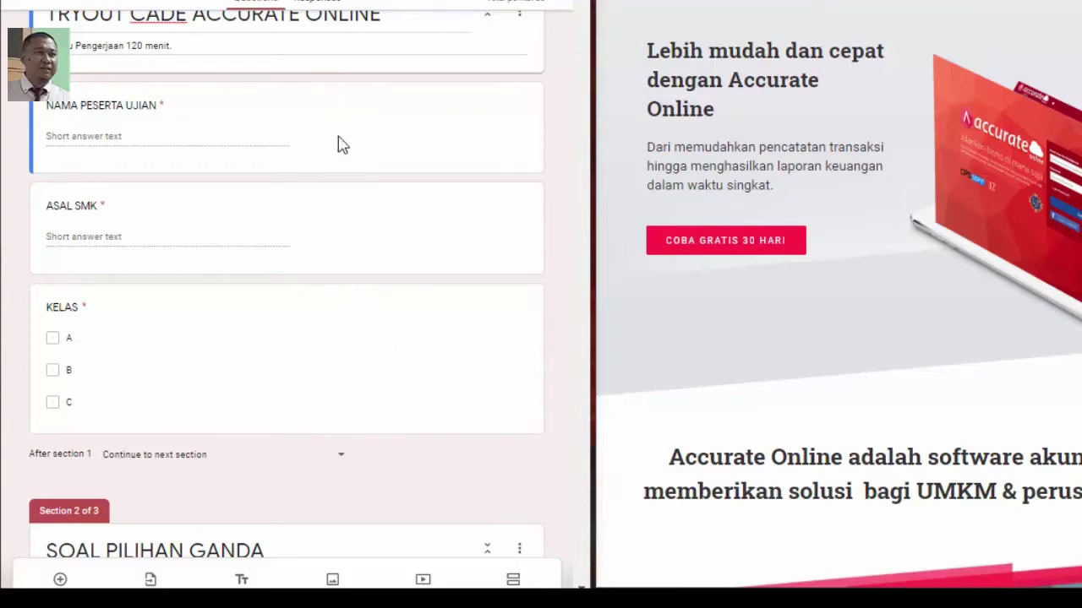
scroll(367, 190, "up", 1)
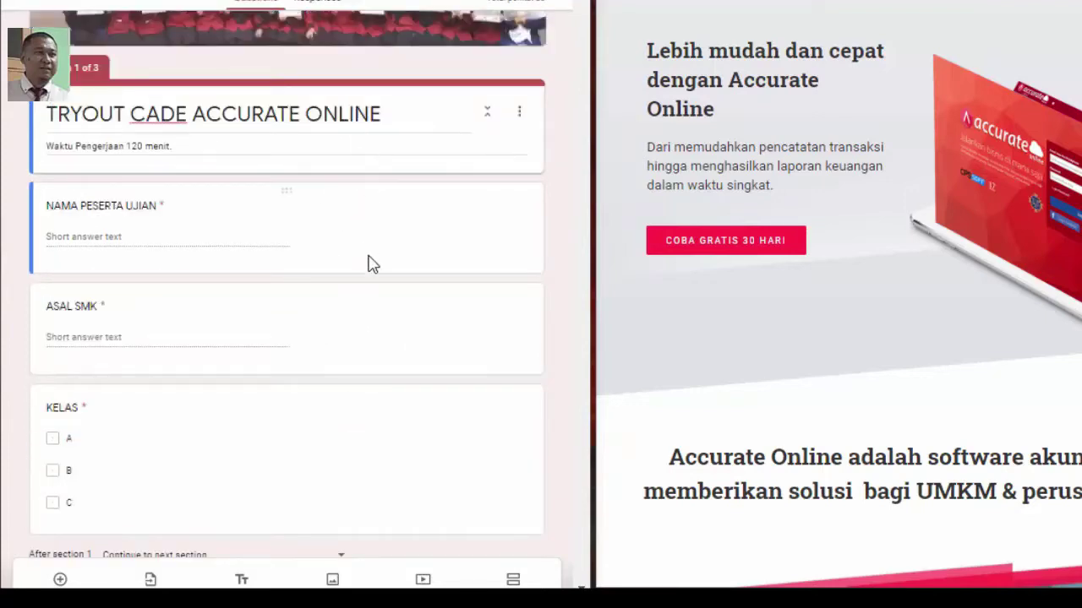
scroll(369, 263, "up", 1)
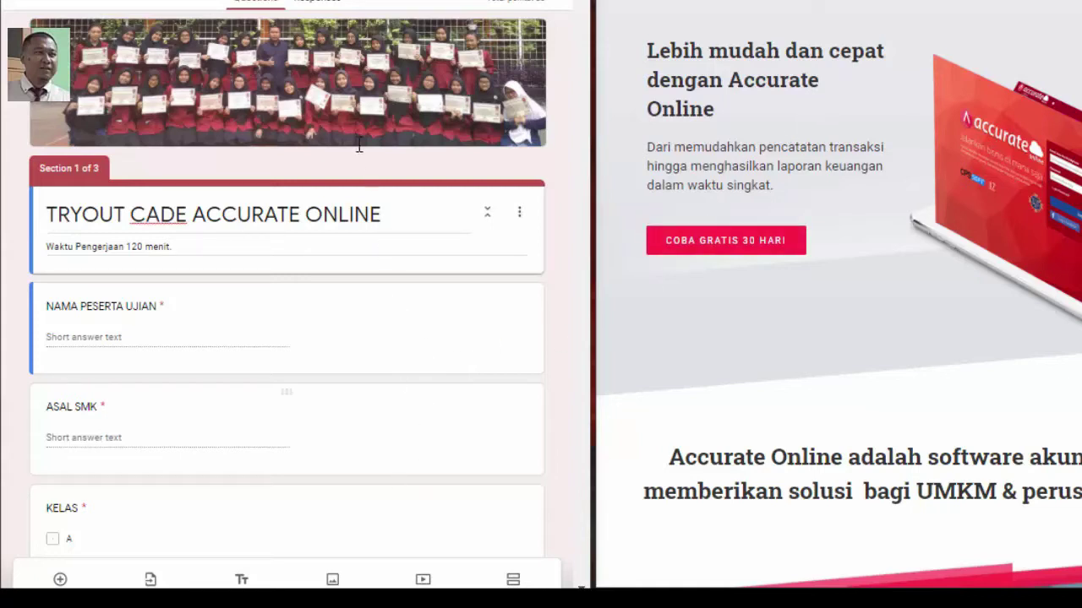
scroll(340, 346, "down", 1)
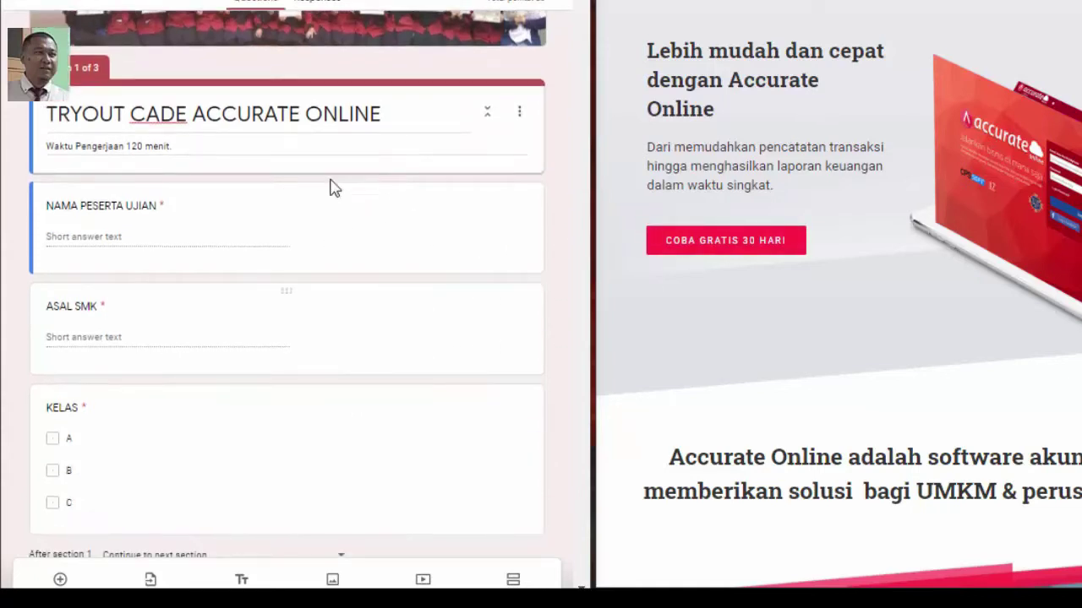
scroll(293, 215, "up", 1)
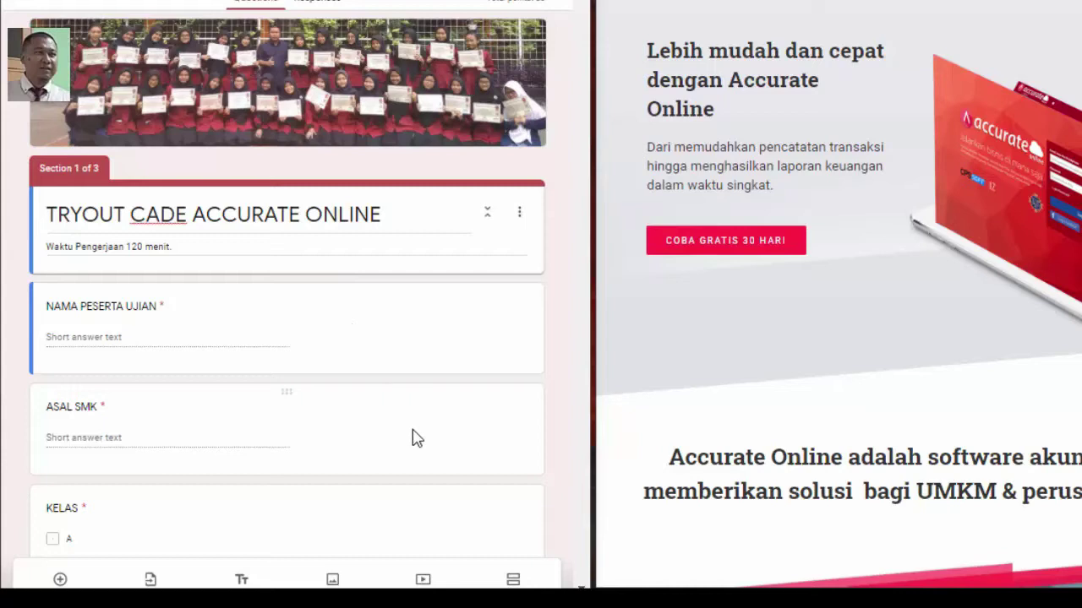
scroll(414, 438, "down", 15)
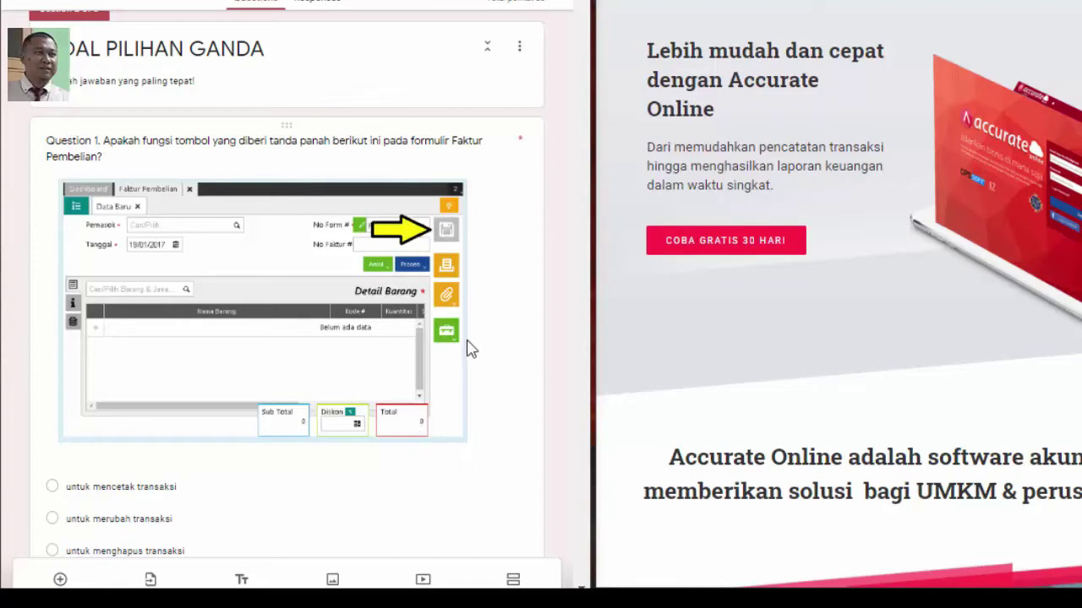
Read multiple-choice Questions 1–6, ending at the question on master data lists excluded from import
scroll(108, 54, "down", 2)
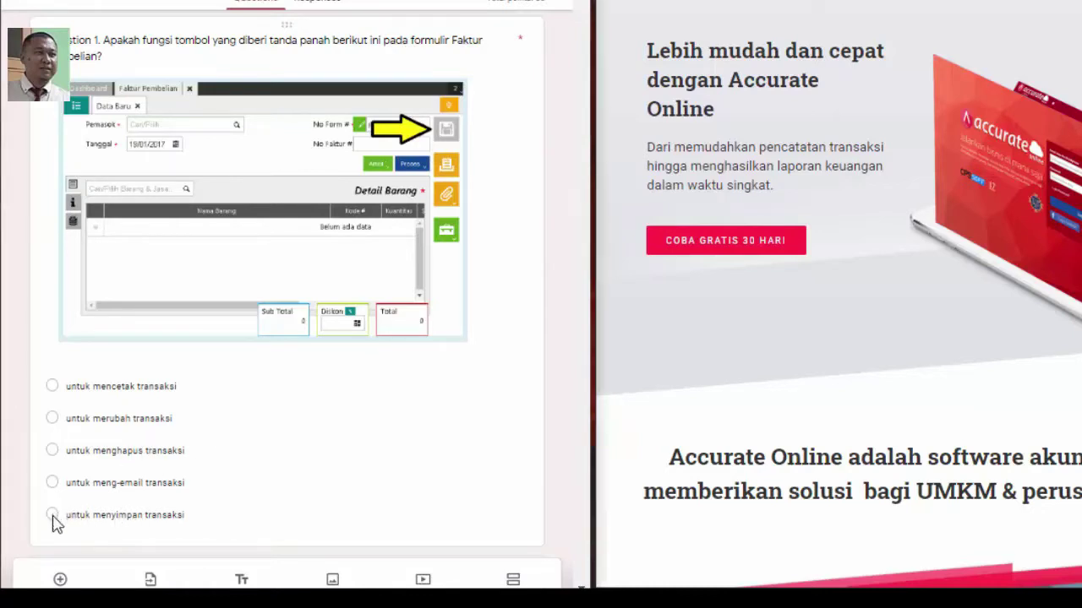
scroll(569, 262, "down", 6)
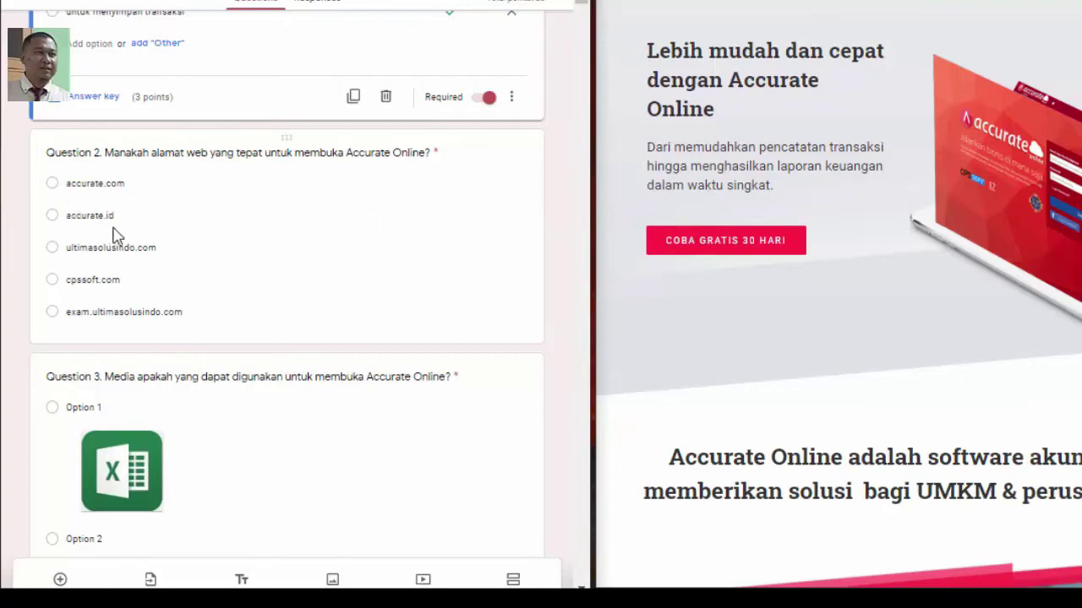
scroll(113, 234, "down", 4)
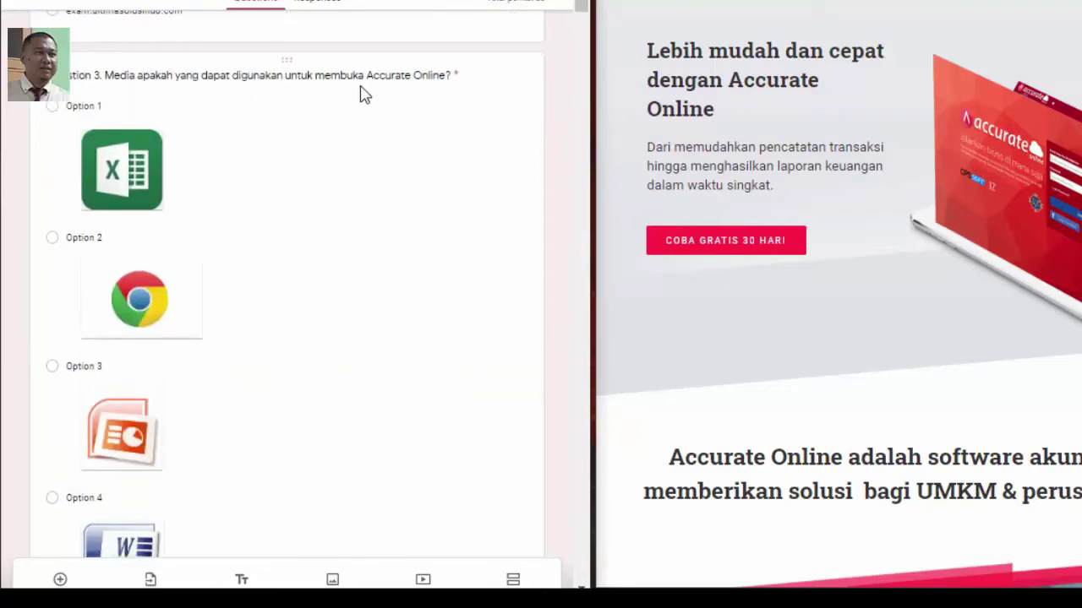
scroll(288, 241, "down", 1)
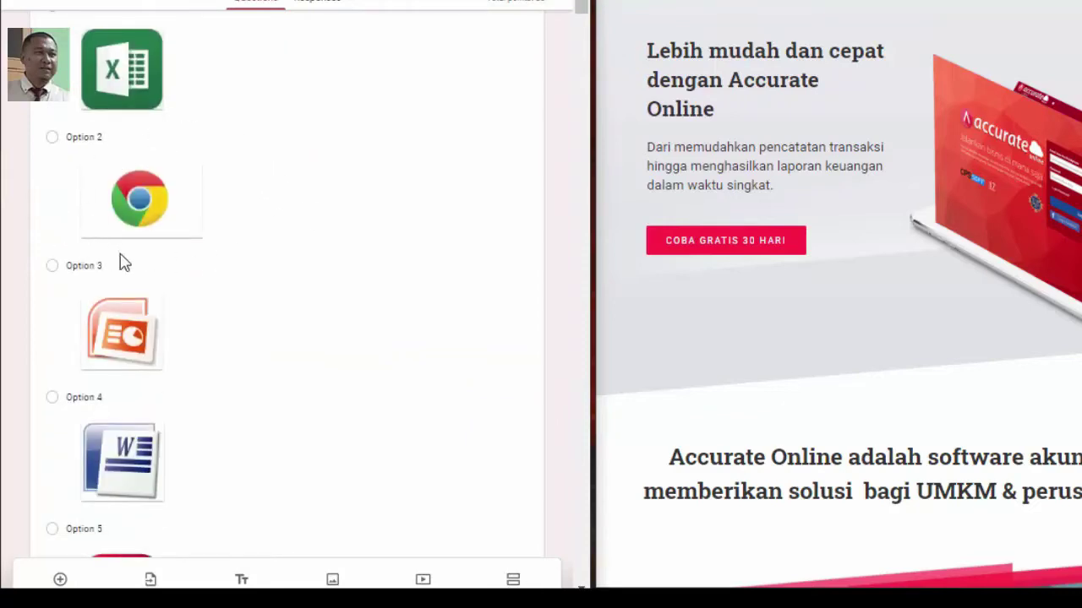
scroll(270, 275, "up", 1)
scroll(278, 279, "down", 7)
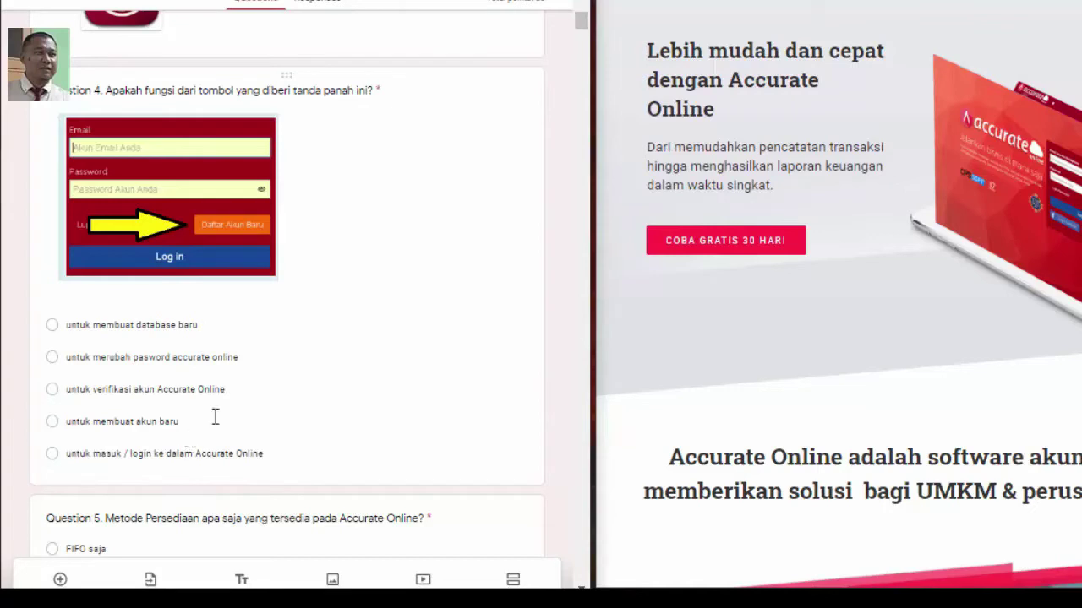
scroll(210, 380, "down", 4)
scroll(136, 211, "down", 2)
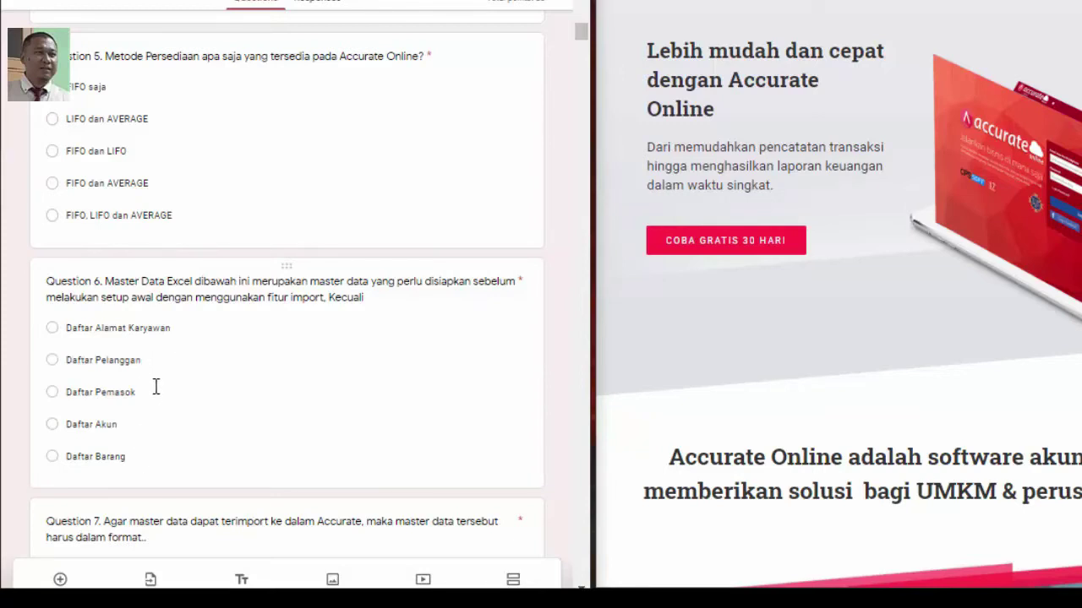
Read Questions 7–10 and continue to the SOAL PRAKTIK case about CV Aneka Ragam's company identity
scroll(234, 366, "down", 4)
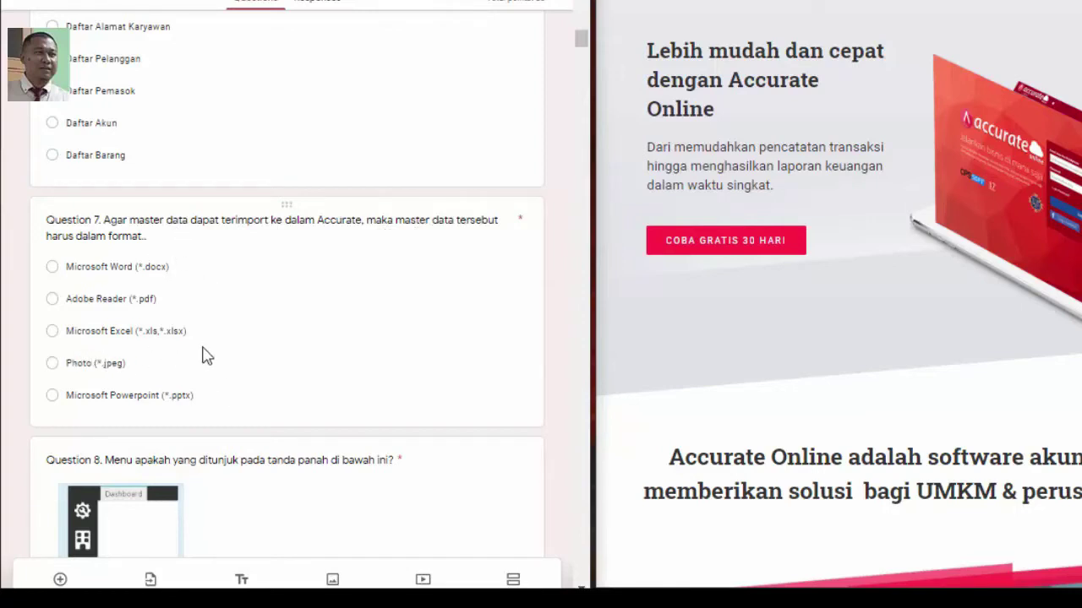
scroll(208, 357, "down", 5)
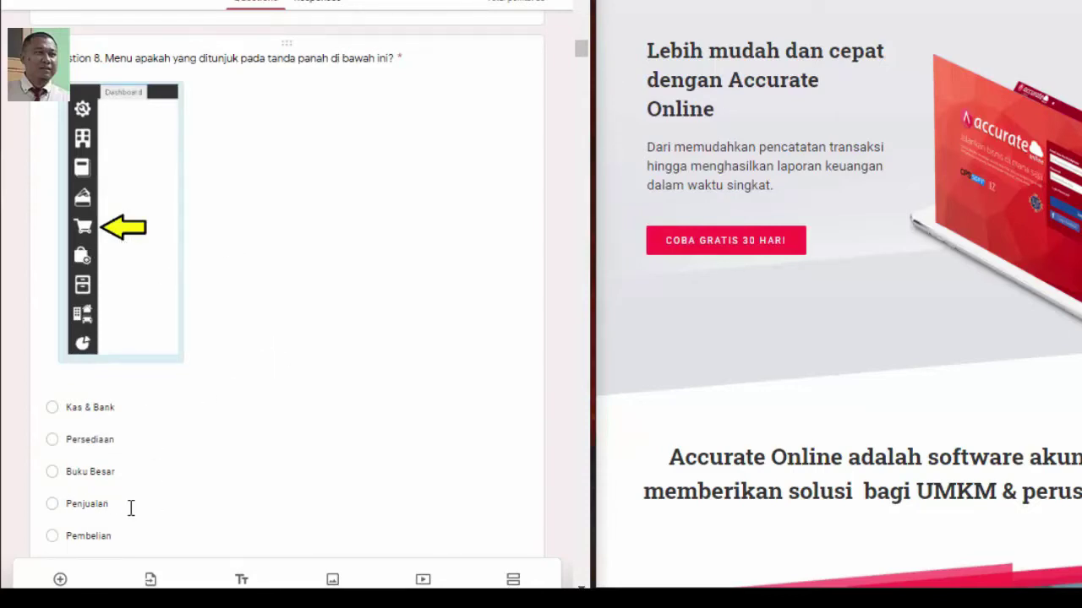
scroll(66, 522, "down", 5)
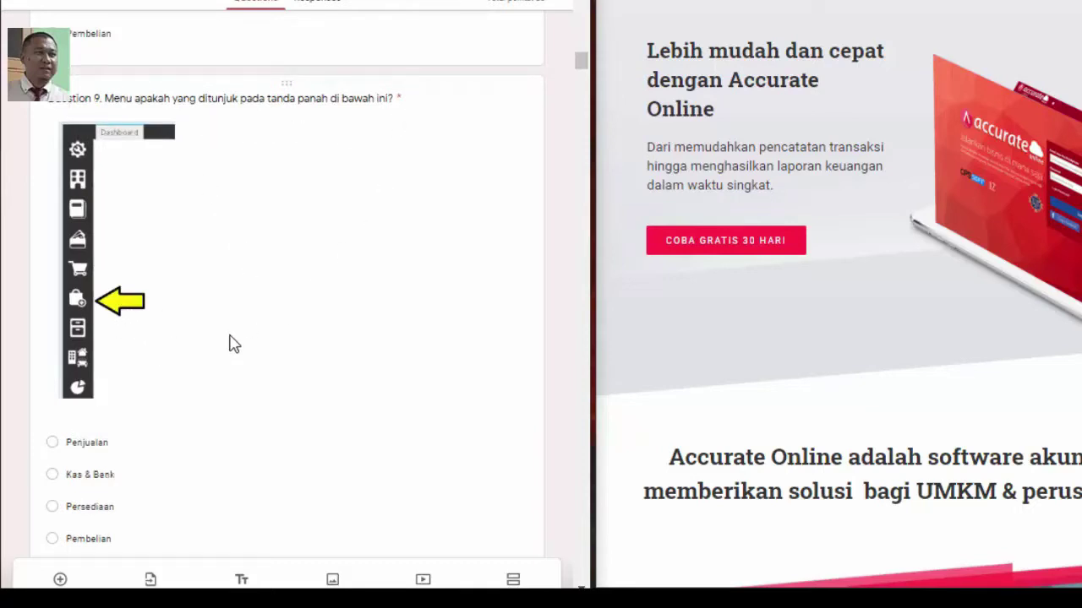
scroll(220, 355, "down", 1)
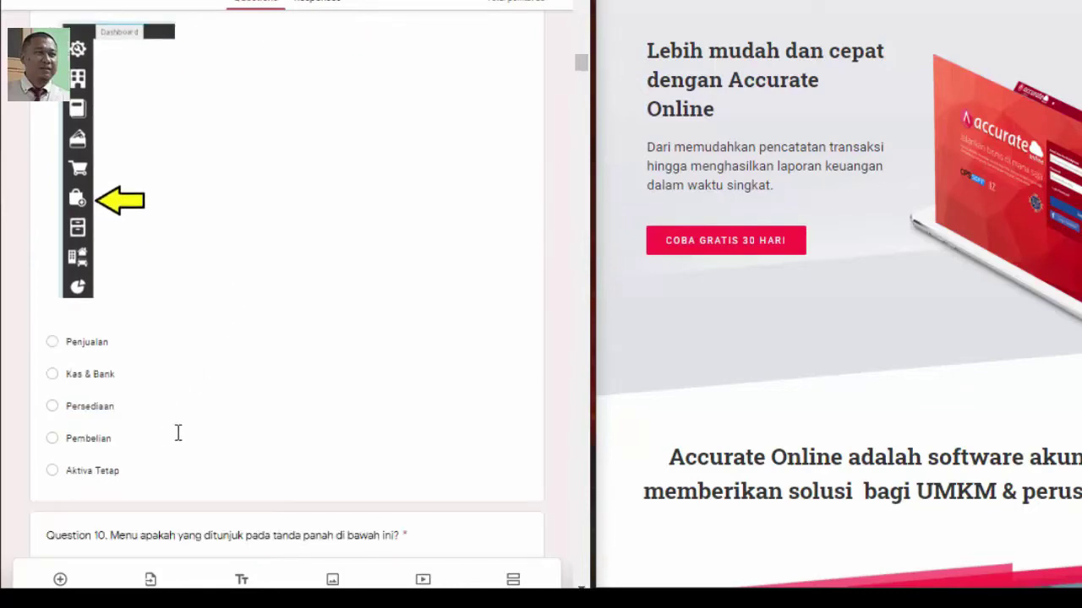
scroll(494, 207, "down", 5)
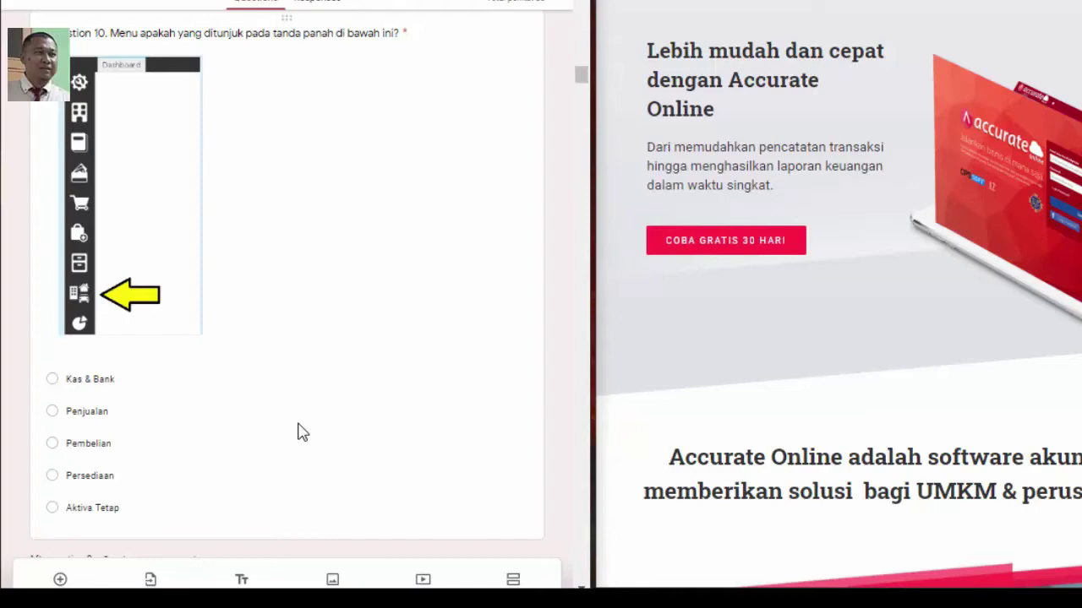
scroll(302, 428, "down", 8)
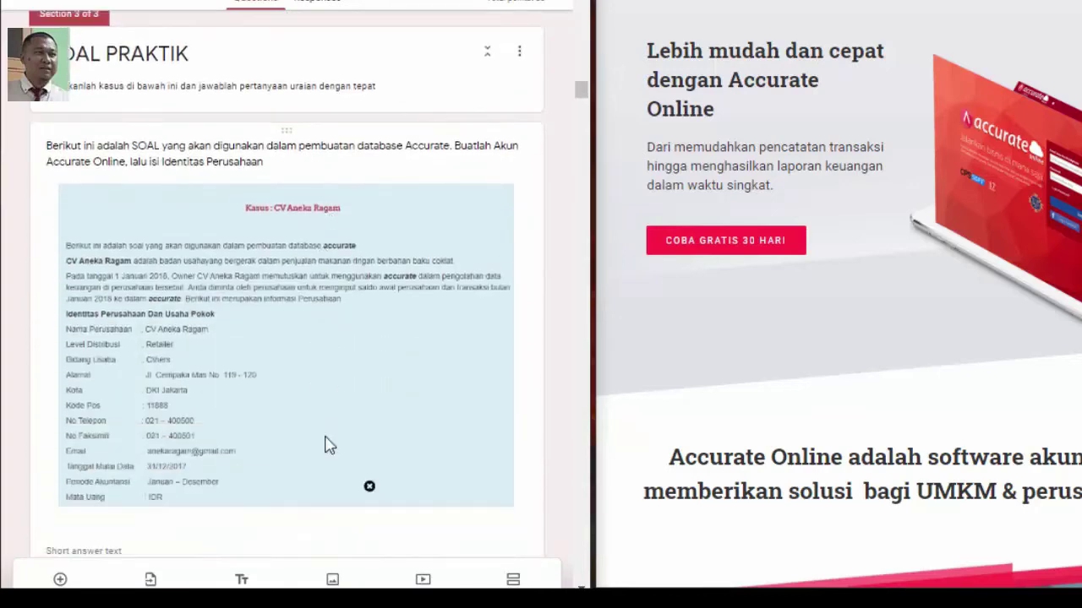
scroll(326, 444, "up", 1)
scroll(326, 445, "down", 1)
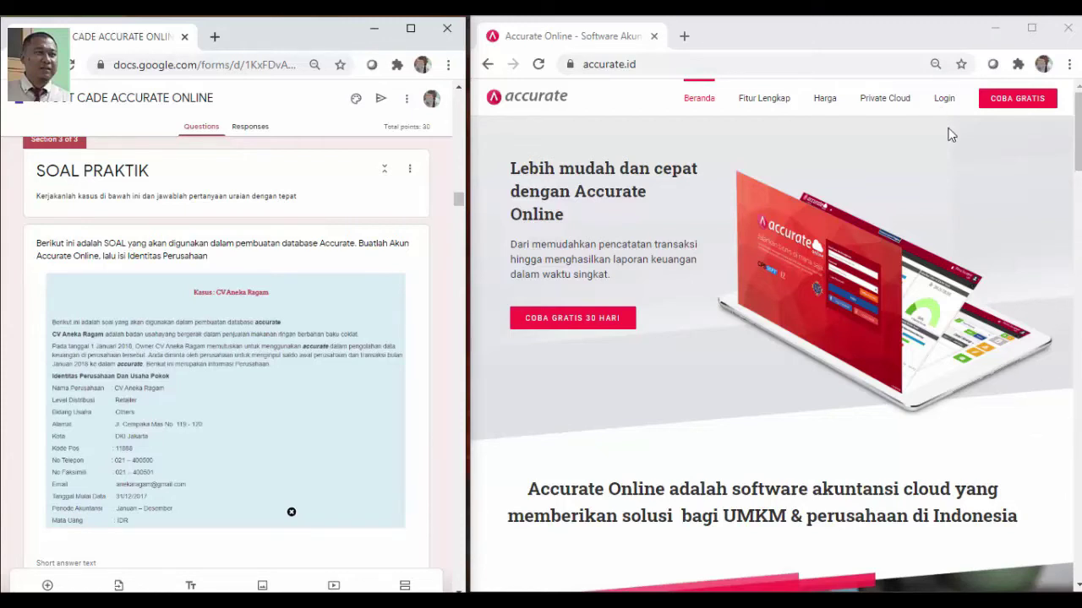
Sign in to Accurate Online with the linked Facebook account and dismiss the verification notice
left_click(944, 102)
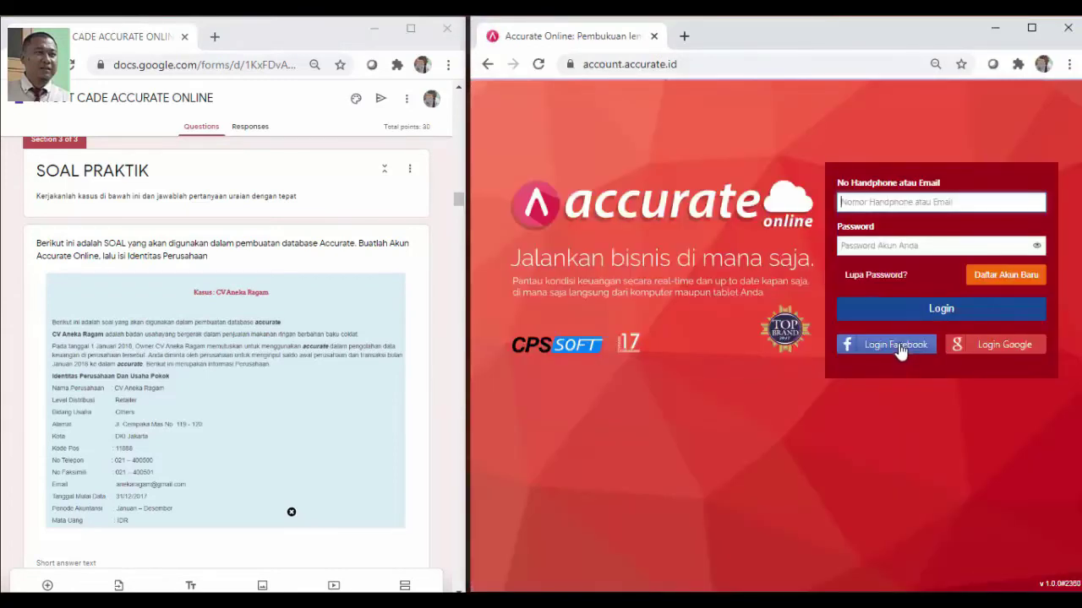
left_click(899, 346)
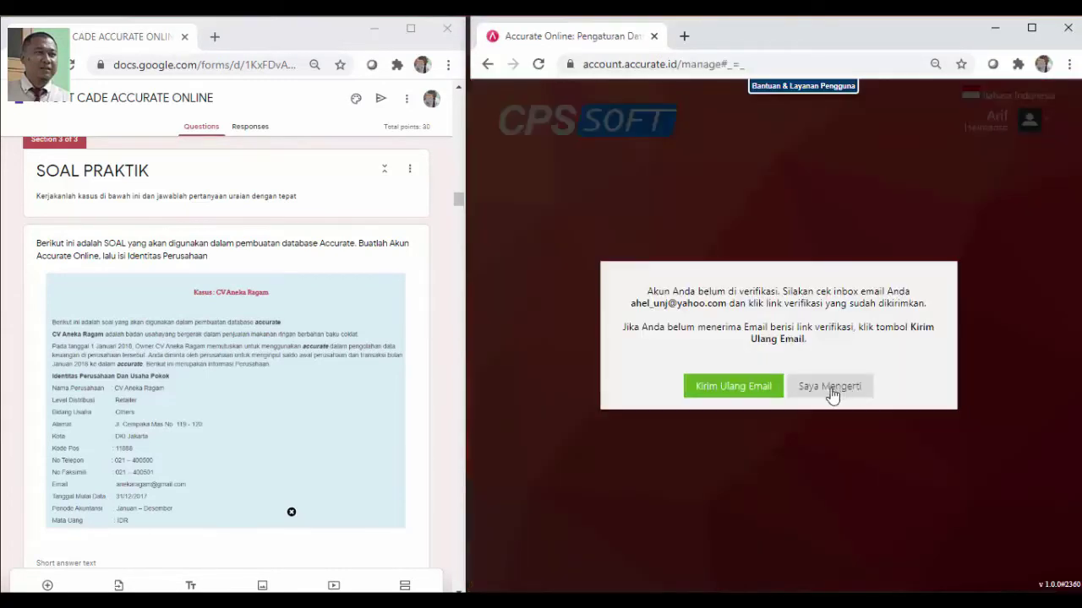
left_click(830, 386)
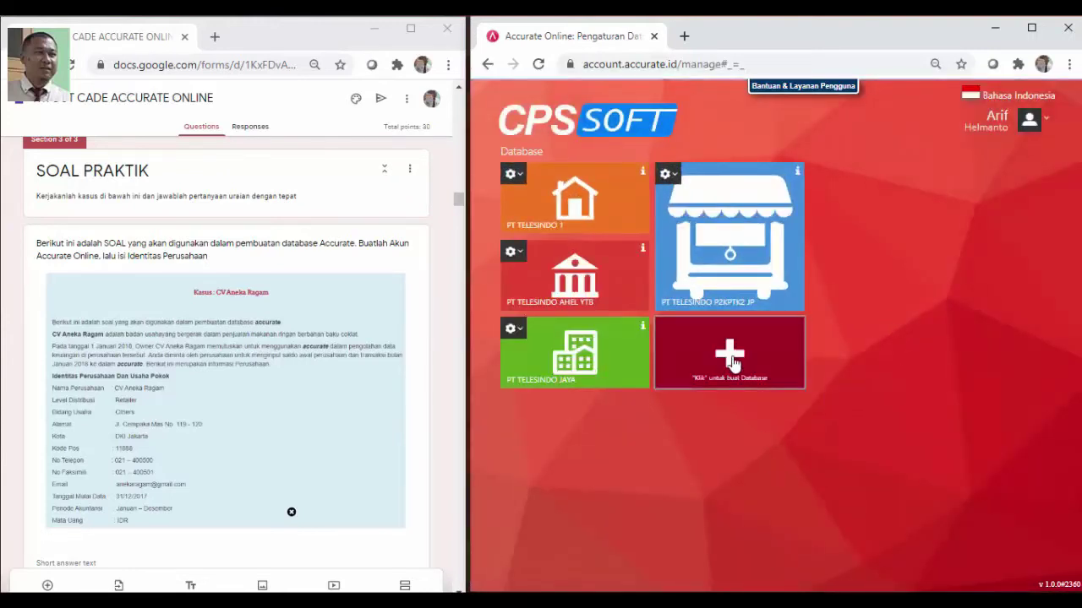
Create the database 'CV ANEKA RAGAM TO CADE' with a purple background and the house logo
left_click(732, 362)
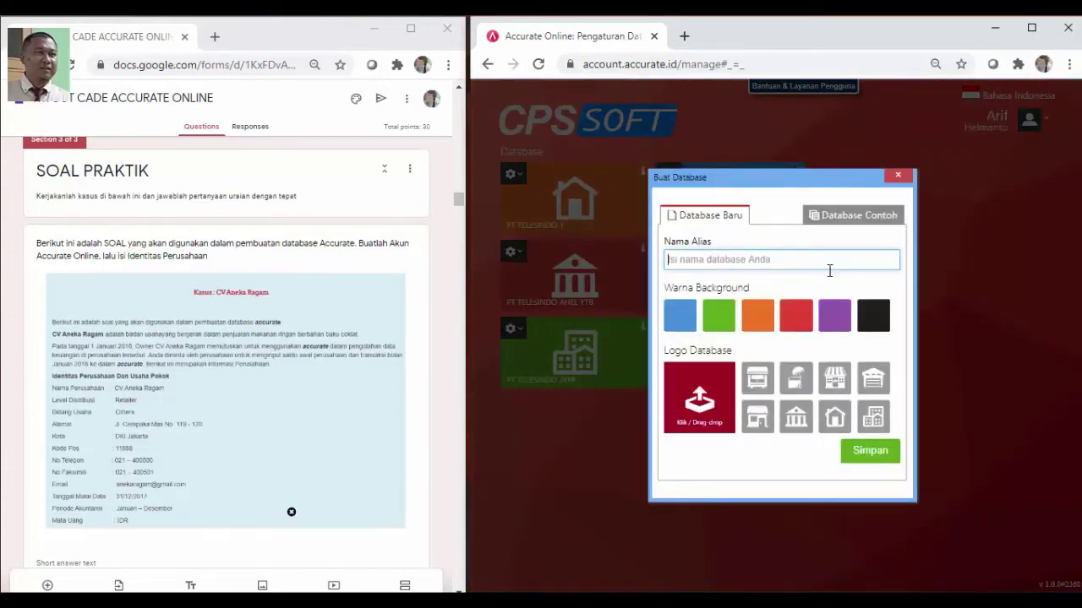
type("cv")
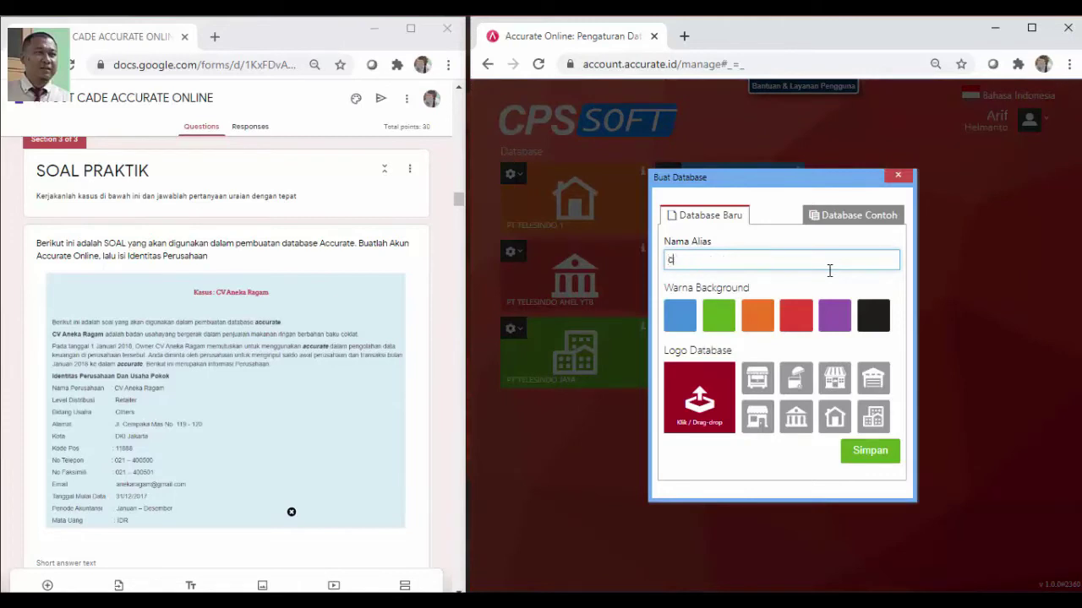
key("BackSpace")
key("BackSpace")
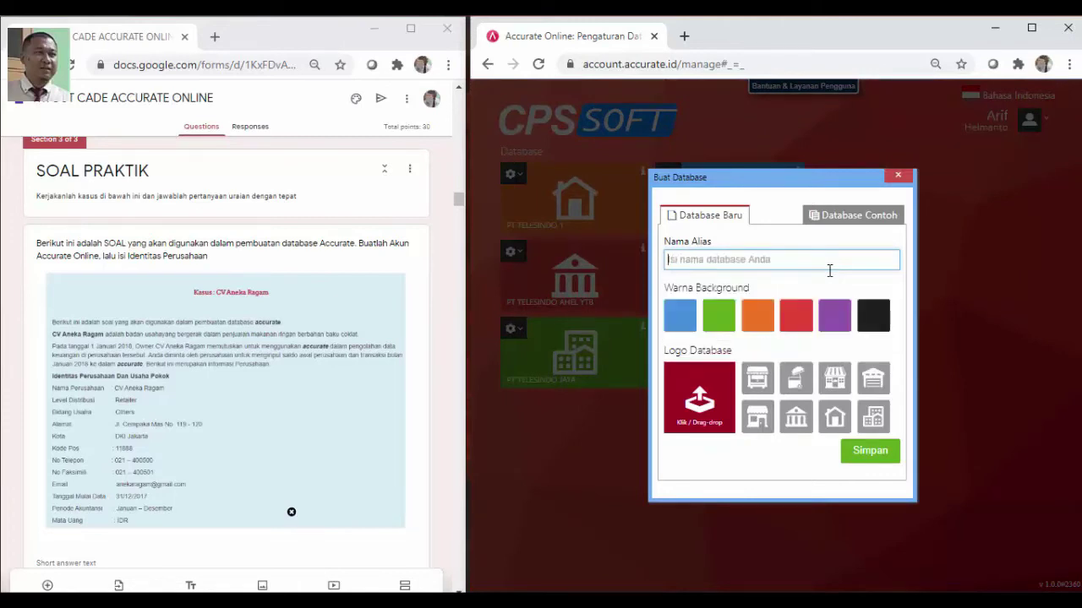
type("CV ANEKA RA")
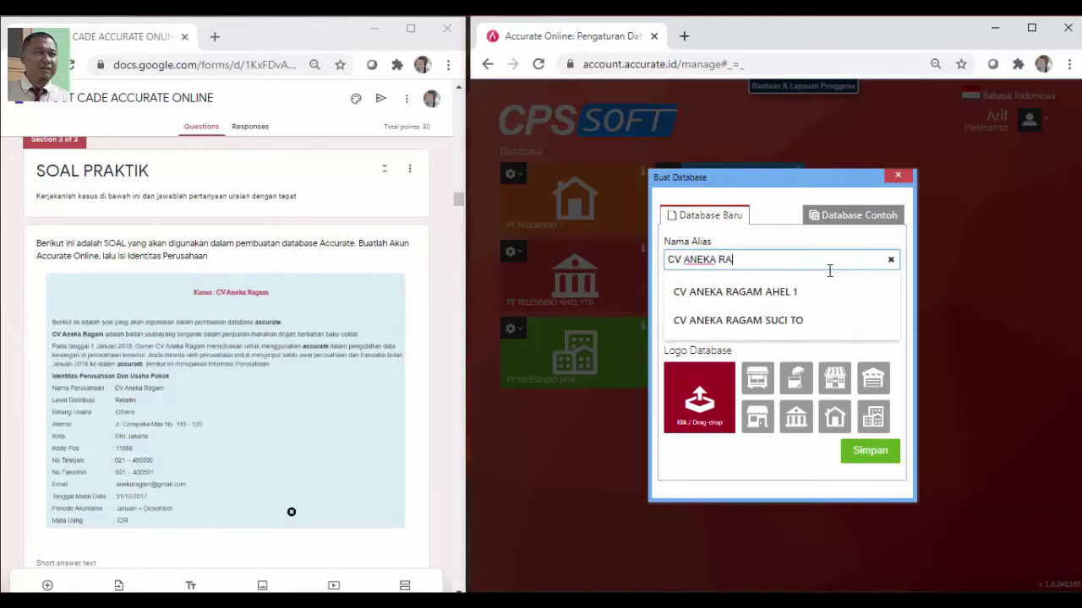
type("GAM TO CADE")
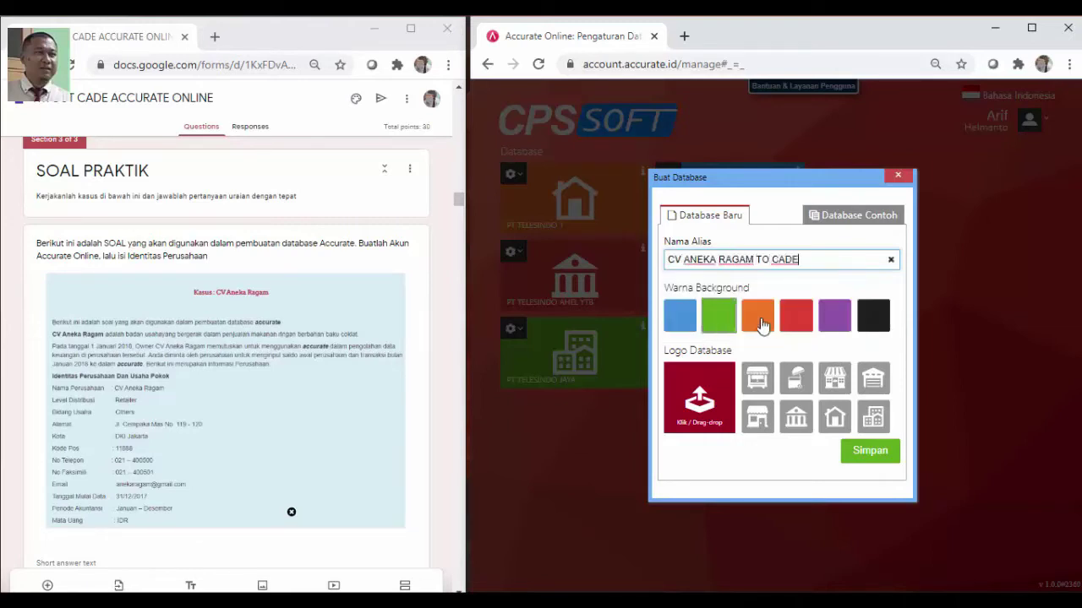
left_click(845, 331)
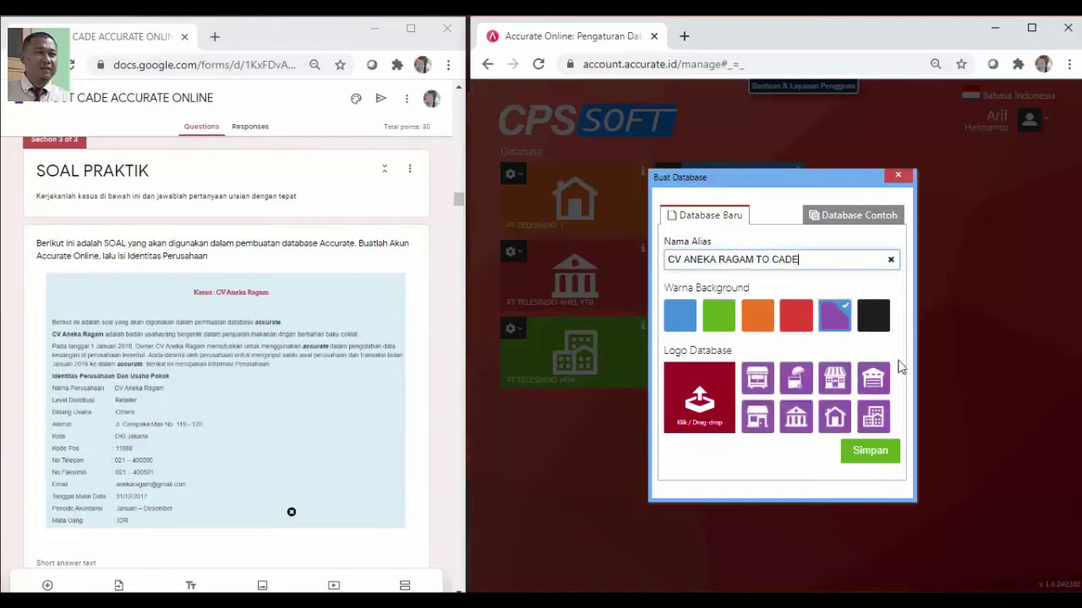
left_click(837, 427)
left_click(879, 453)
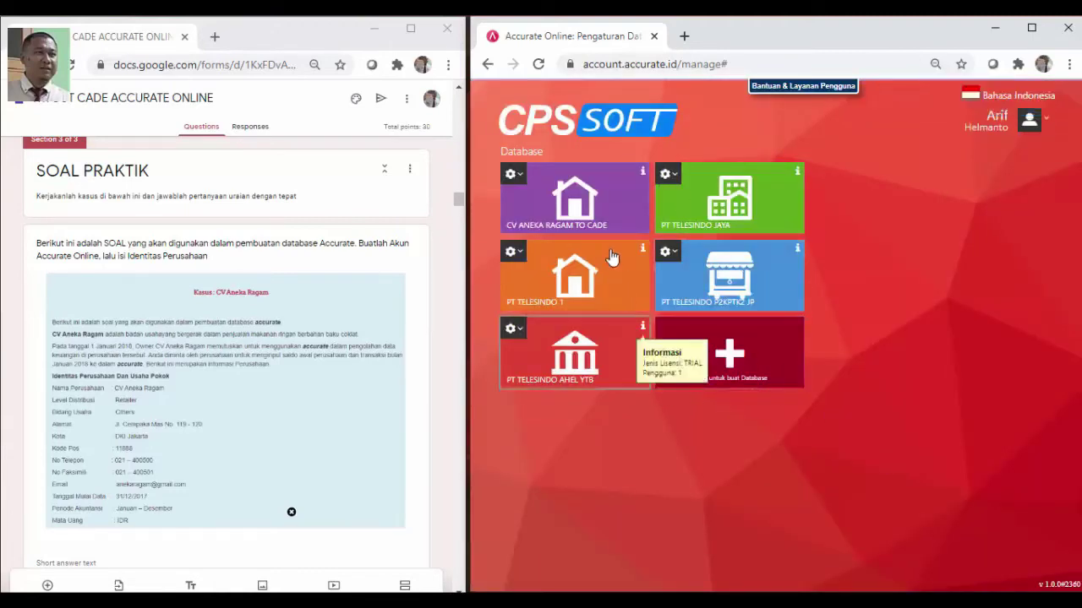
Open the new database and set company name CV Aneka Ragam, Retailer level, business field Others (Lainnya)
left_click(580, 208)
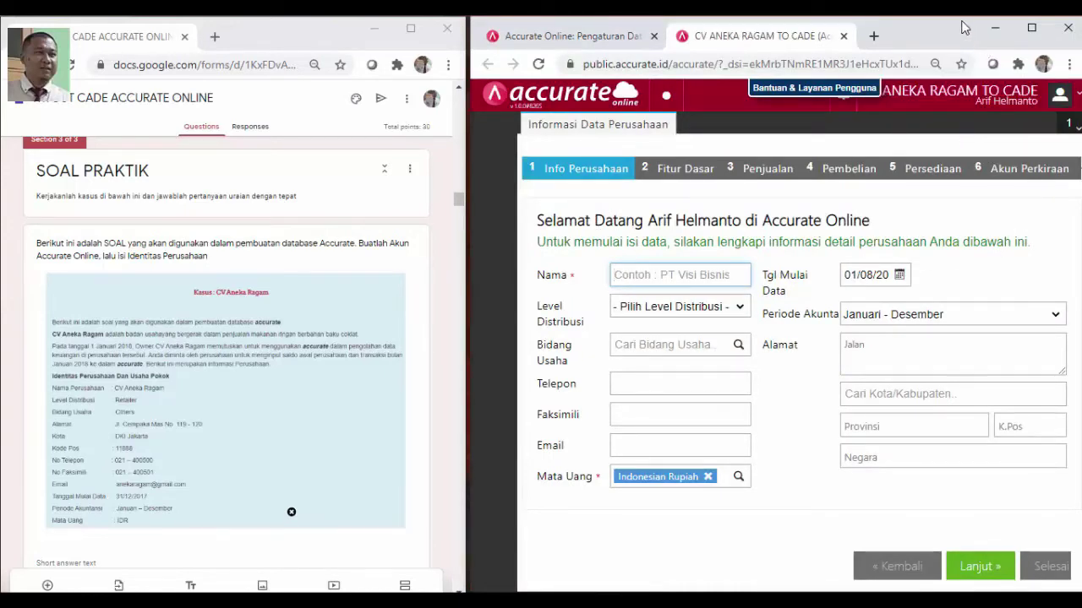
left_click_drag(961, 22, 952, 22)
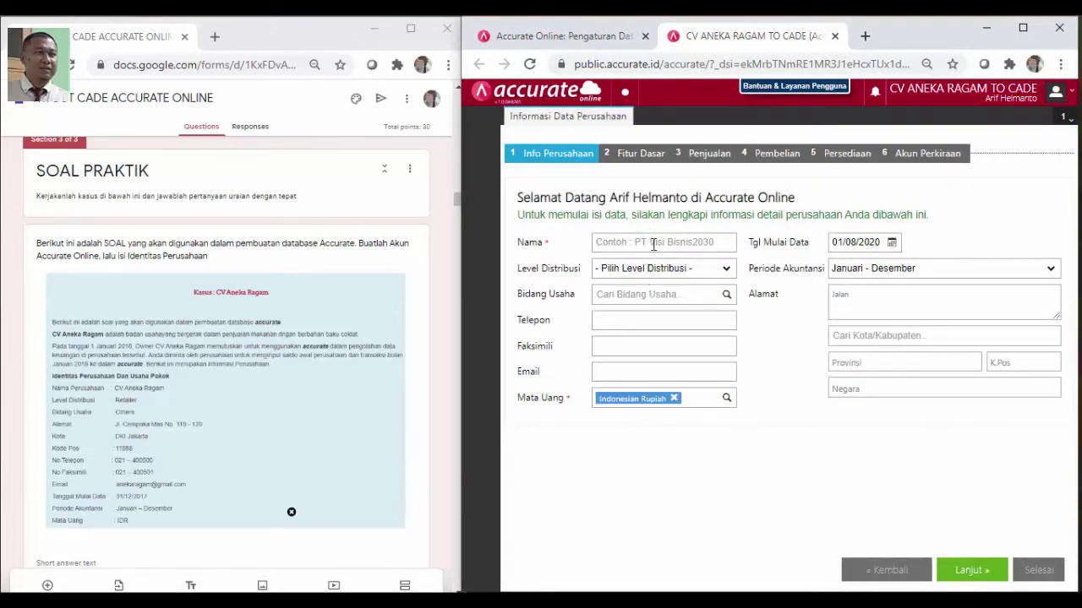
left_click(654, 243)
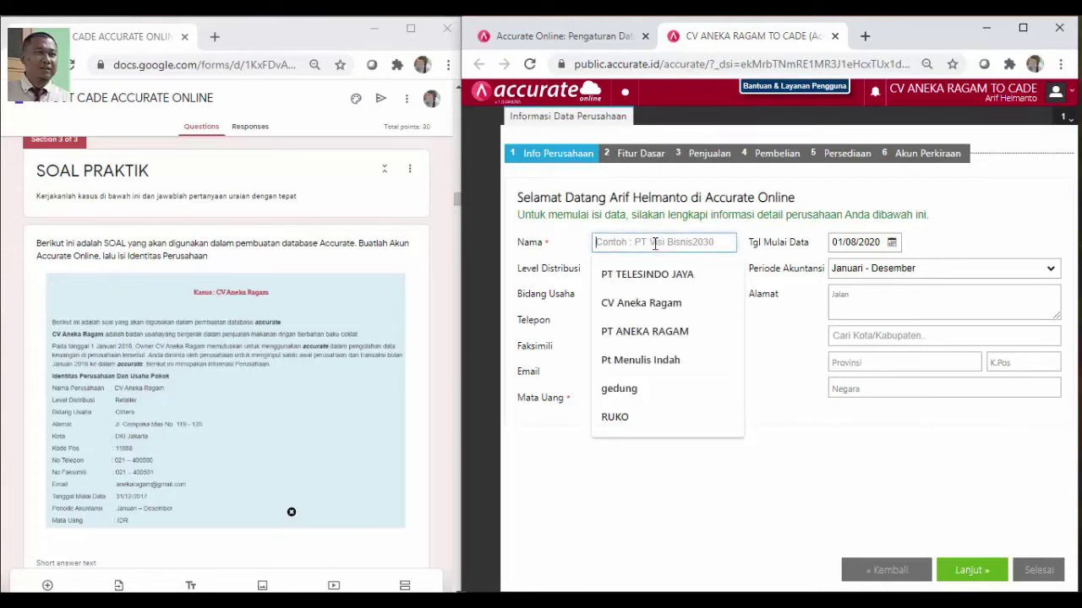
left_click(671, 301)
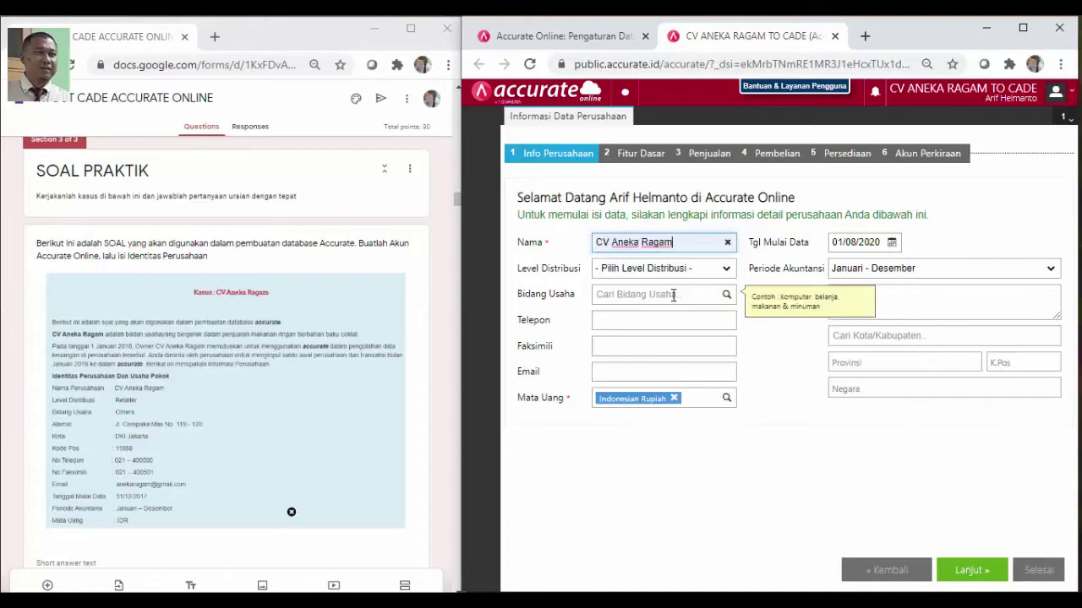
left_click(714, 272)
left_click(652, 317)
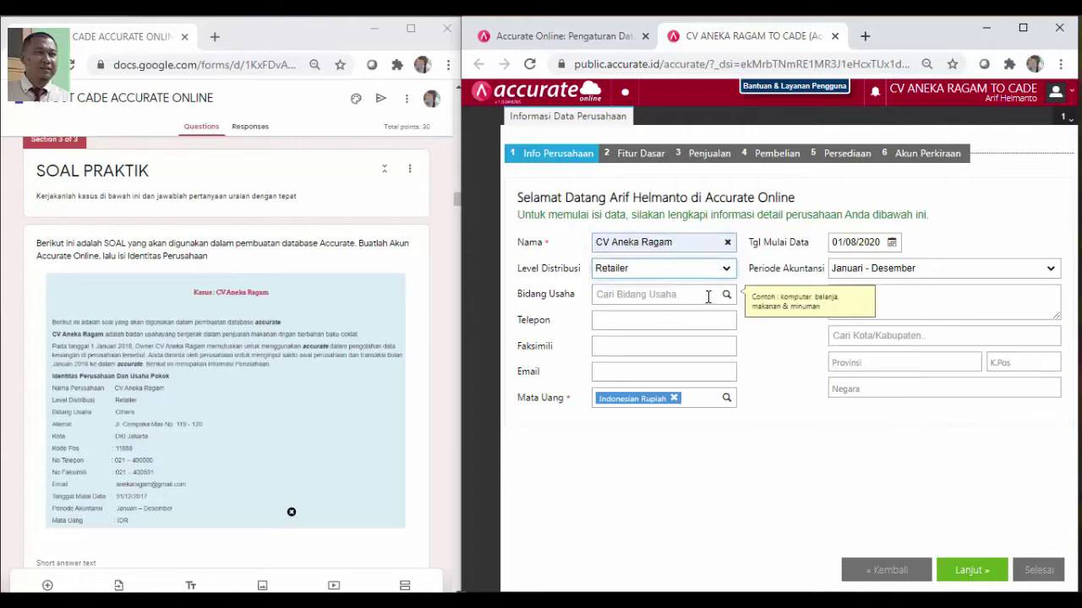
left_click(708, 296)
type("OTH")
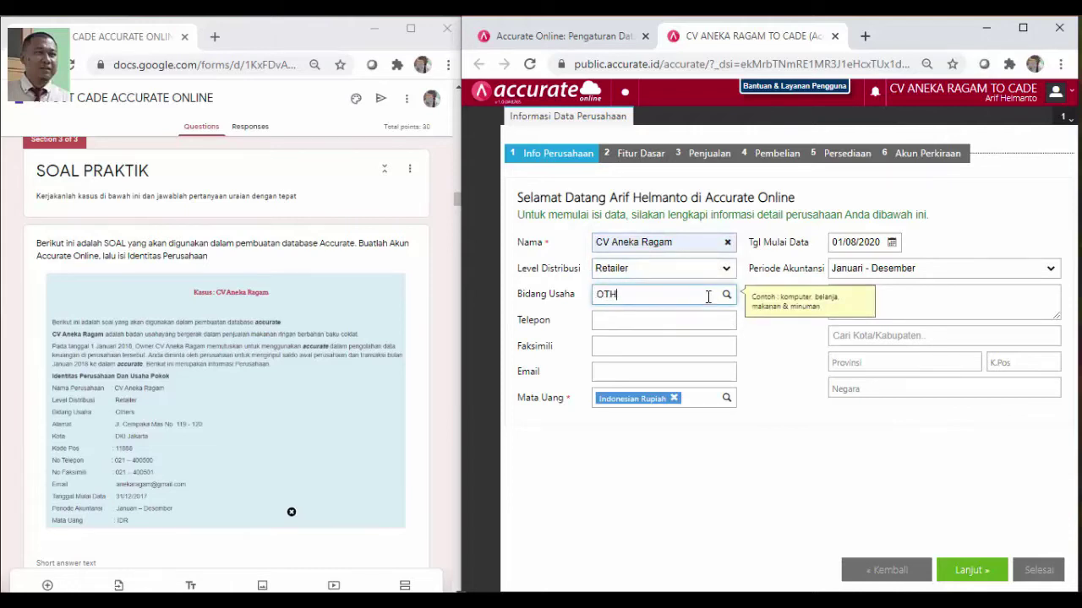
type("ERS")
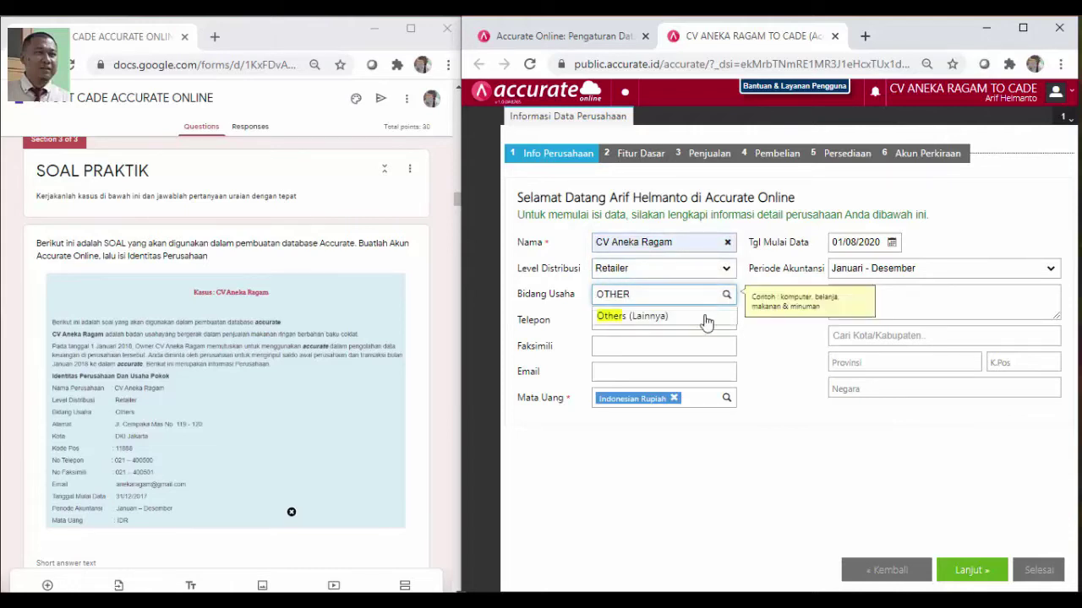
left_click(701, 326)
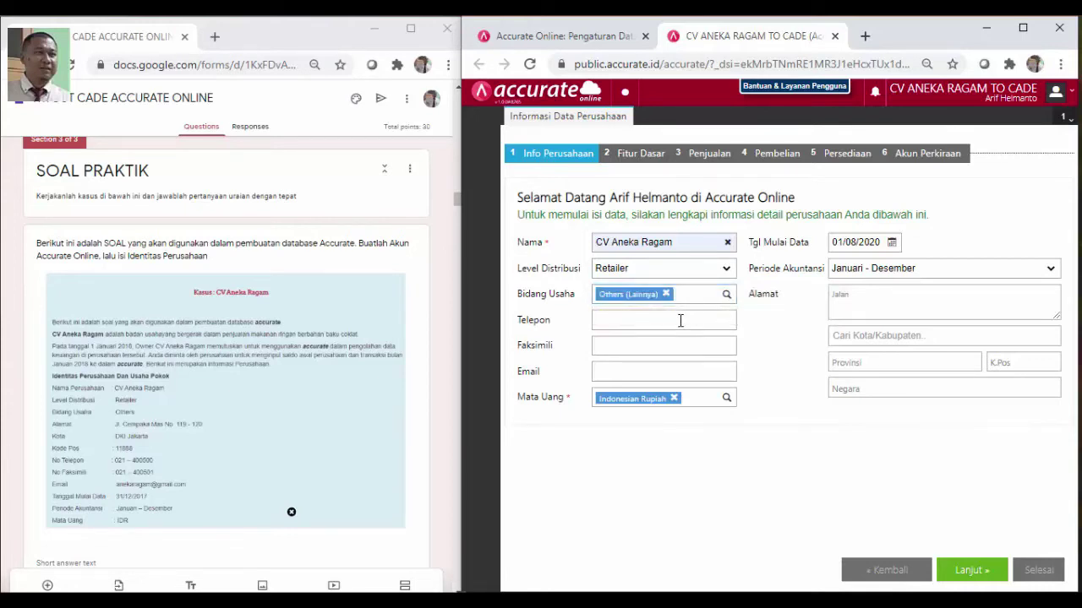
Enter the company's phone number, fax number and e-mail address
left_click(680, 320)
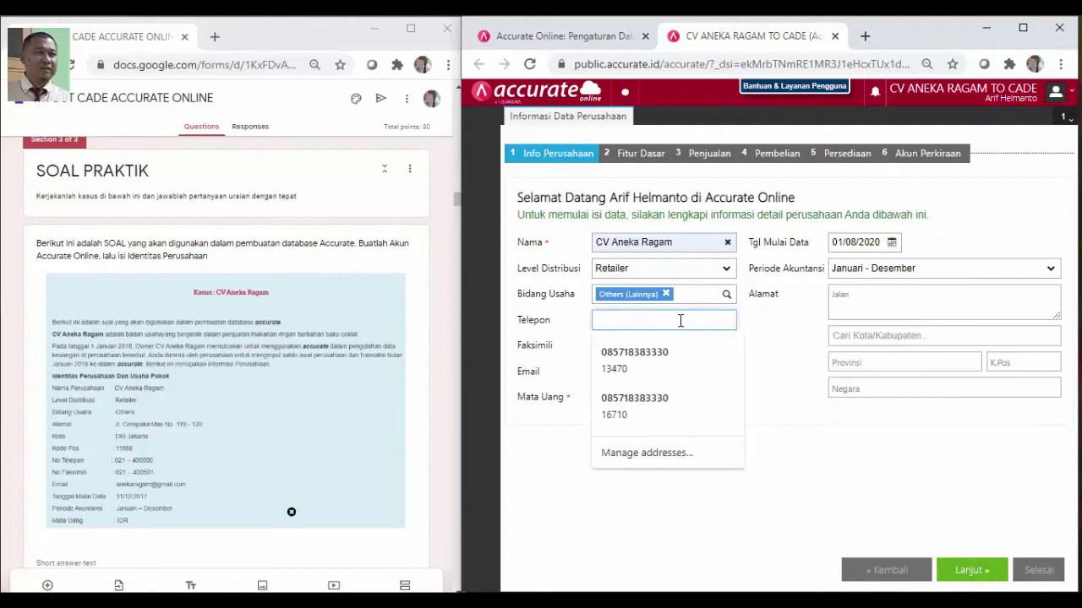
type("21")
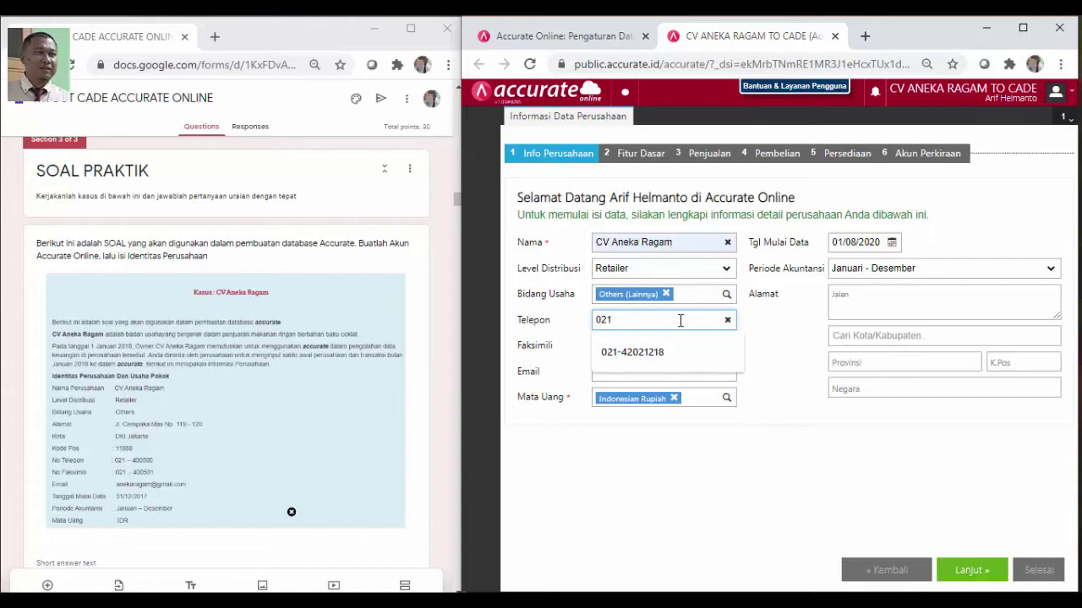
type("-400500")
key("Tab")
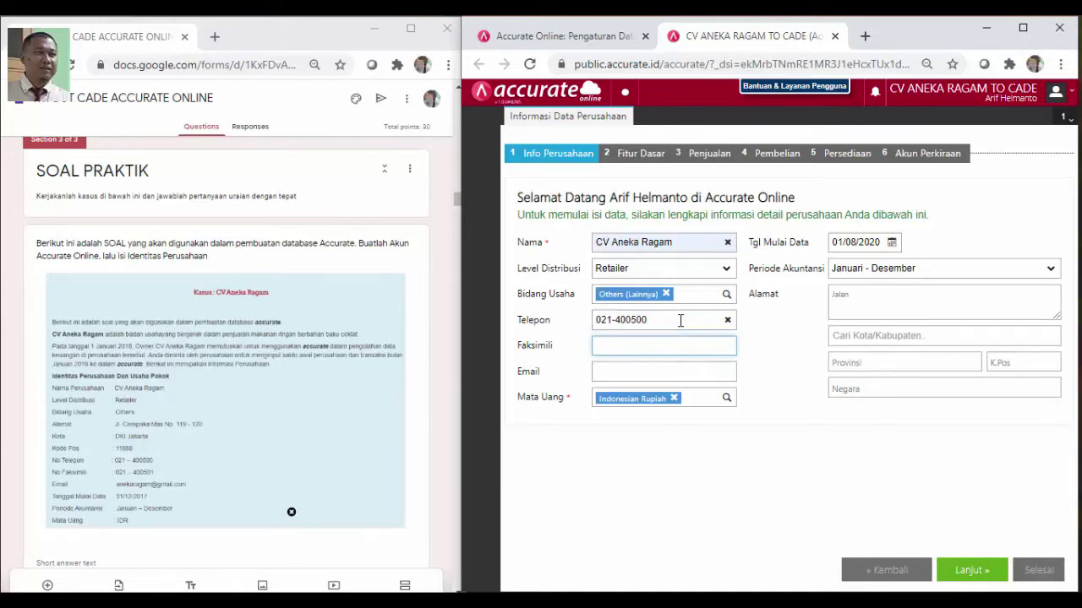
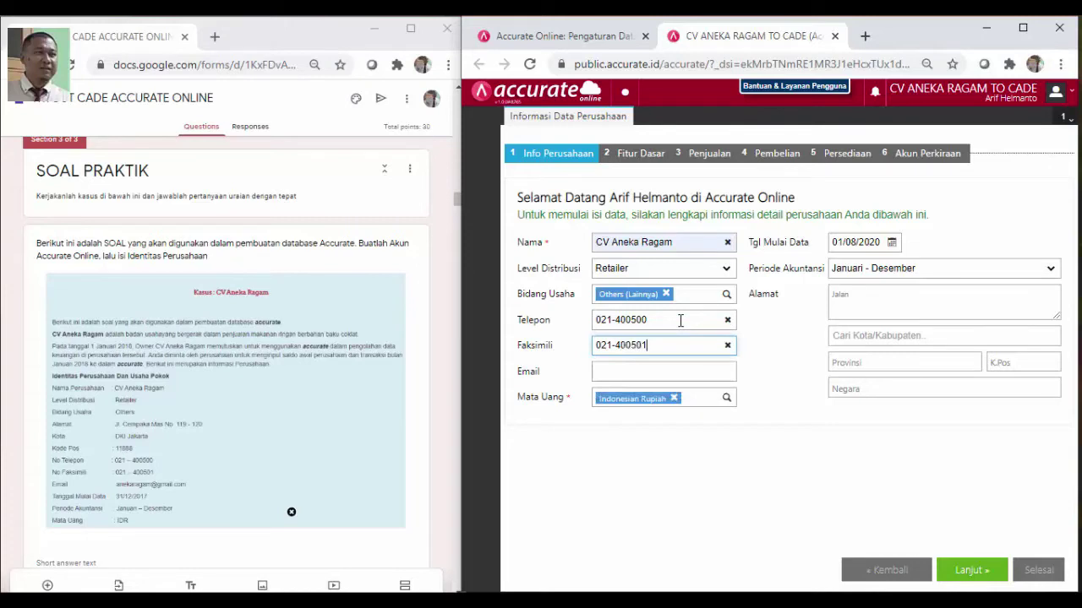
left_click(675, 367)
left_click(675, 367)
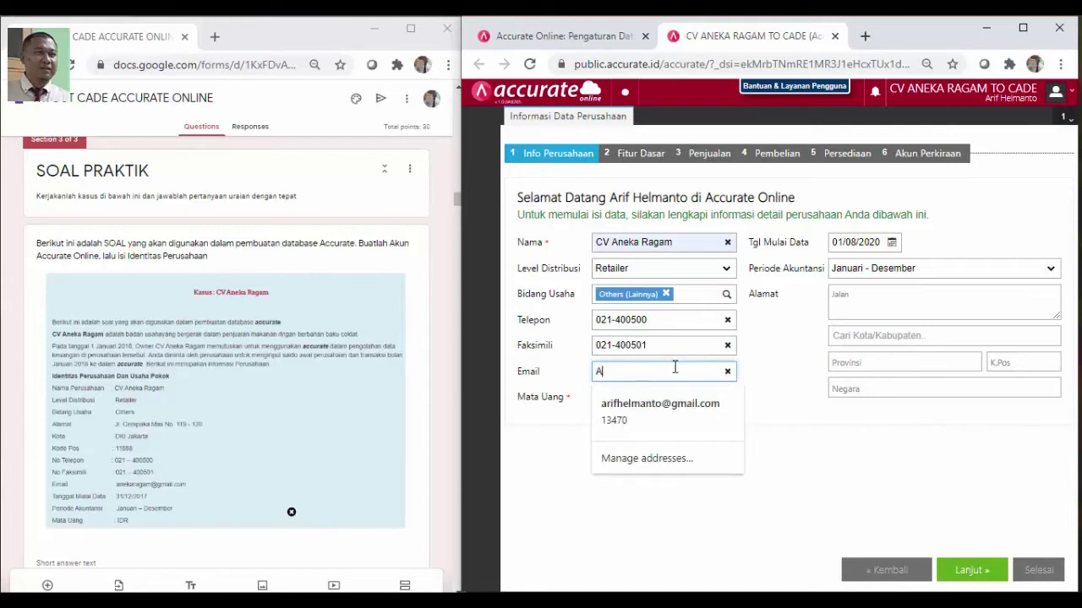
type("A")
key("BackSpace")
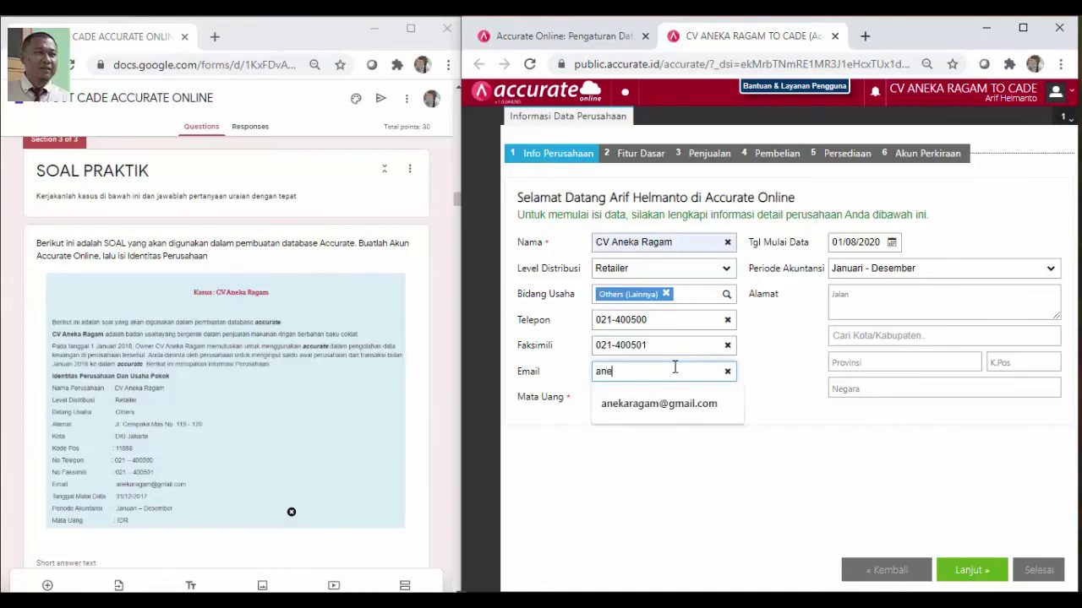
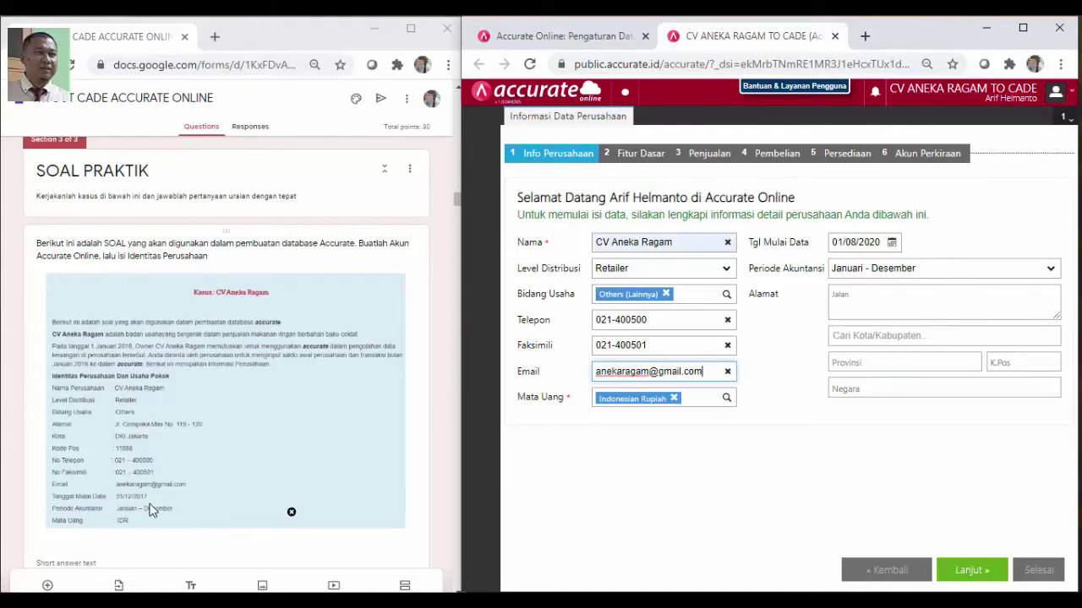
Set the data start date to 31/12/2017 and enter the company's street address
left_click(882, 243)
type("31/")
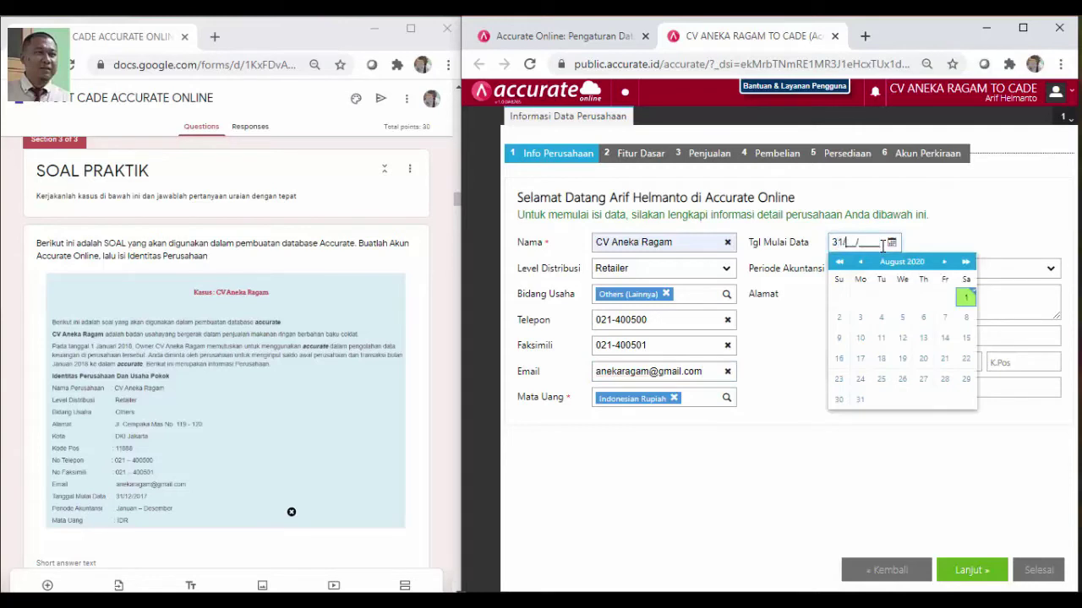
type("12/2017")
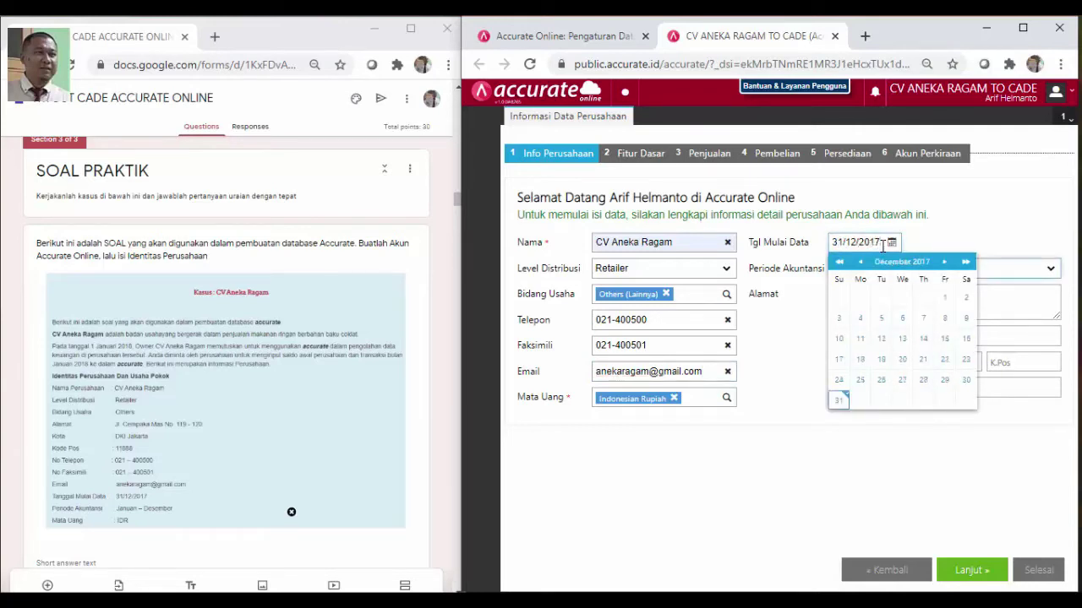
left_click(1040, 200)
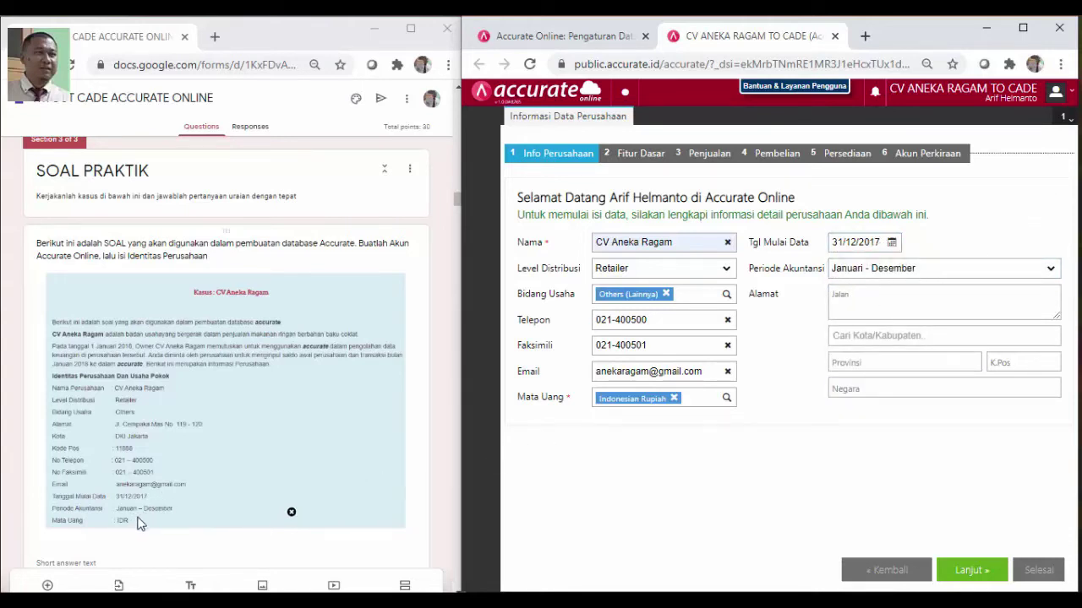
left_click(892, 300)
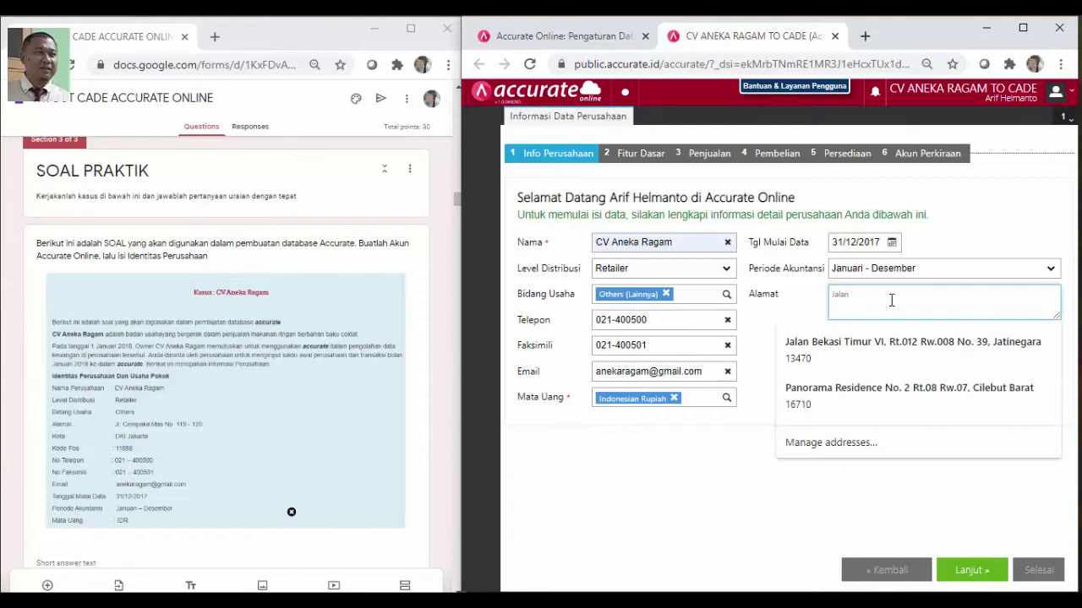
left_click(806, 310)
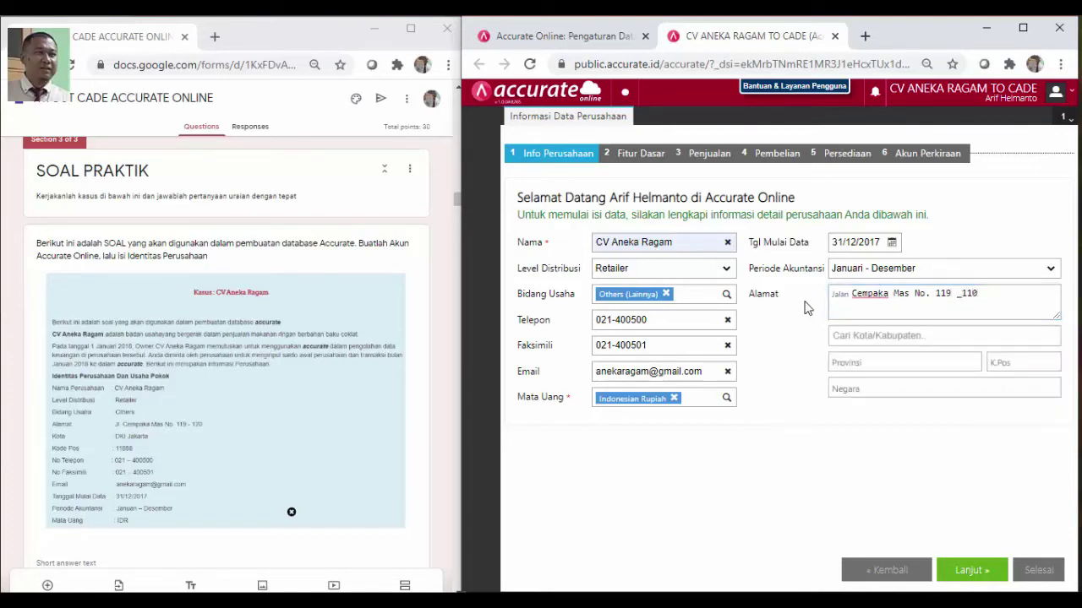
Set the city to Kota Administrasi Jakarta Pusat and the postal code to 11888
left_click(931, 338)
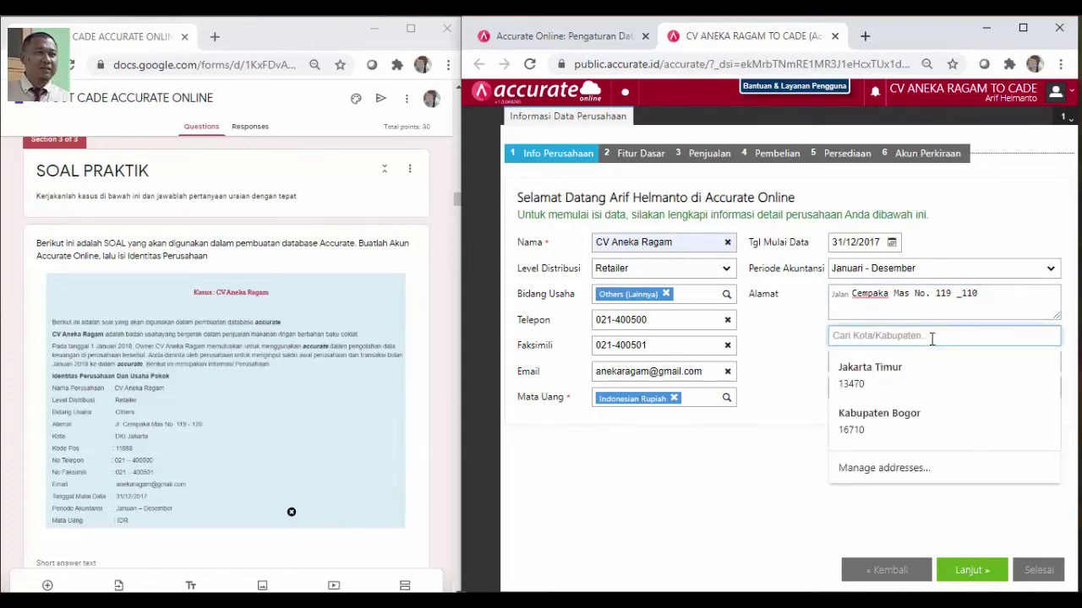
type("dki")
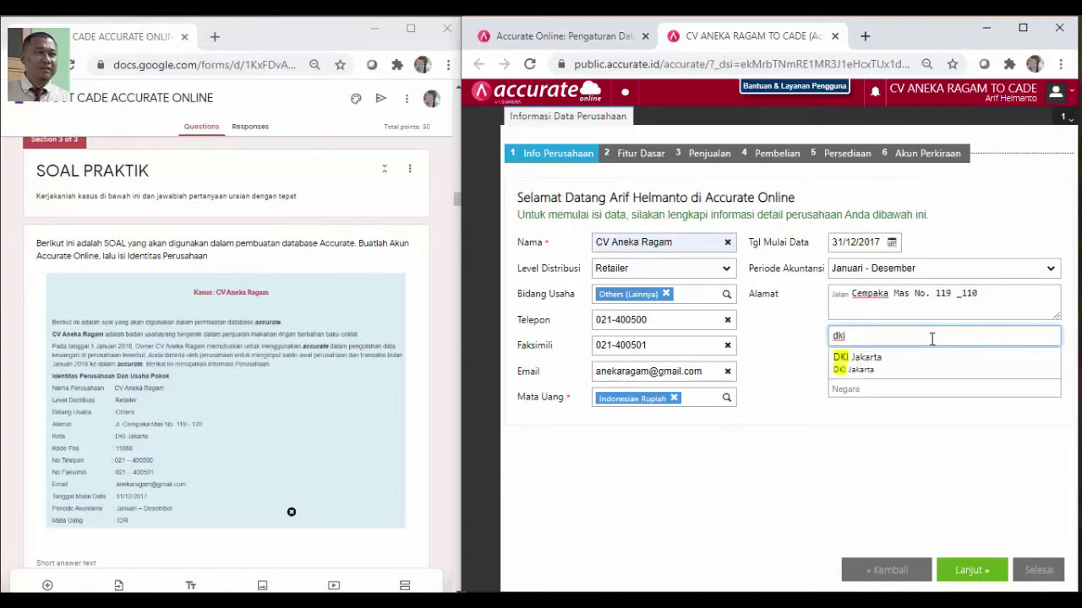
key("BackSpace")
key("BackSpace")
type("Jak")
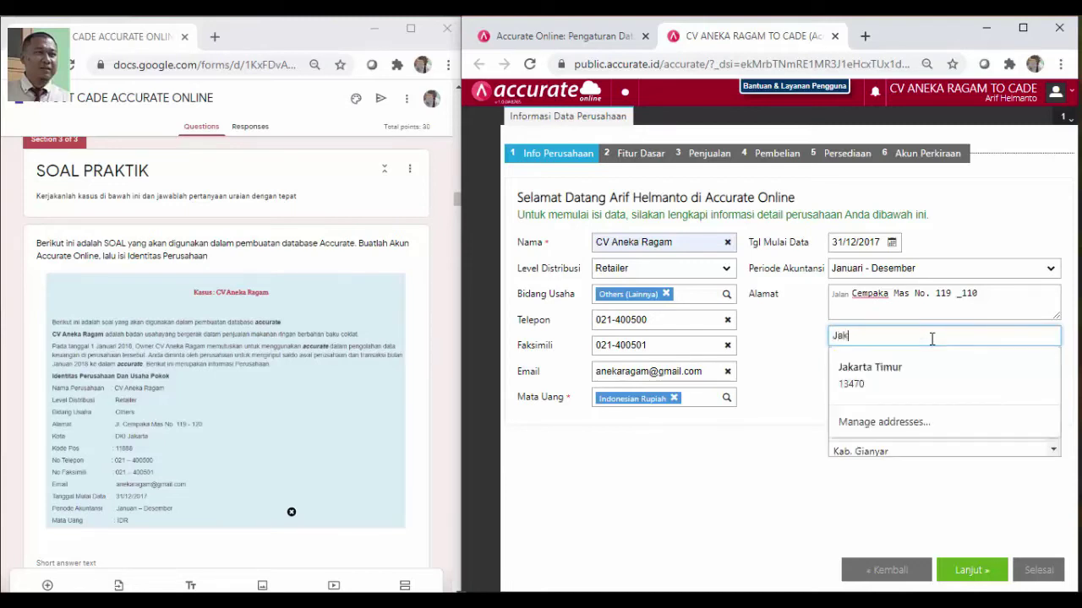
type("ar")
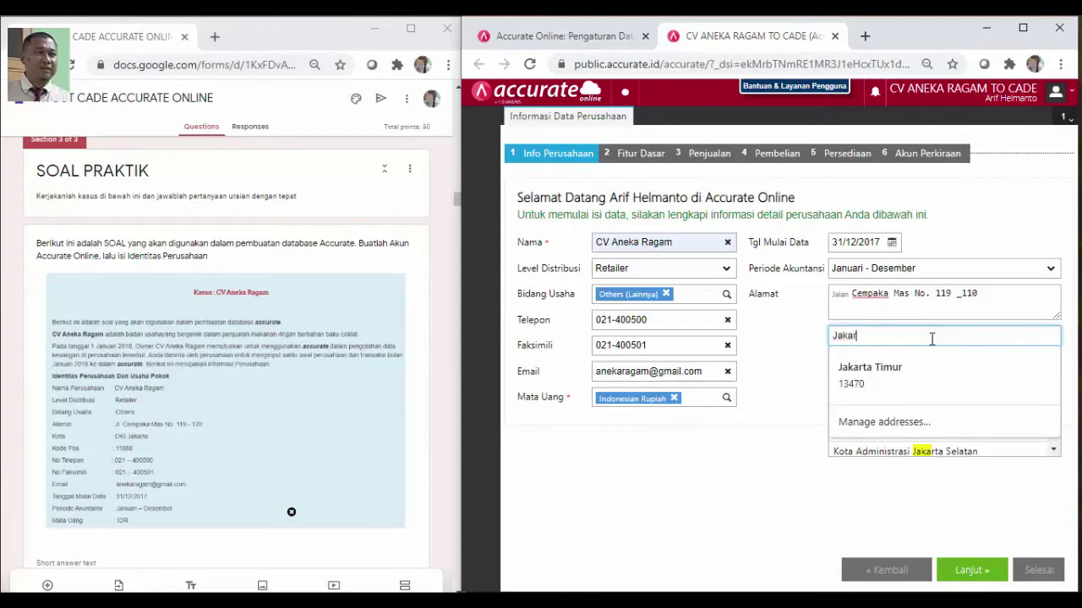
type("ta Pus")
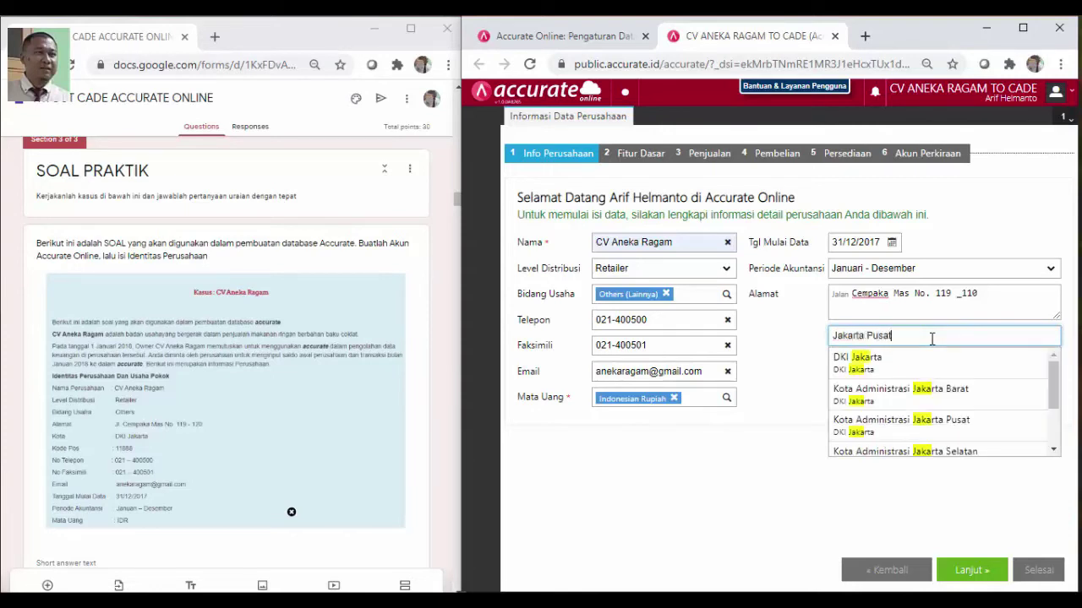
type("at")
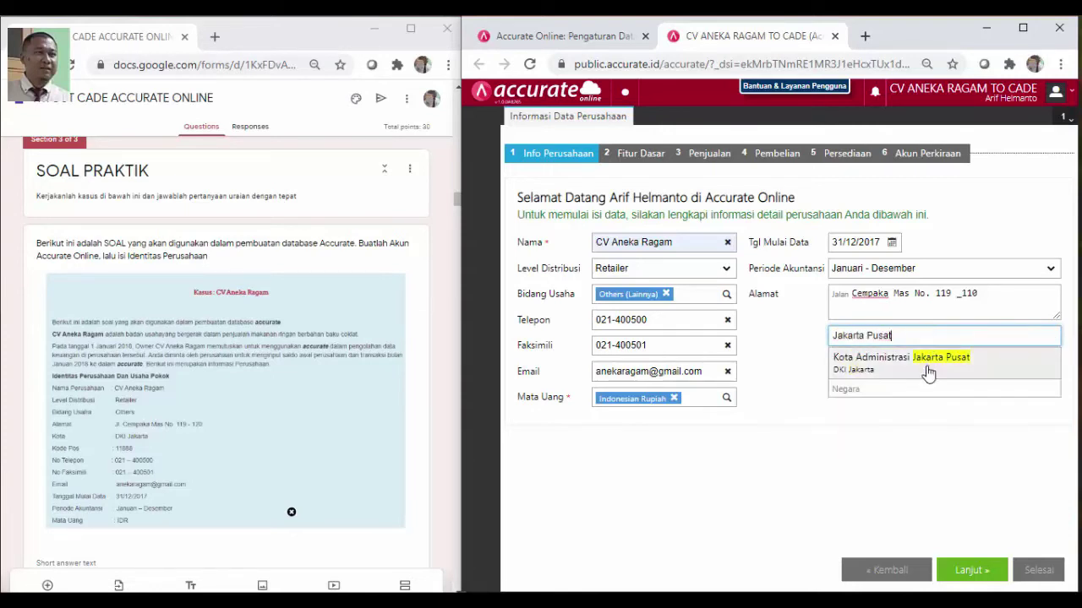
left_click(927, 368)
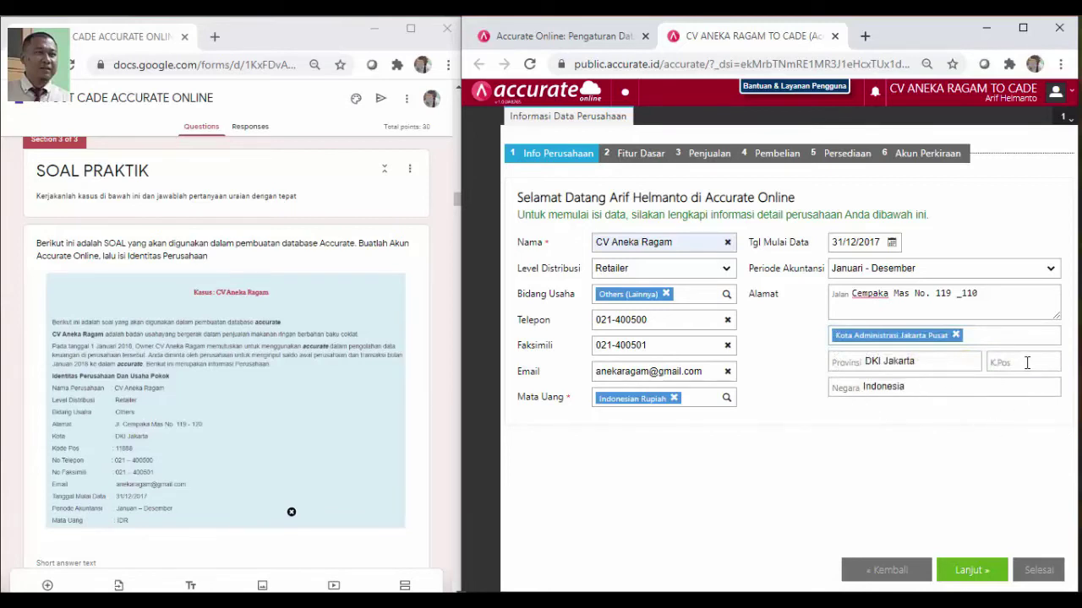
left_click(1026, 363)
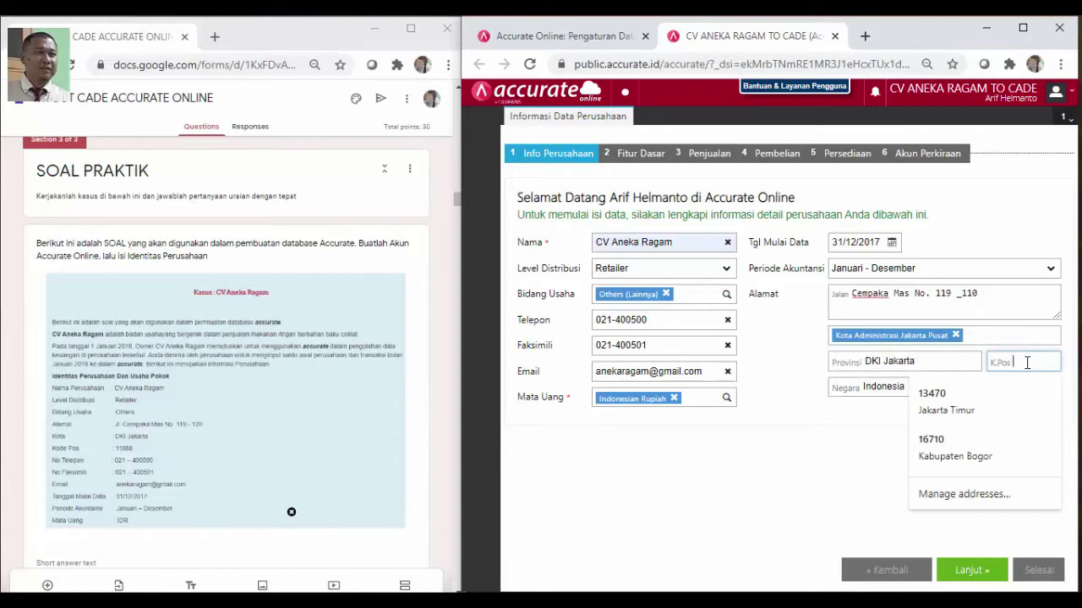
type("11888")
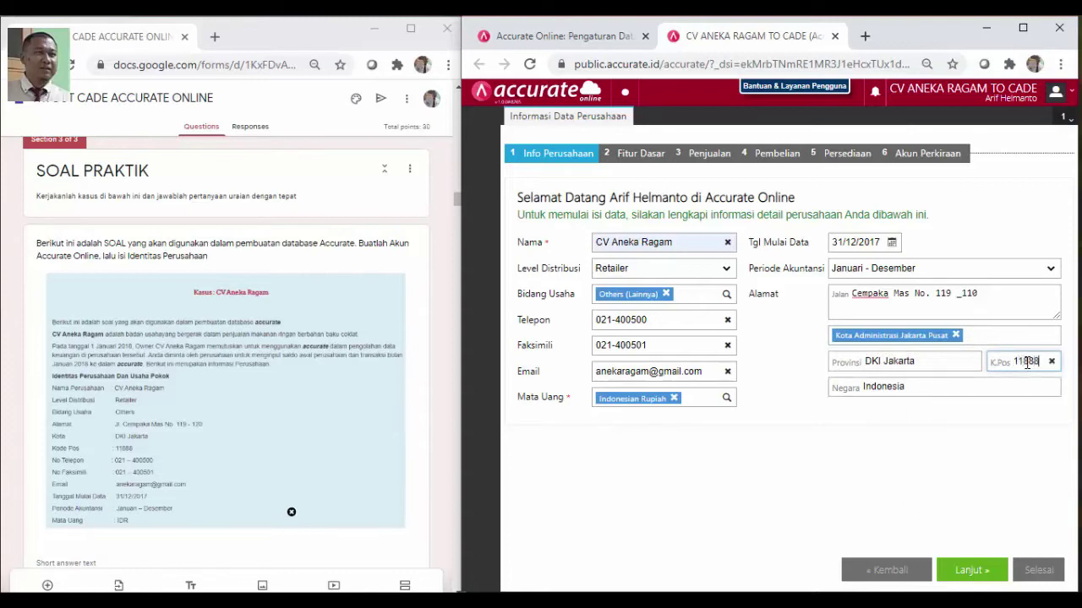
left_click(954, 423)
Scroll to the Fitur Dasar question listing PPN 10%, FIFO inventory and consultant-provided accounts
scroll(362, 508, "down", 1)
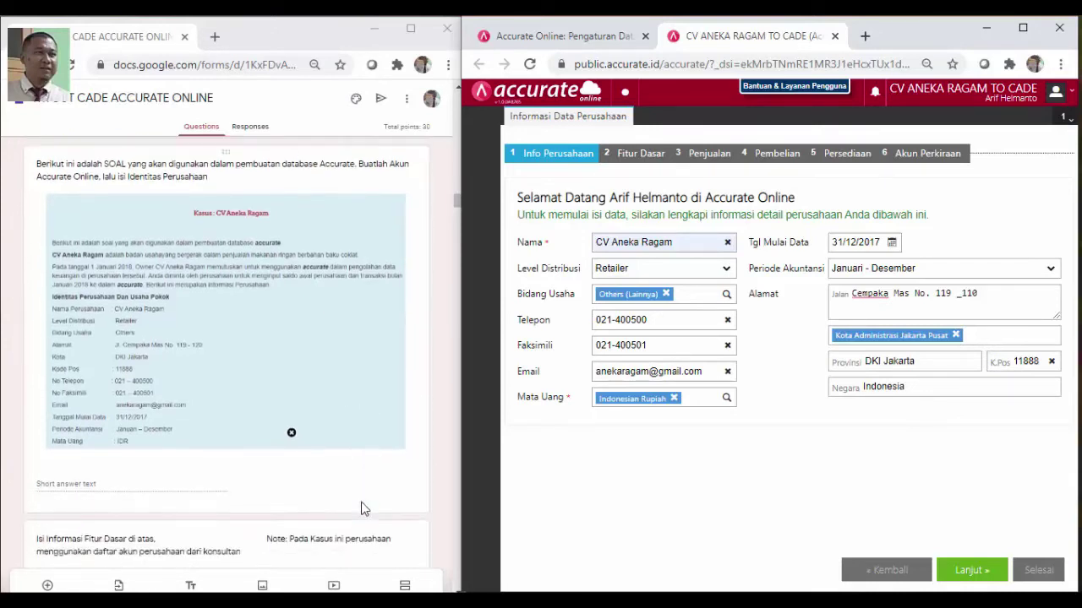
scroll(361, 508, "down", 2)
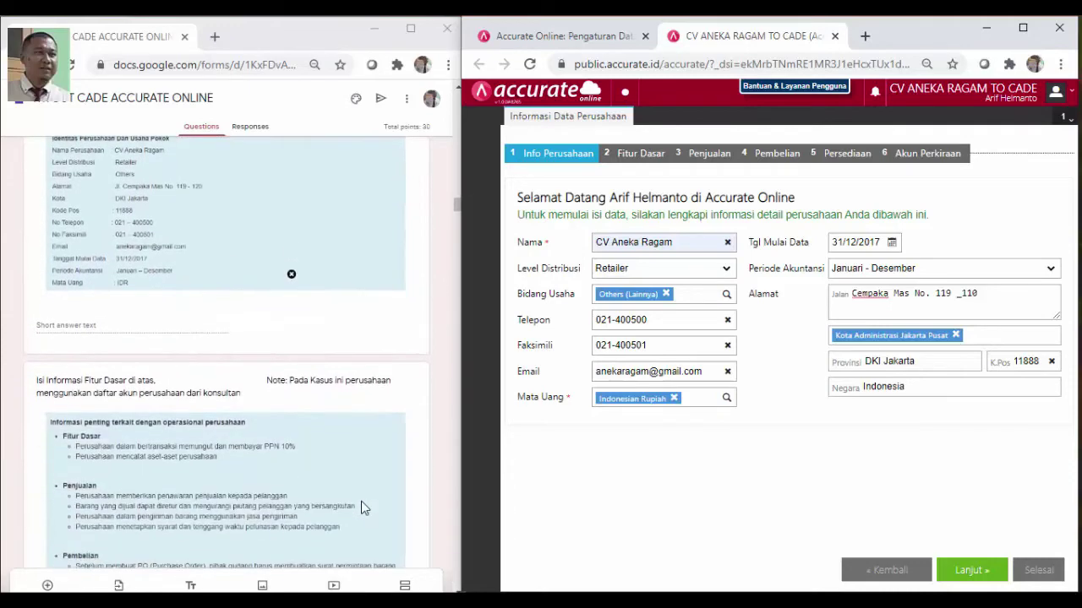
scroll(359, 499, "down", 2)
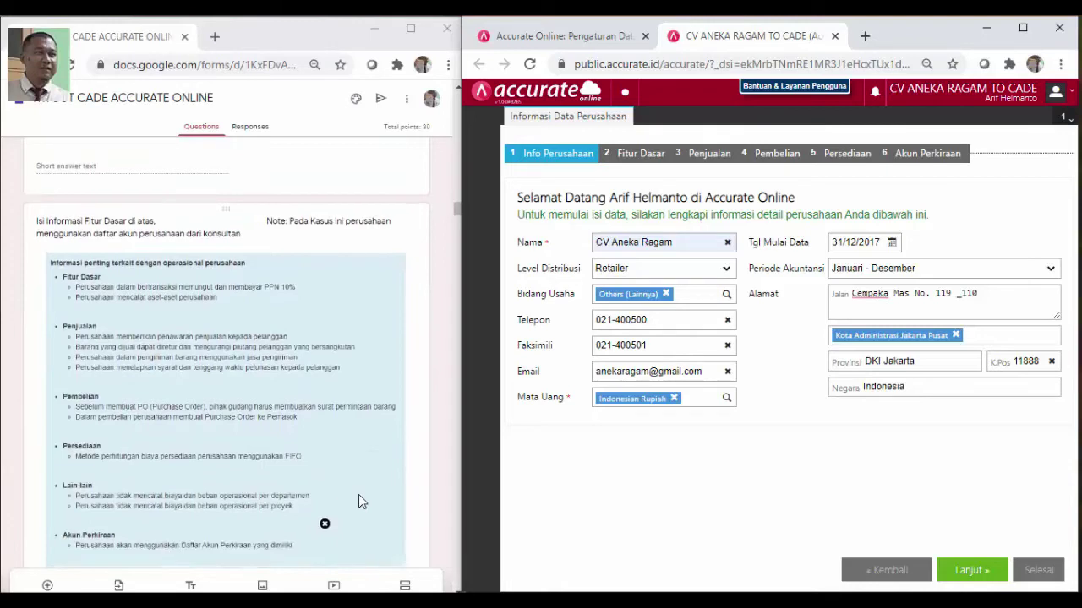
scroll(359, 496, "down", 1)
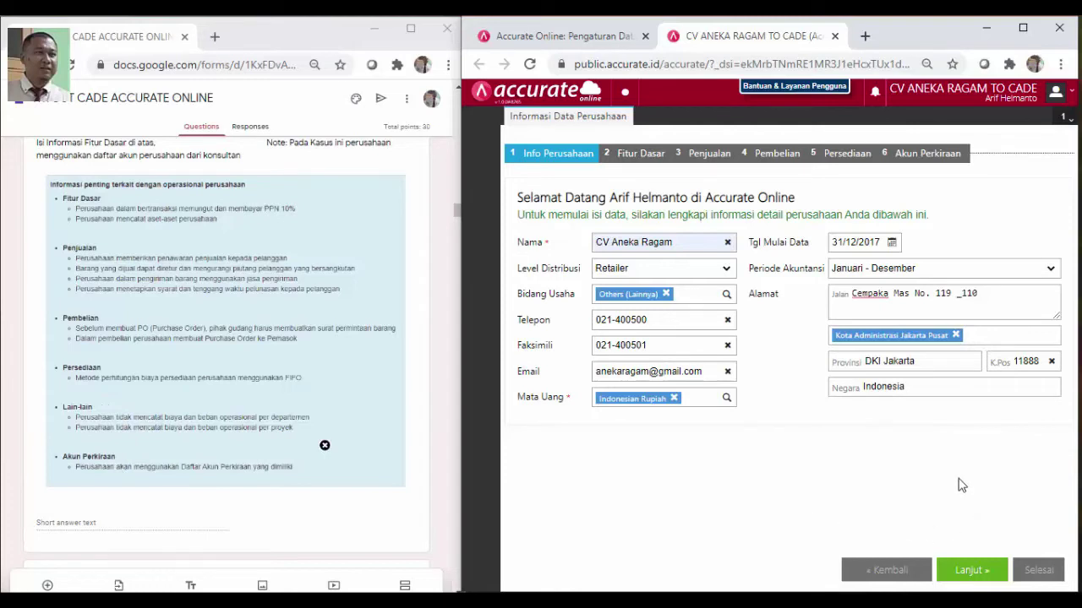
In the basic features step, answer Ya to collecting VAT (PPN) and recording assets
left_click(972, 572)
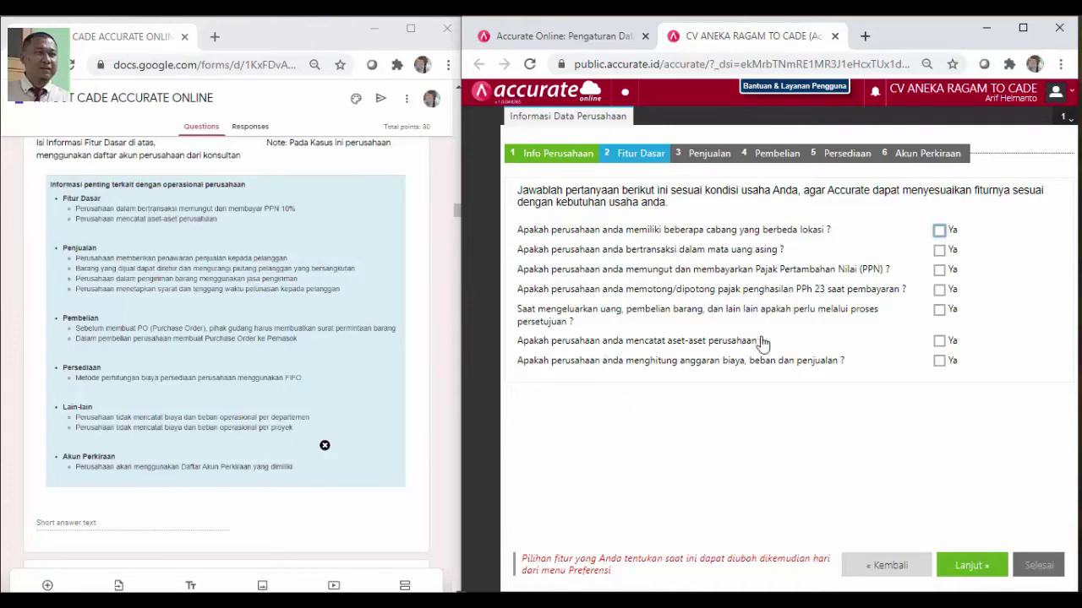
left_click(939, 271)
left_click(938, 341)
Enable sales quotations, customer returns, delivery-service shipping and customer payment terms
left_click(976, 570)
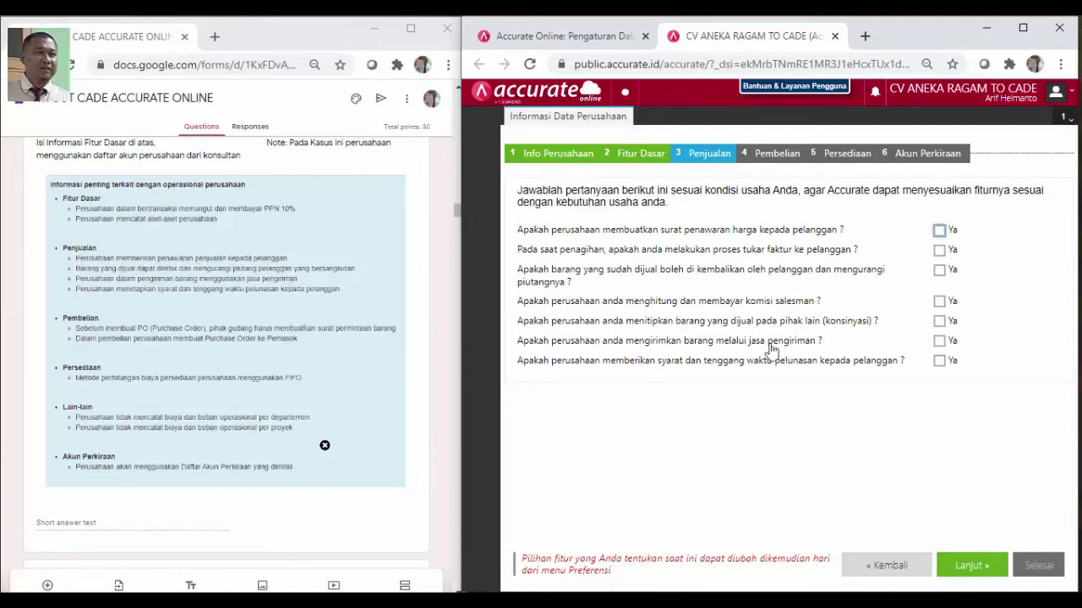
left_click(940, 231)
left_click(940, 273)
left_click(940, 343)
left_click(939, 361)
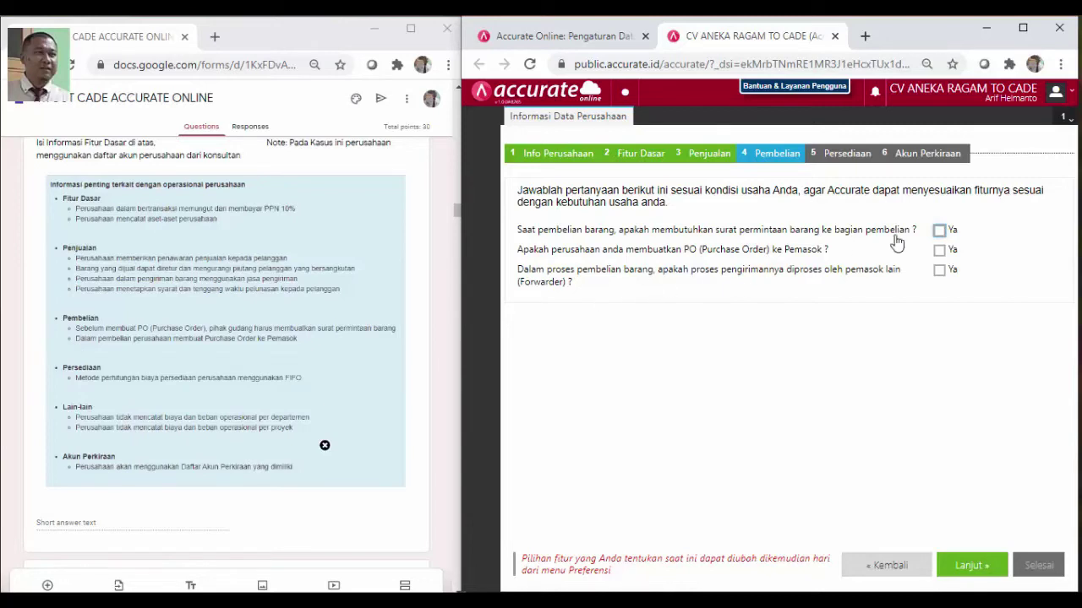
Enable purchase requests and purchase orders to suppliers in the Pembelian questions
left_click(938, 232)
left_click(938, 251)
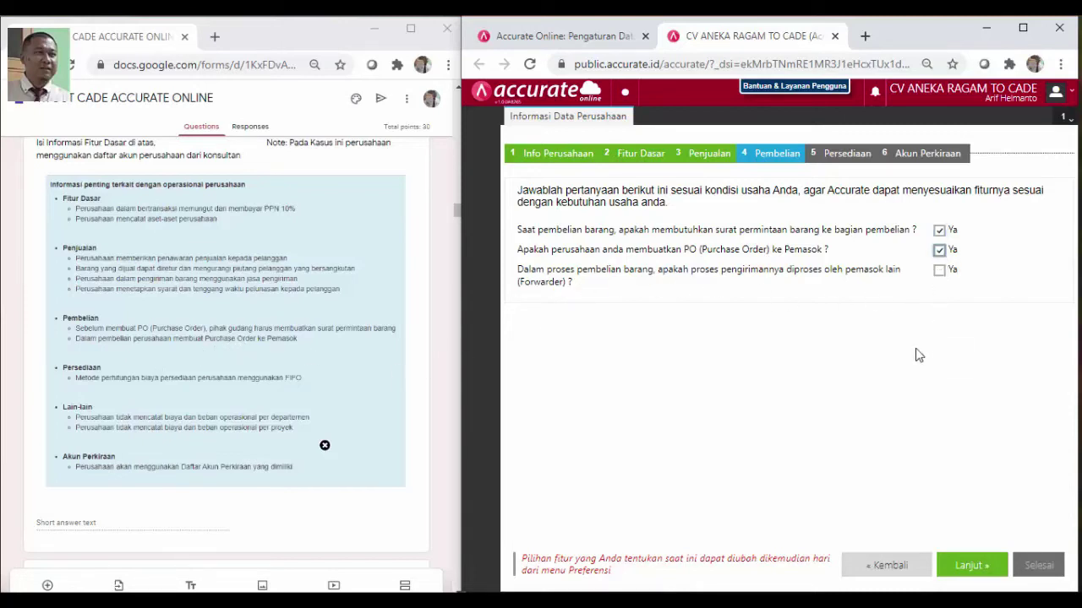
left_click(972, 566)
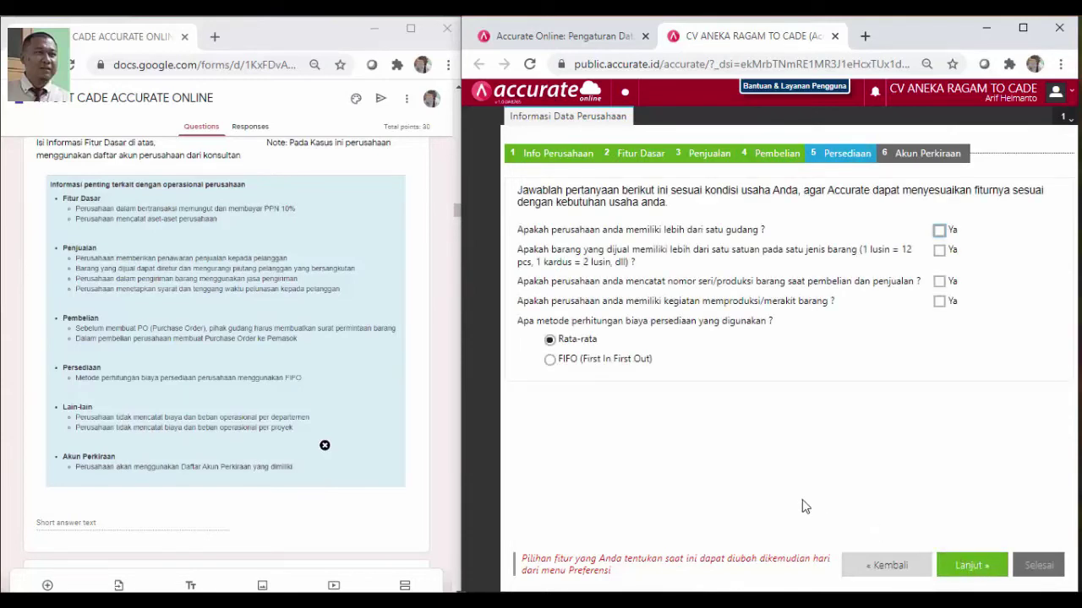
Choose FIFO inventory costing, decline the automatic chart of accounts, and finish setup
left_click(551, 360)
left_click(972, 565)
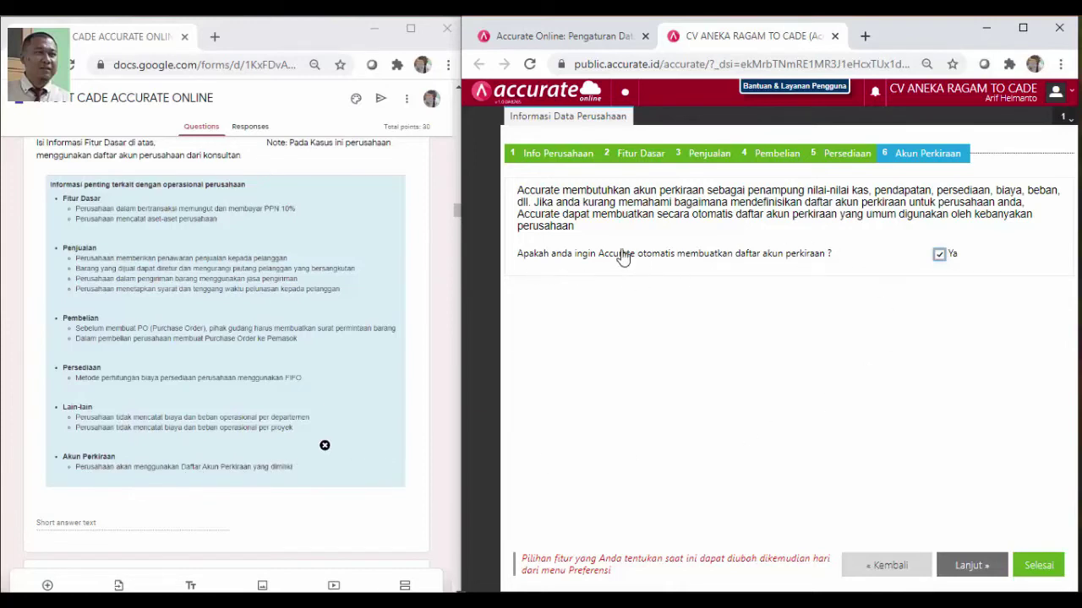
left_click(940, 255)
left_click(1044, 573)
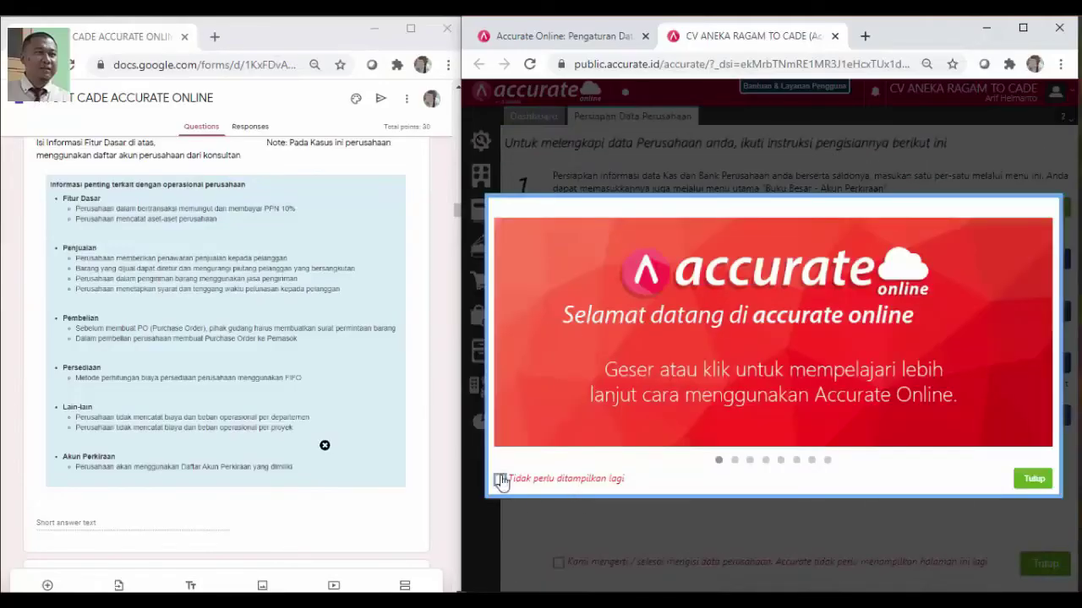
Close the welcome tour with 'Tidak perlu ditampilkan lagi' ticked and scroll the data preparation checklist
left_click(500, 479)
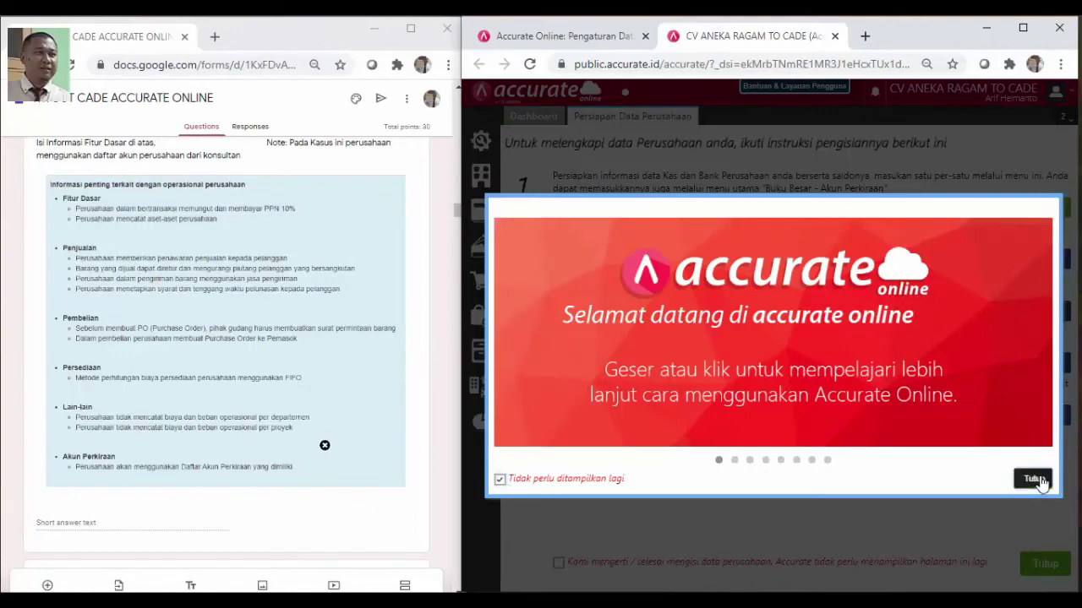
left_click(1036, 479)
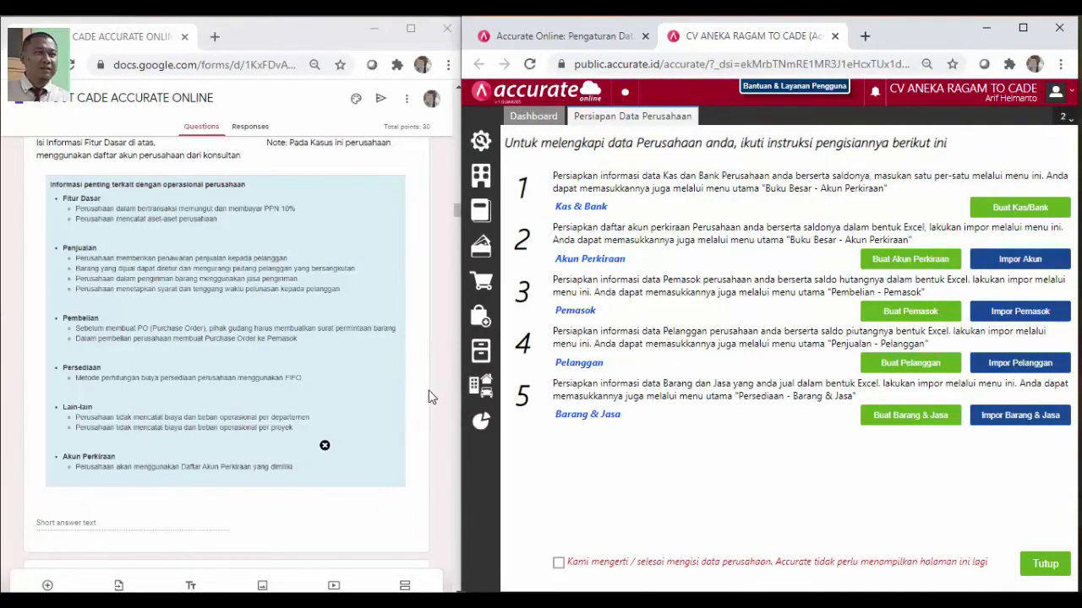
scroll(431, 410, "down", 3)
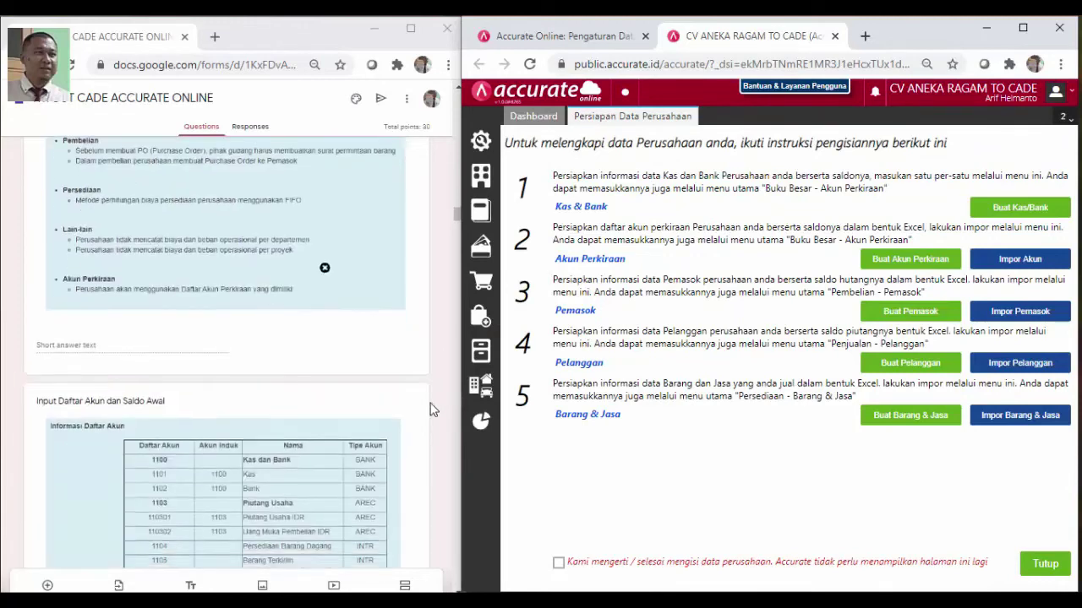
scroll(431, 410, "down", 2)
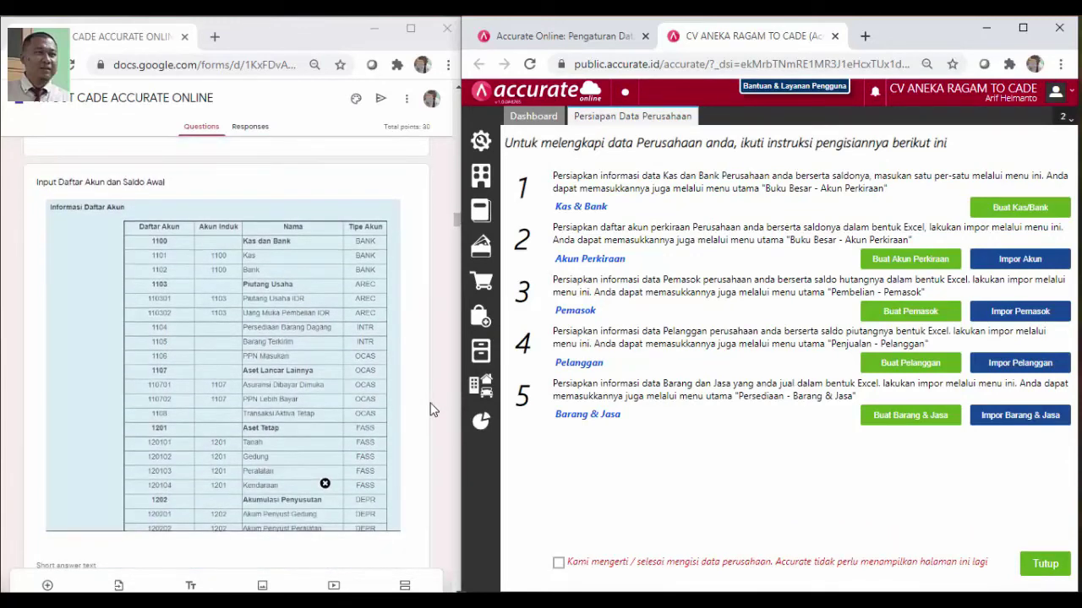
scroll(431, 410, "down", 1)
scroll(431, 410, "up", 1)
Open File Explorer at the EXCEL CV ANEKA RAGAM folder and shift the window left
left_click(335, 603)
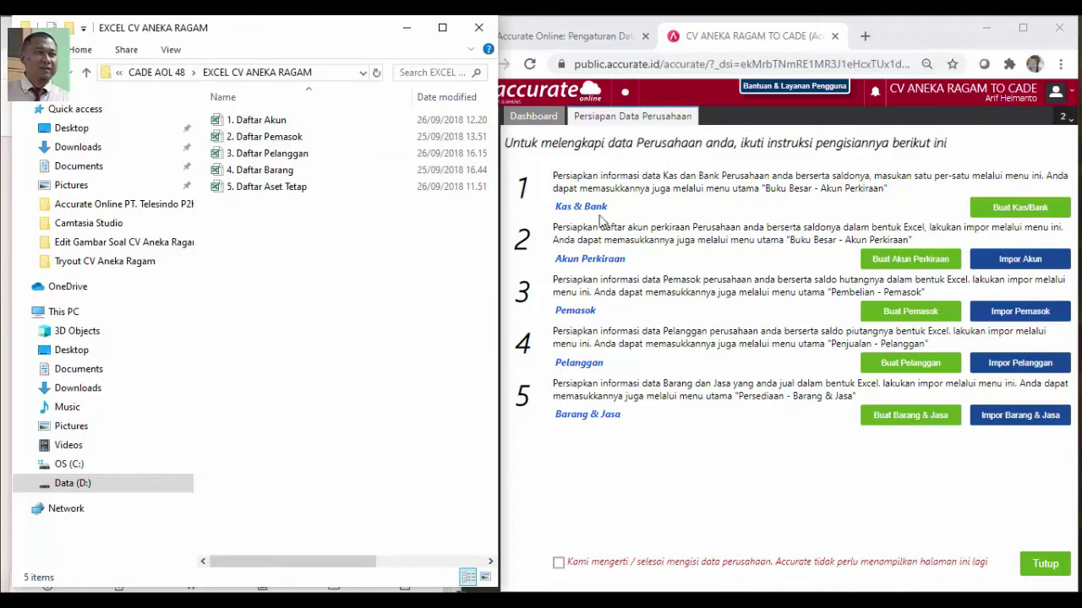
left_click_drag(333, 39, 322, 33)
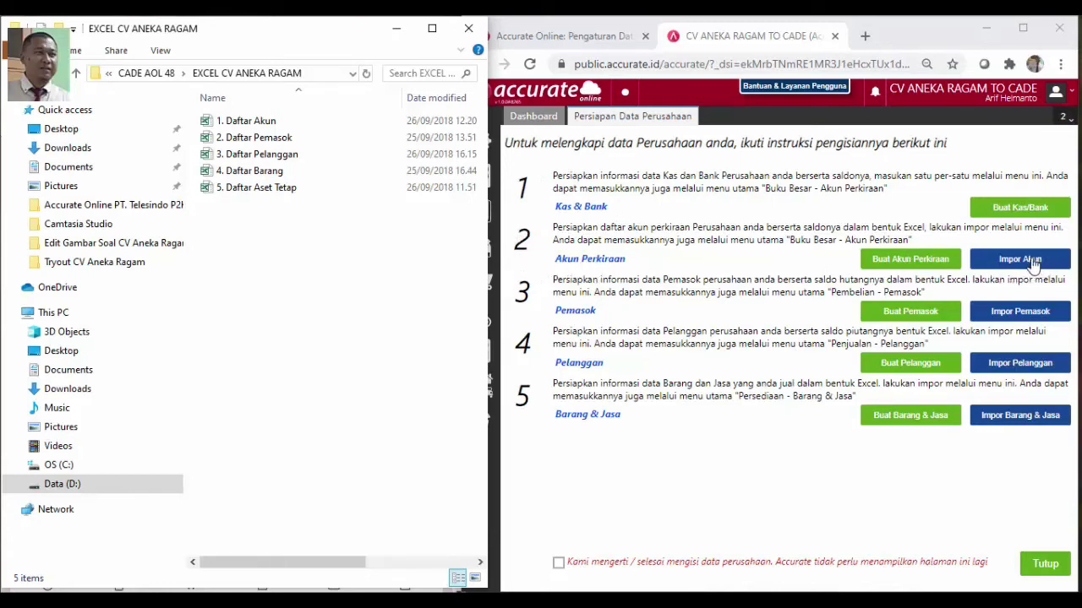
Start the Impor Akun import and upload the 1. Daftar Akun spreadsheet
left_click(1032, 264)
left_click(1032, 265)
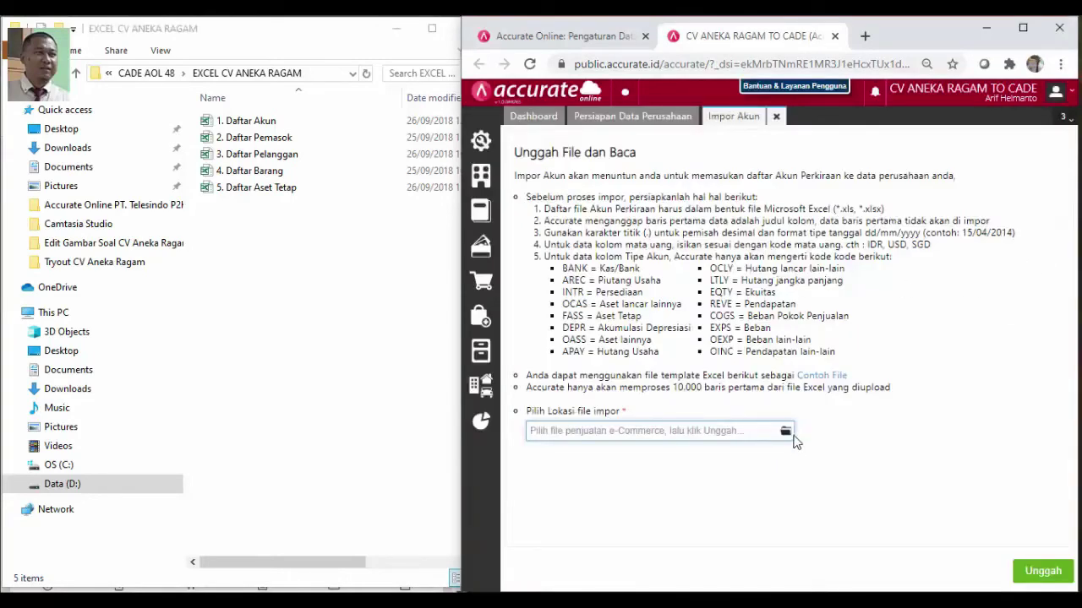
left_click(786, 433)
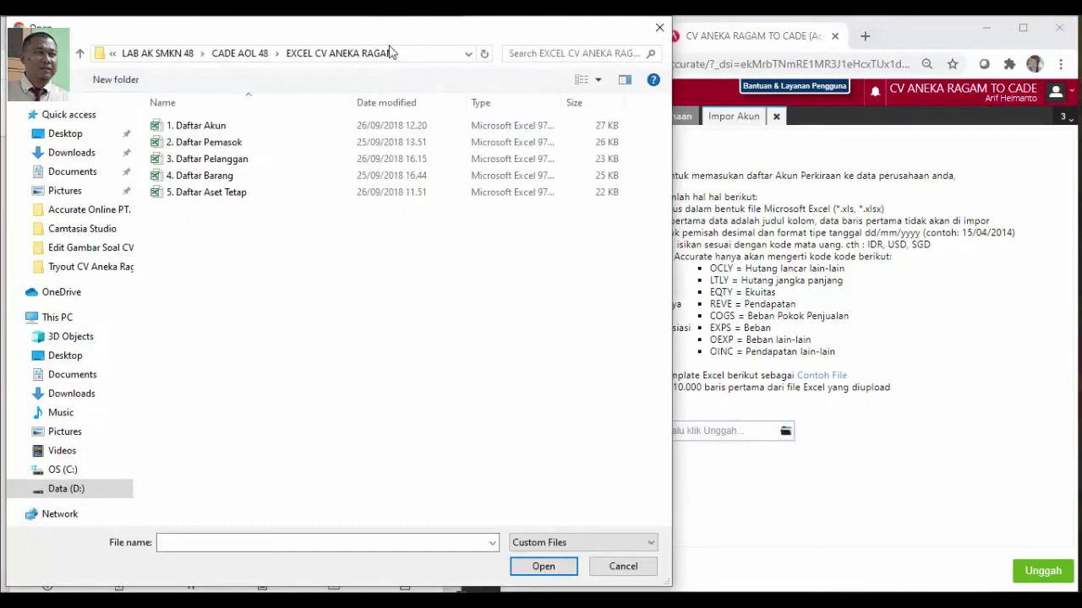
left_click(226, 126)
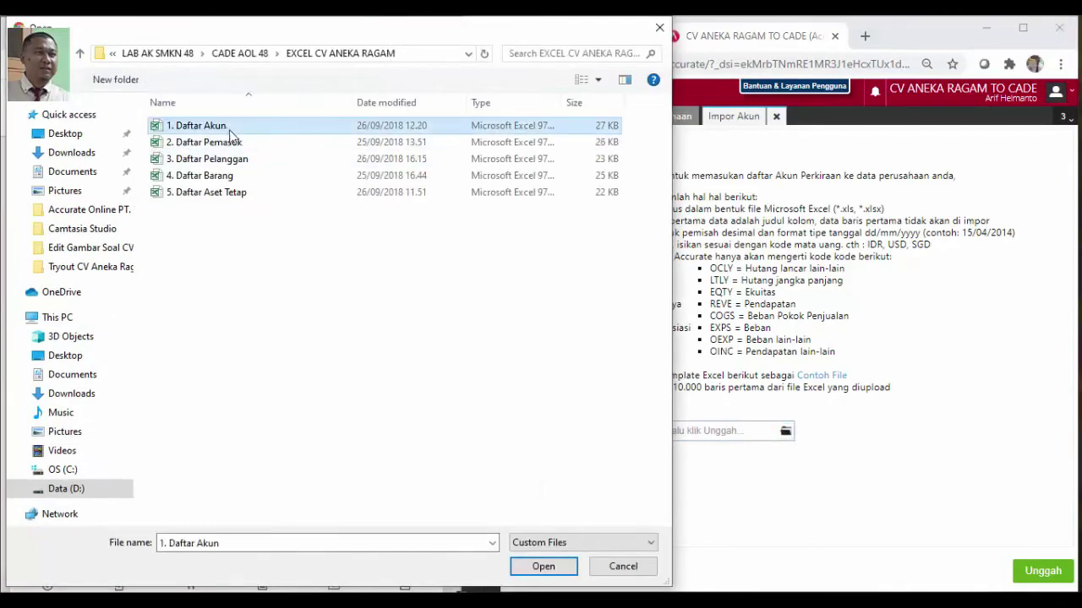
left_click(545, 570)
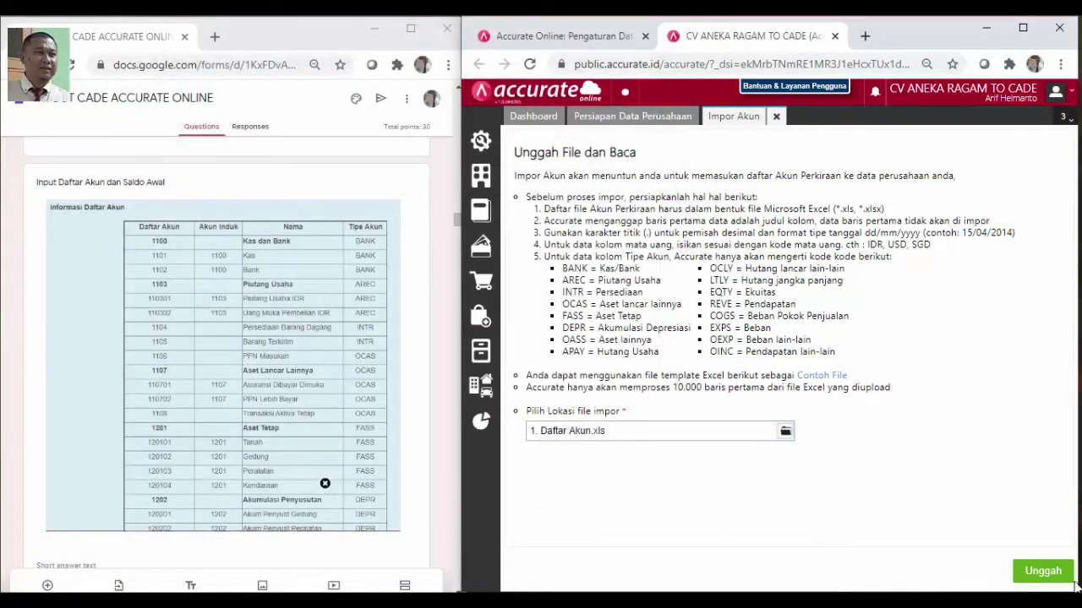
left_click(1041, 572)
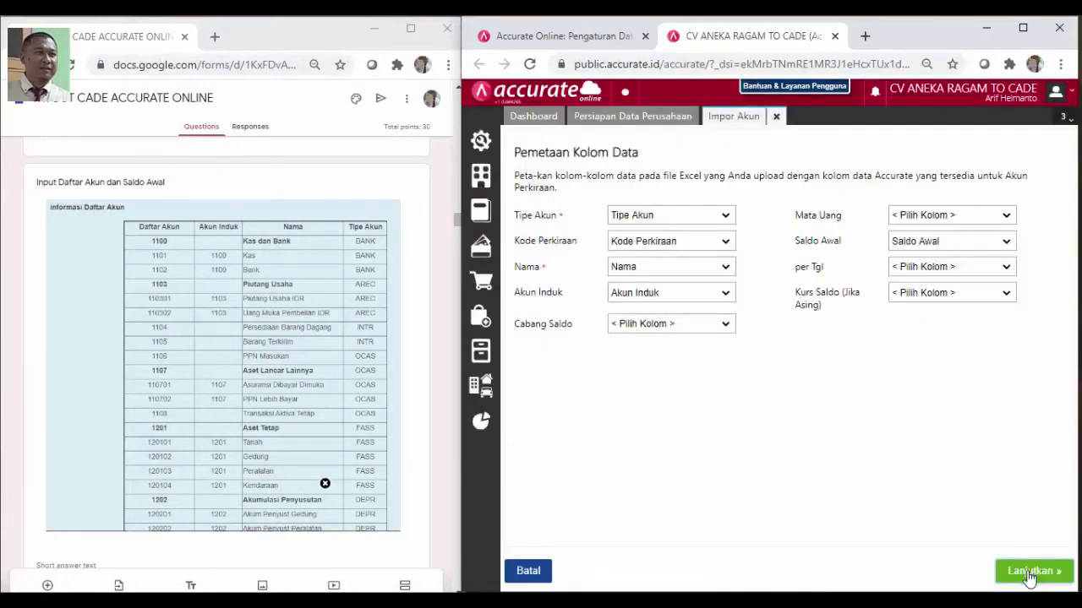
Accept the mapping, enable updating existing accounts, import all 55 records and close
left_click(1033, 573)
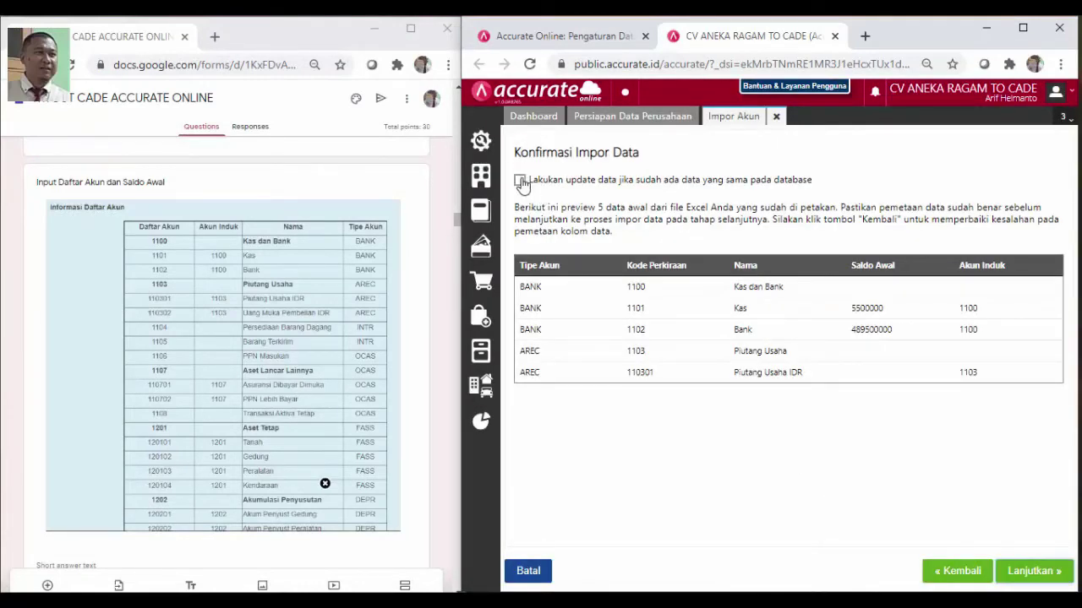
left_click(520, 182)
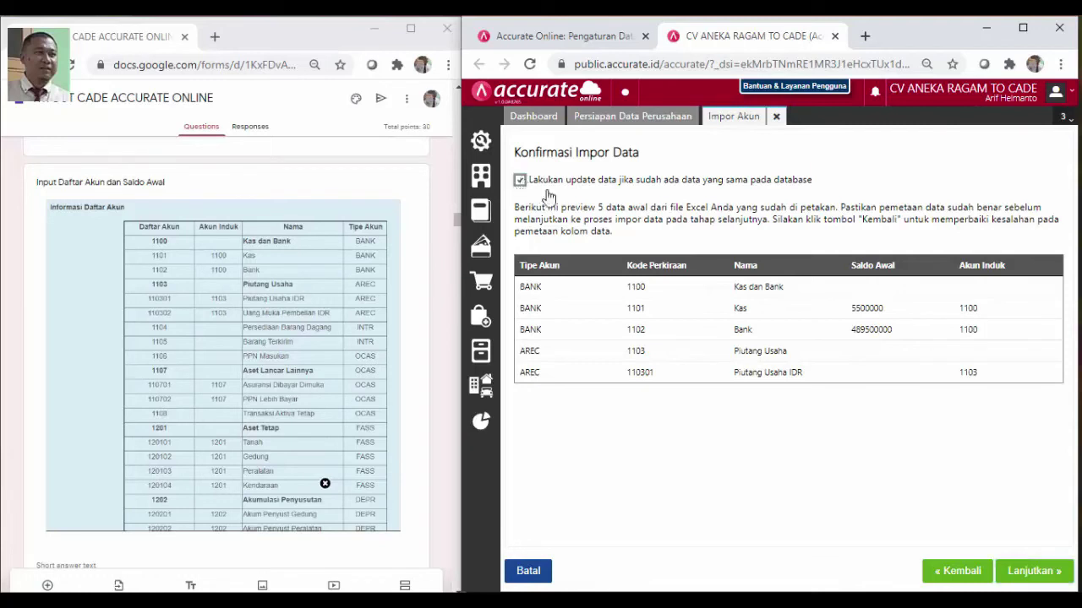
left_click(1045, 572)
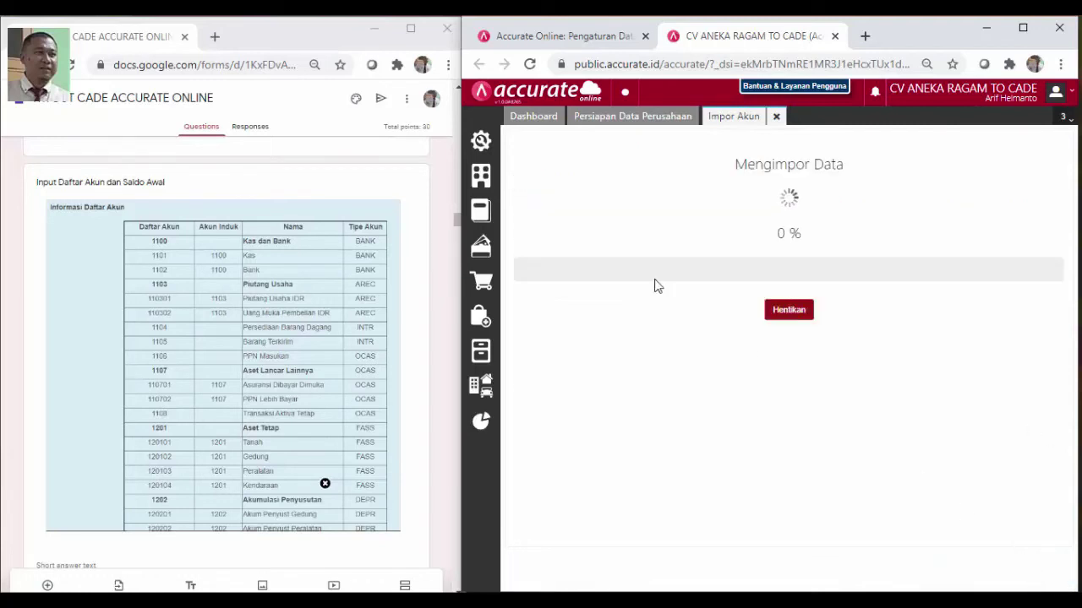
left_click_drag(295, 29, 289, 30)
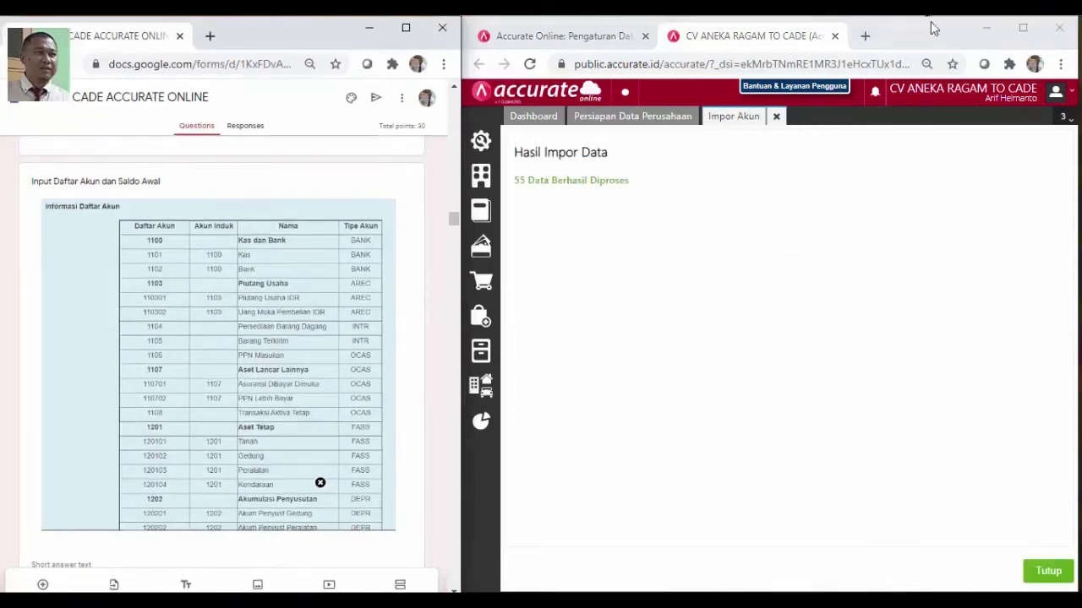
left_click(1048, 575)
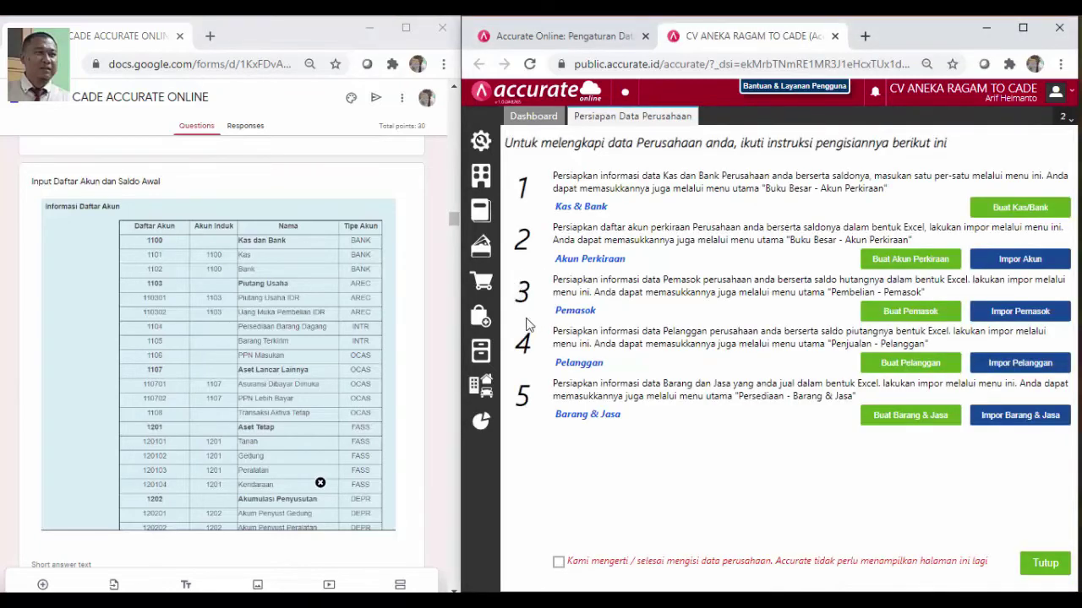
Start Impor Pemasok and upload the 2. Daftar Pemasok file
scroll(416, 410, "down", 2)
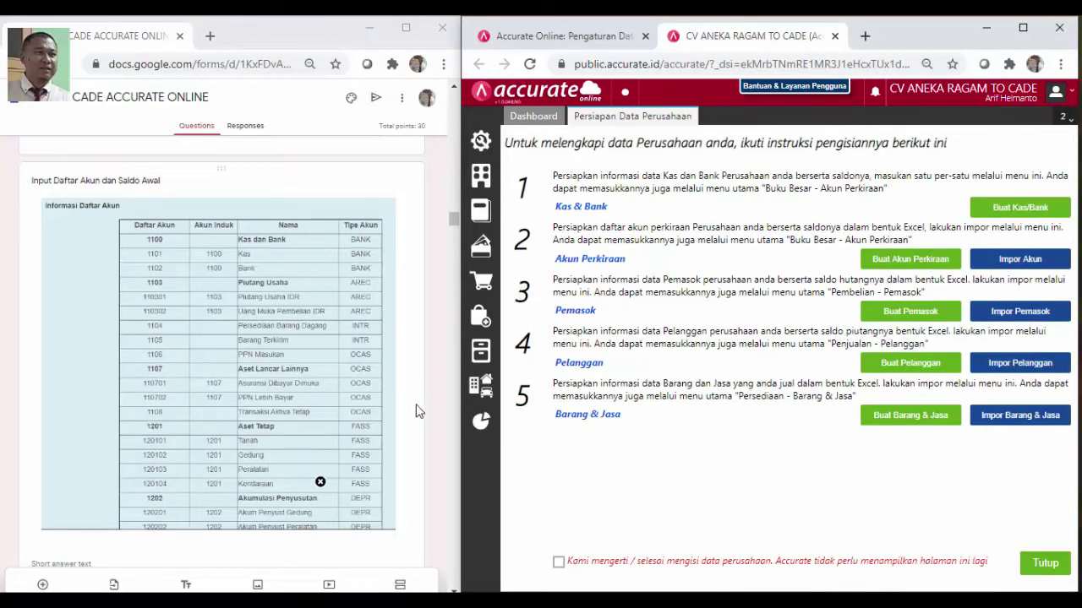
scroll(416, 410, "down", 5)
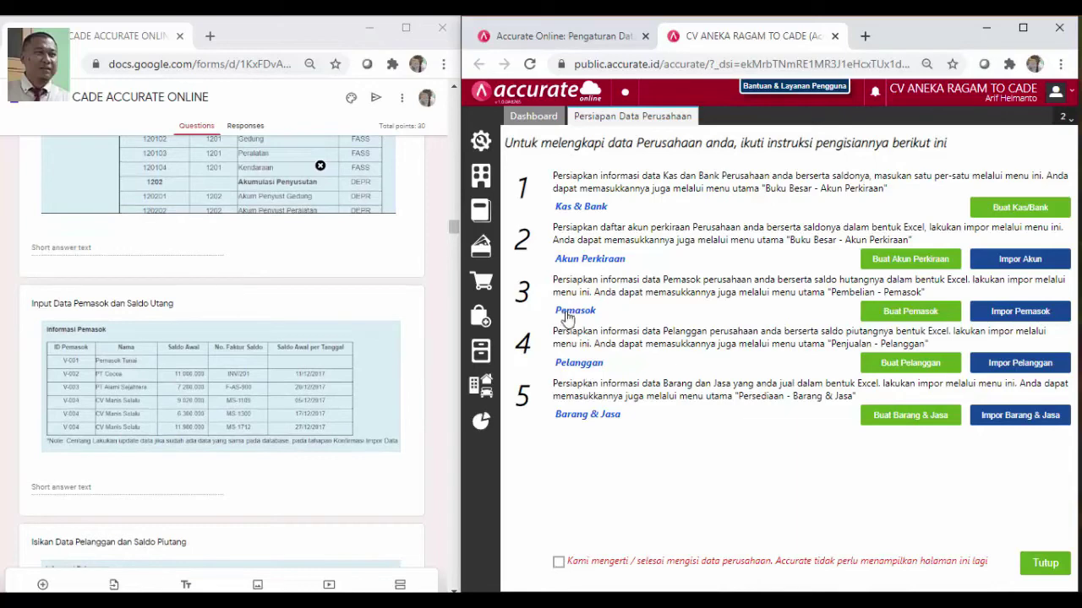
left_click(1020, 312)
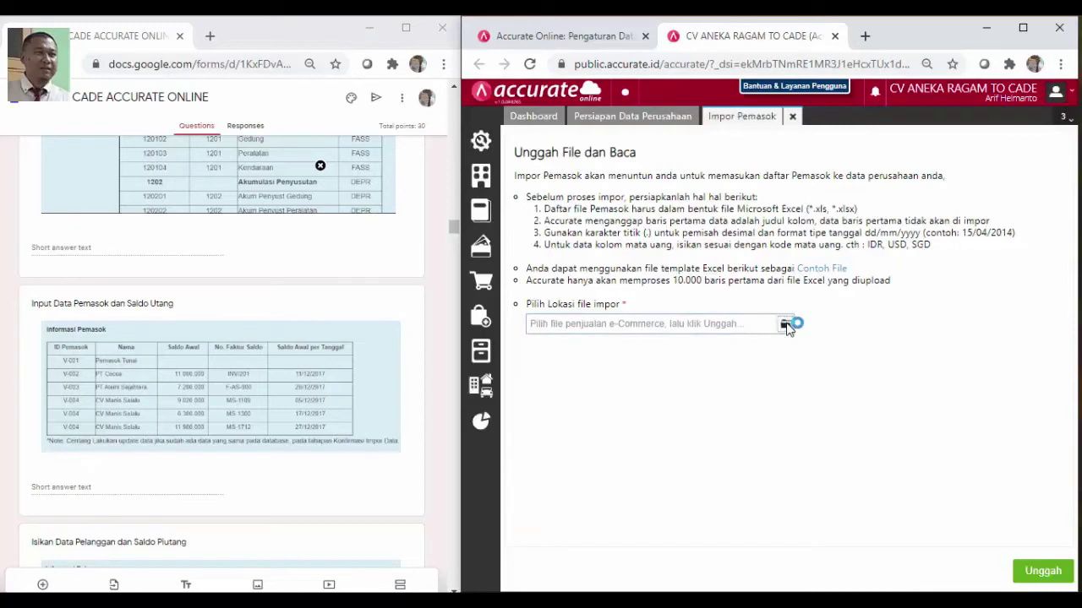
left_click(785, 325)
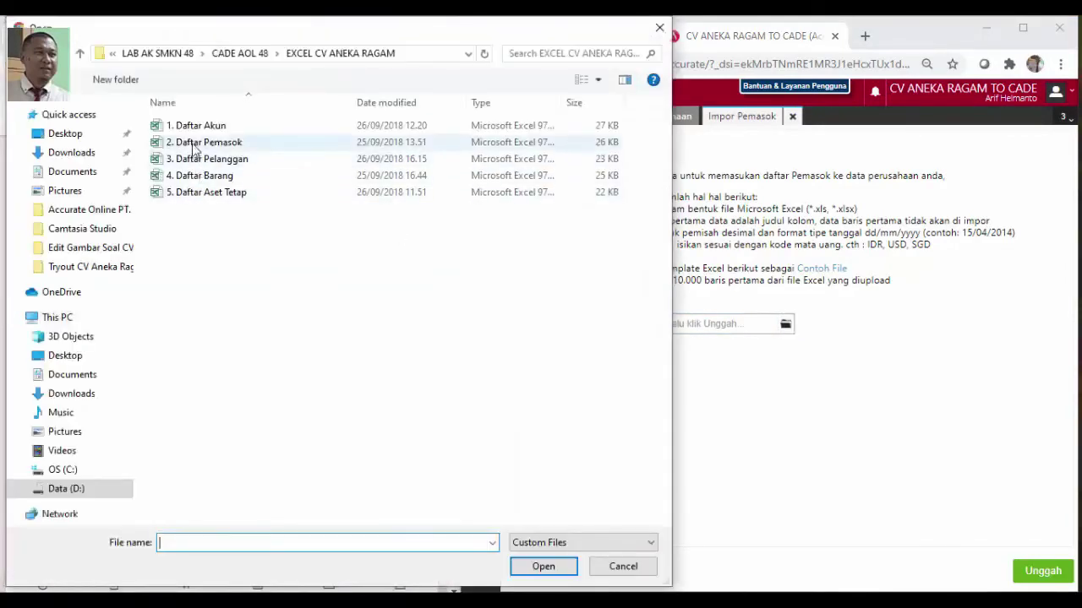
left_click(195, 143)
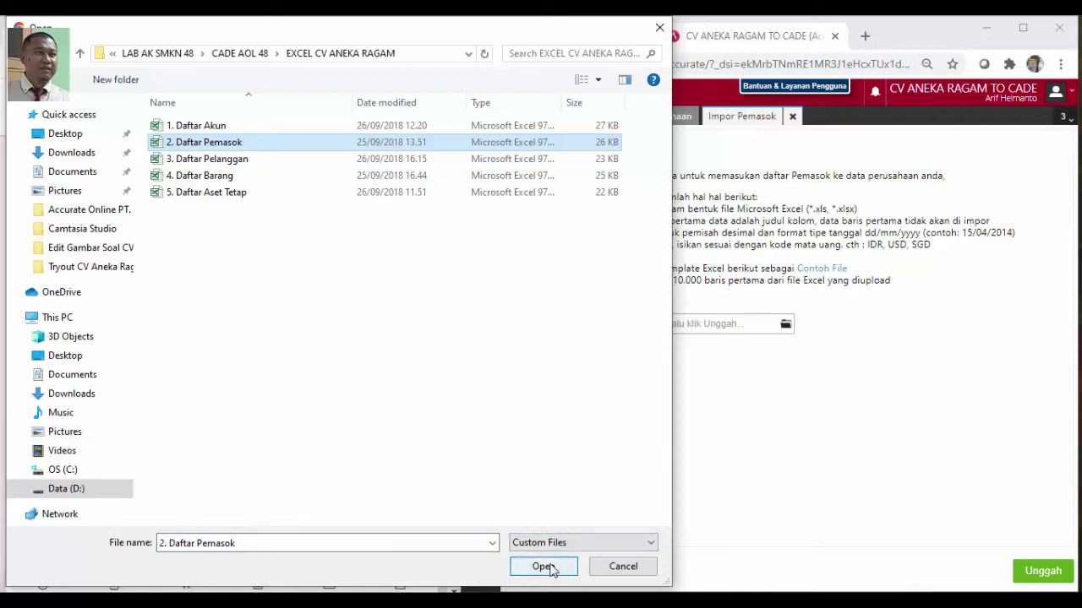
left_click(544, 567)
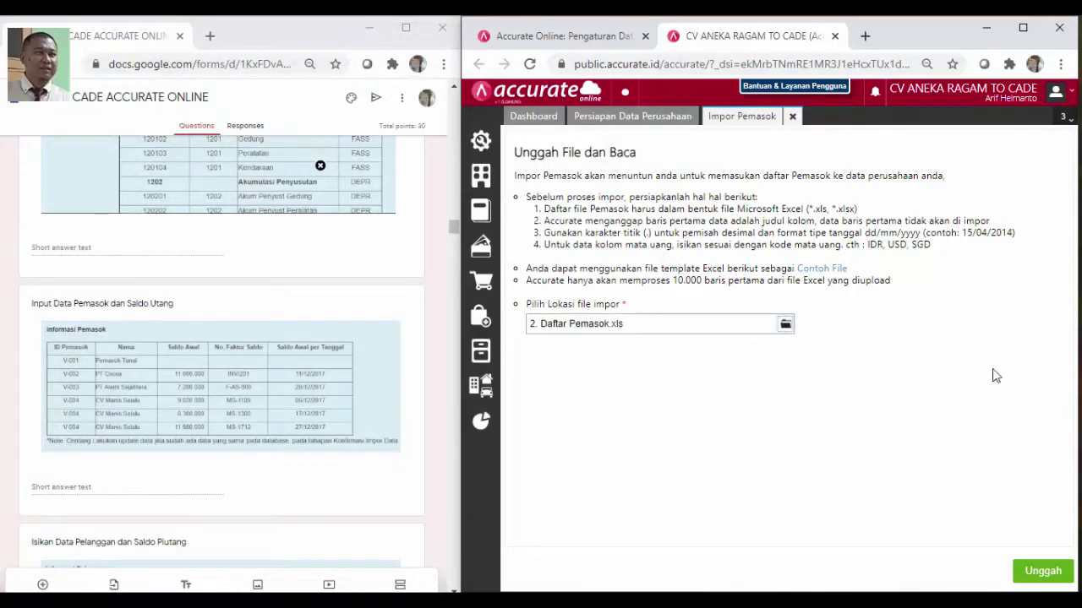
left_click(1041, 572)
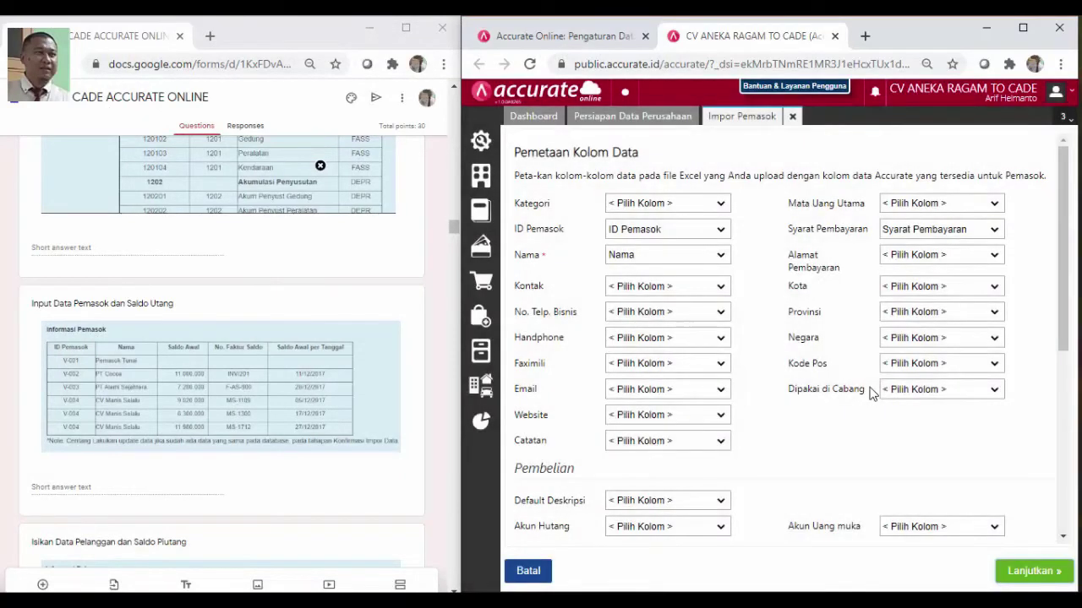
Accept the mapping, tick 'Lakukan update data', import the 6 suppliers and close
left_click(1030, 573)
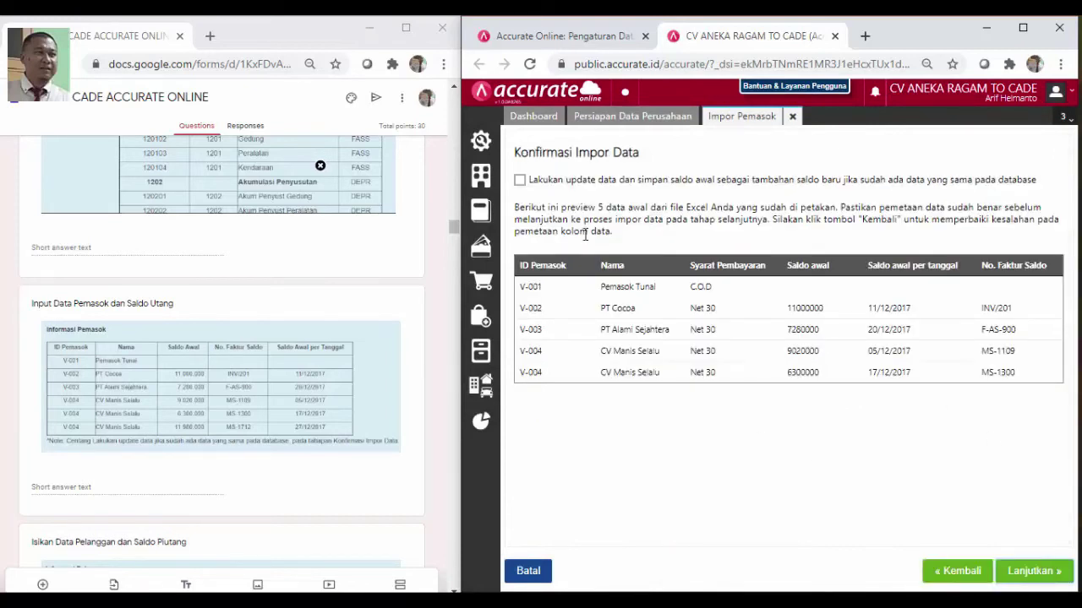
left_click(520, 182)
left_click(1038, 580)
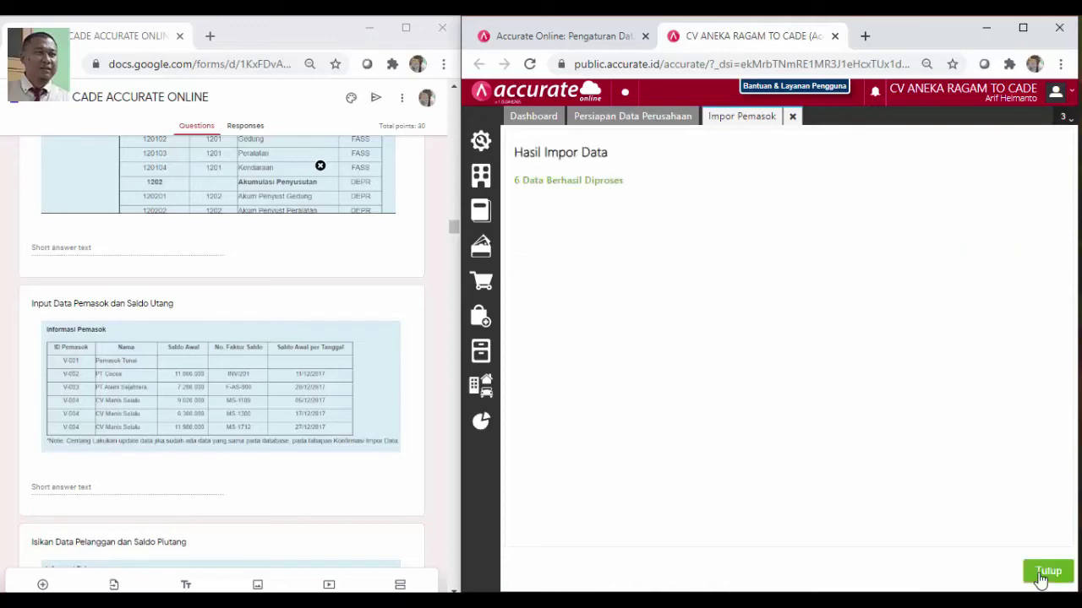
left_click(1046, 573)
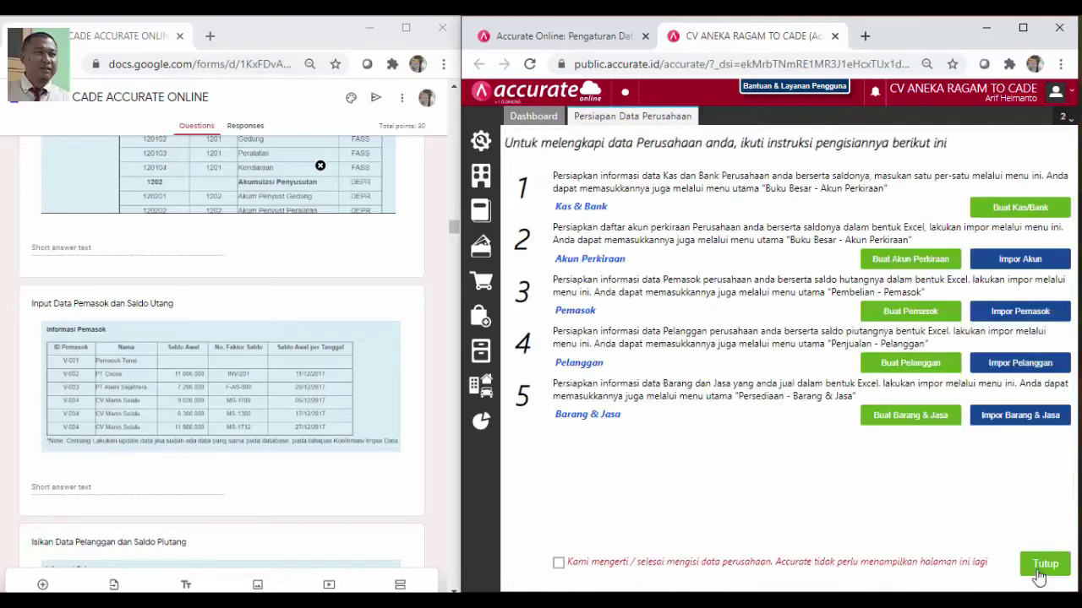
Start Impor Pelanggan and upload the 3. Daftar Pelanggan file
scroll(412, 355, "down", 5)
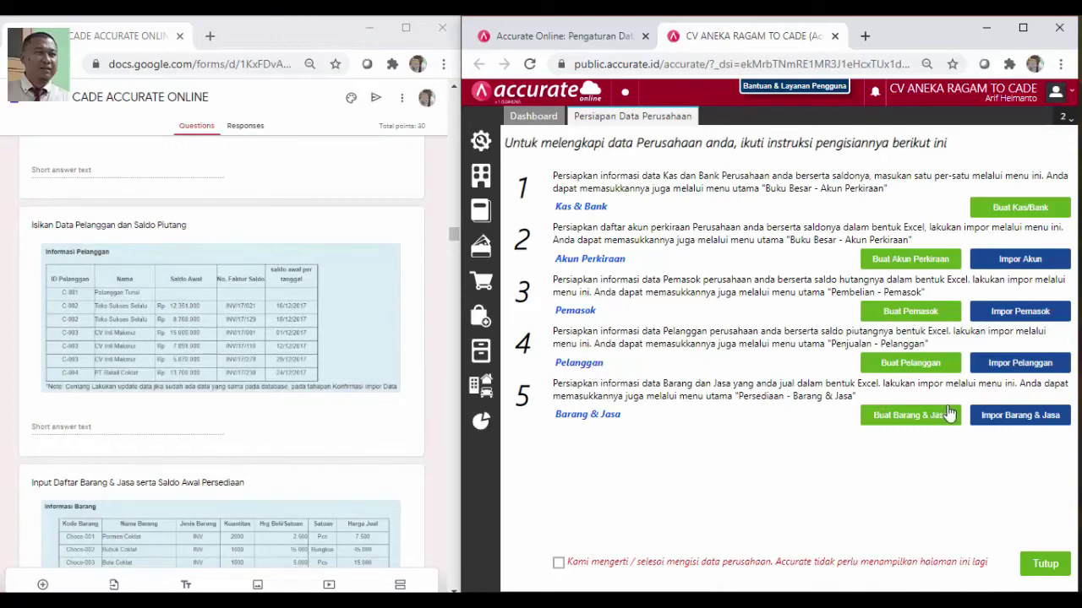
left_click(1033, 362)
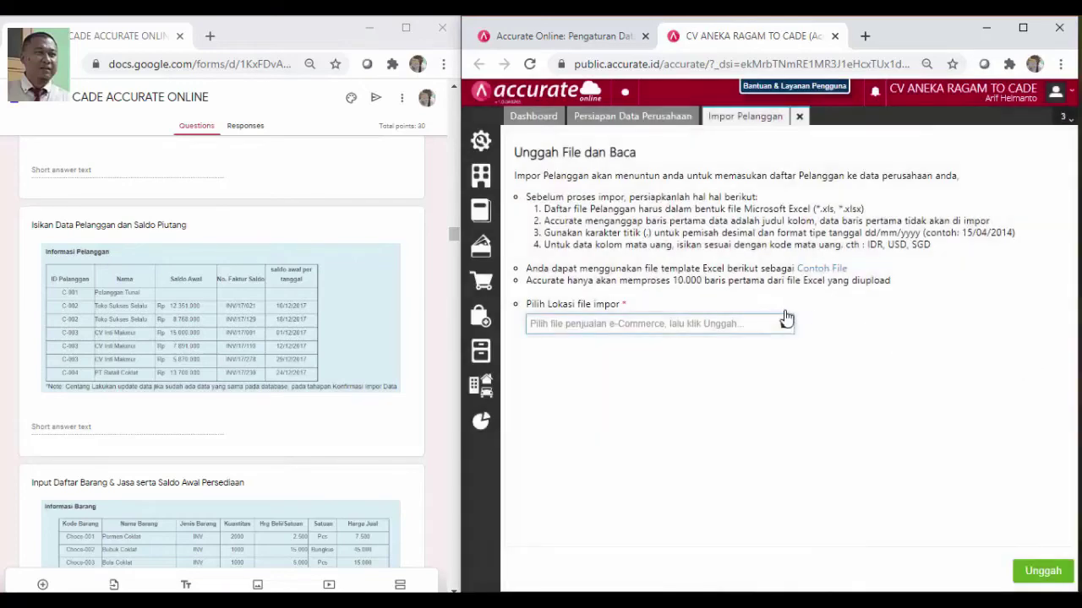
left_click(784, 328)
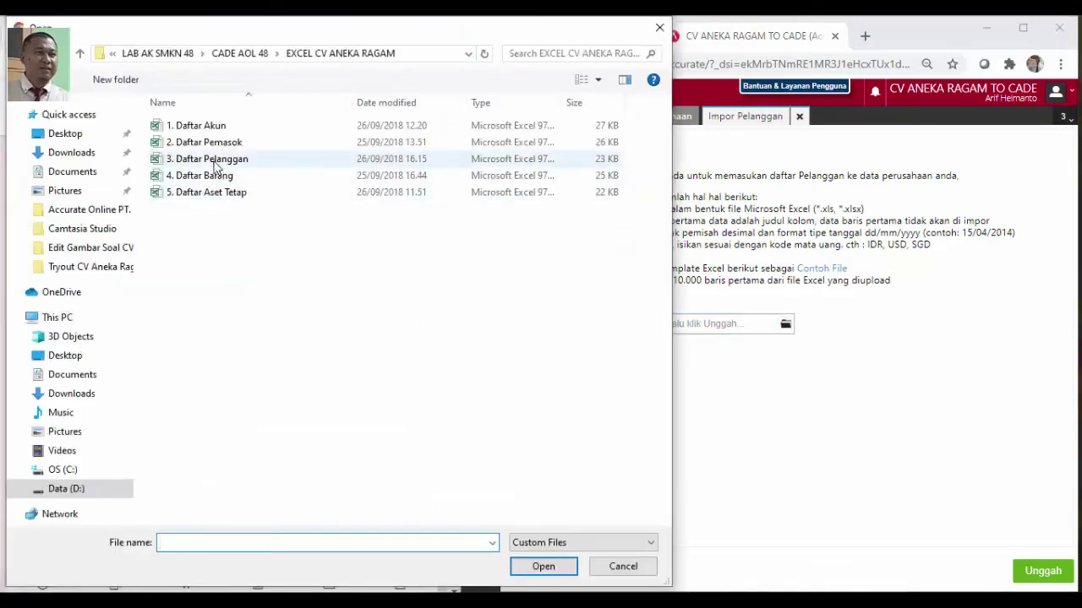
left_click(215, 166)
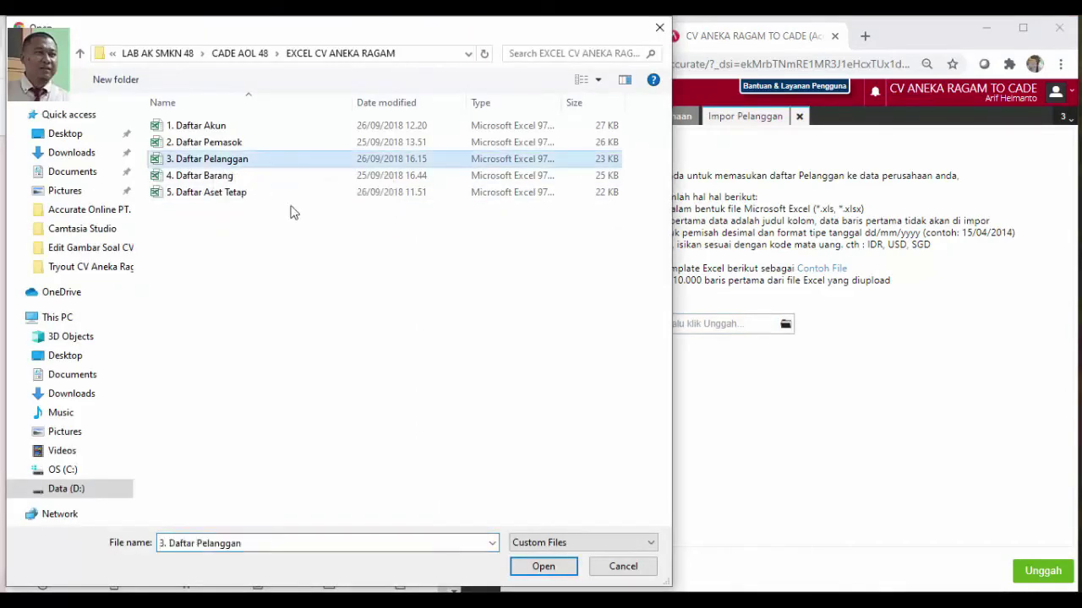
left_click(549, 570)
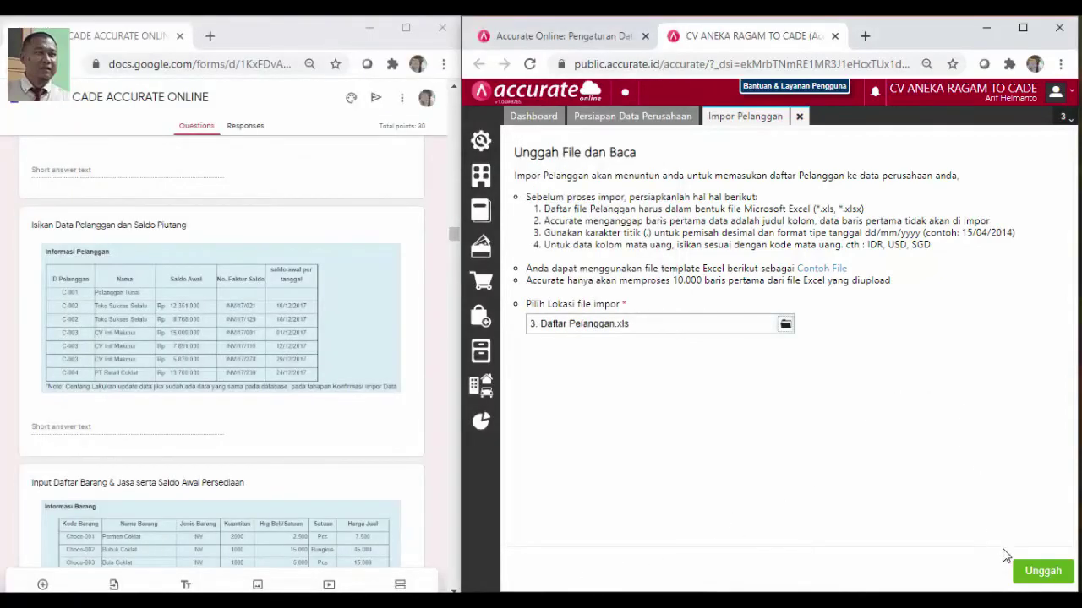
left_click(1043, 571)
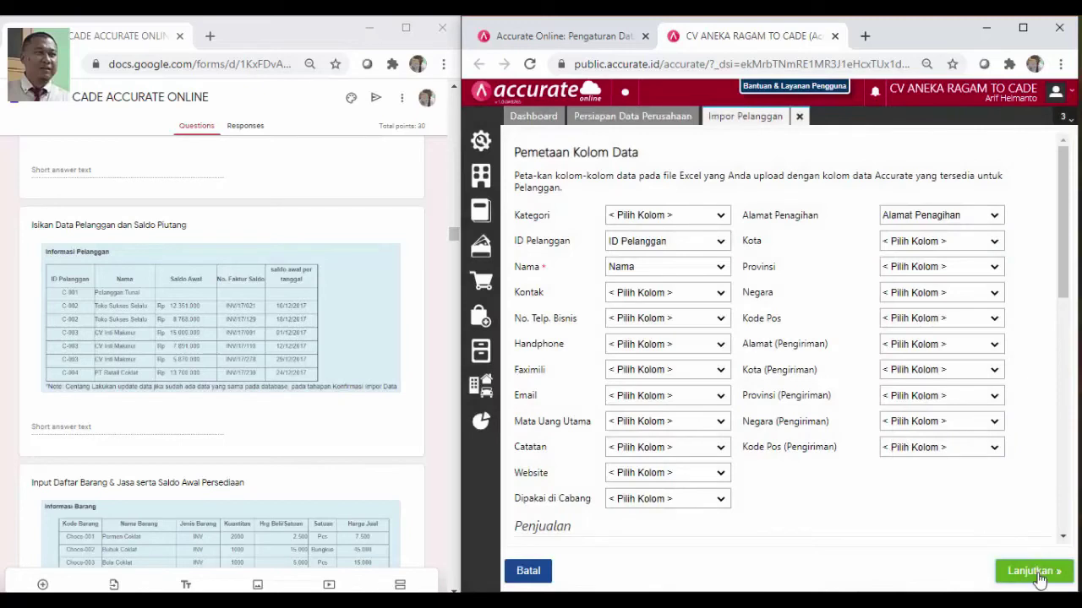
Accept the mapping, tick 'Lakukan update data', import the 7 customers and close
left_click(1035, 572)
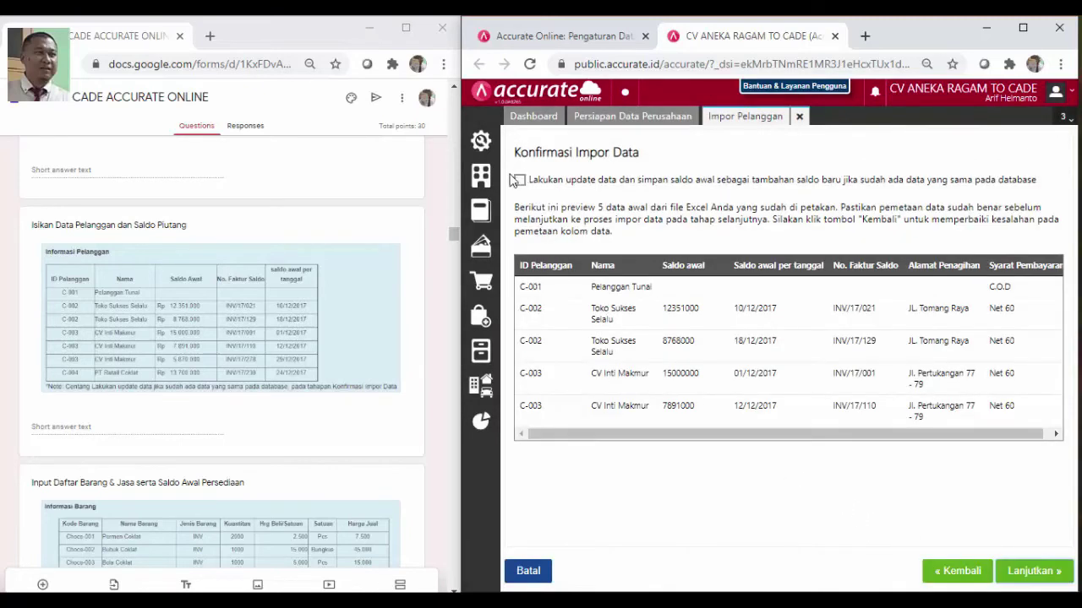
left_click(520, 181)
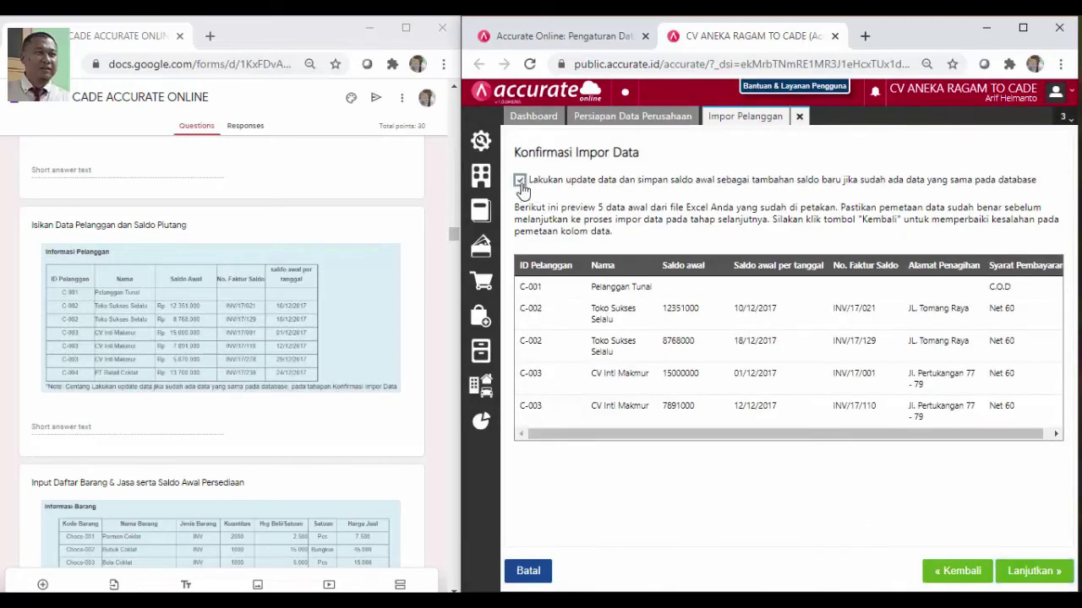
left_click(1032, 572)
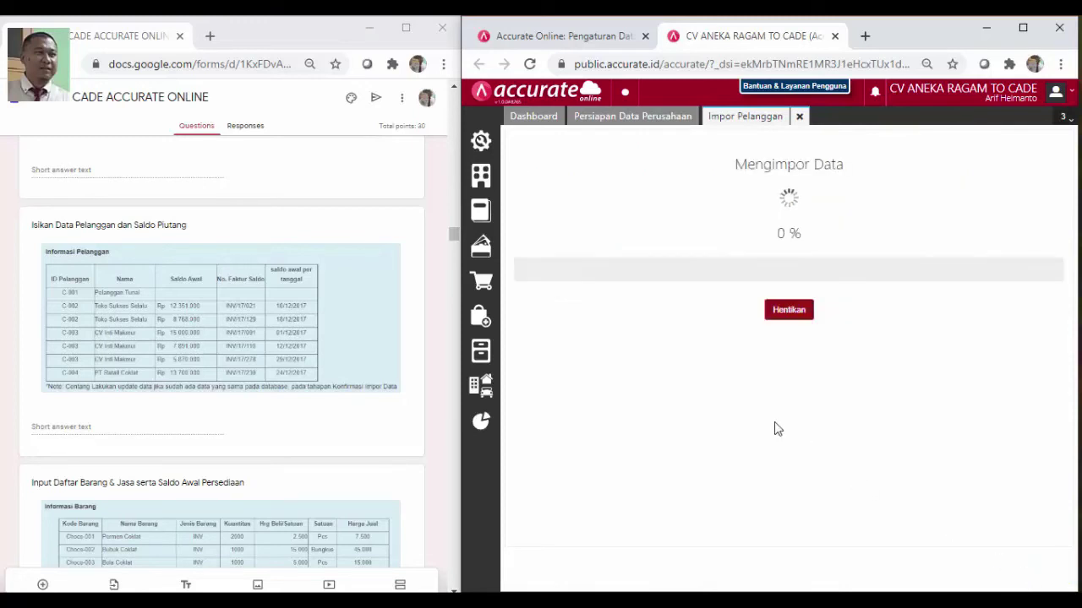
scroll(415, 386, "down", 4)
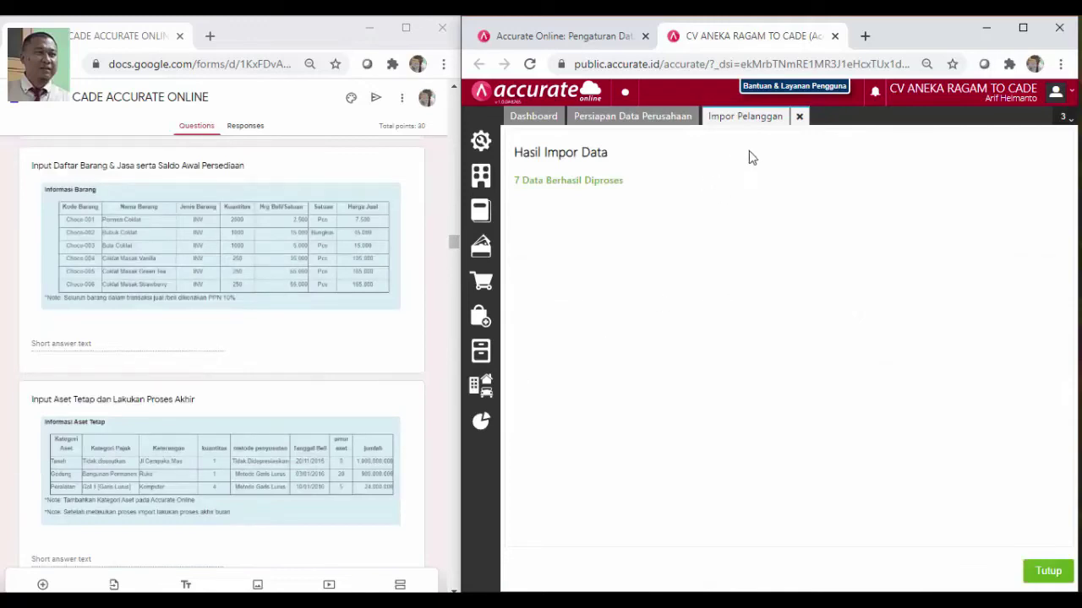
left_click(1049, 572)
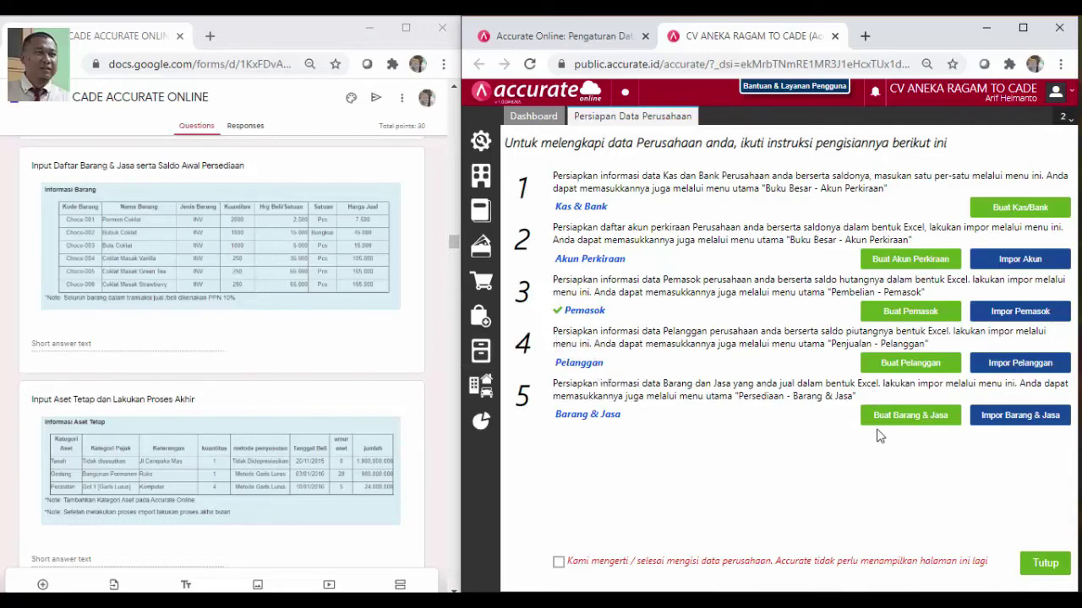
Start the goods import and upload the 4. Daftar Barang file
left_click(1018, 415)
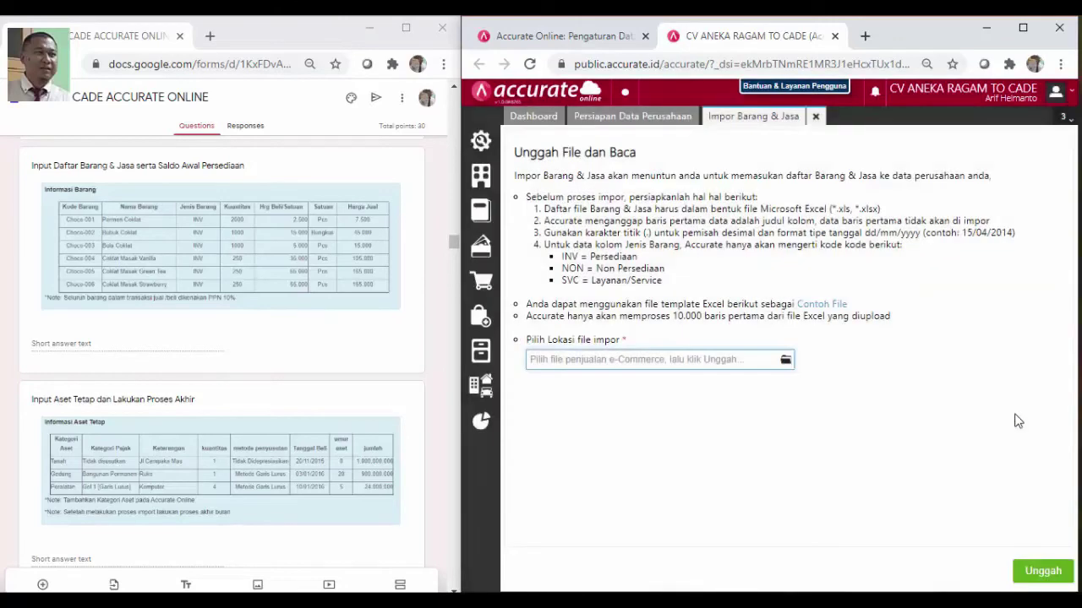
left_click(786, 361)
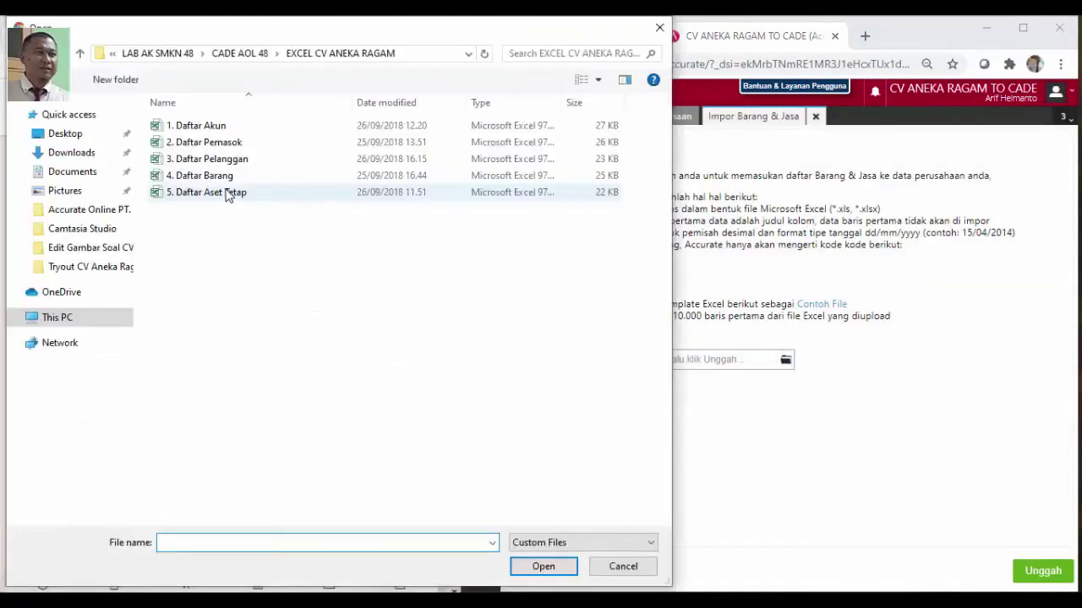
left_click(228, 179)
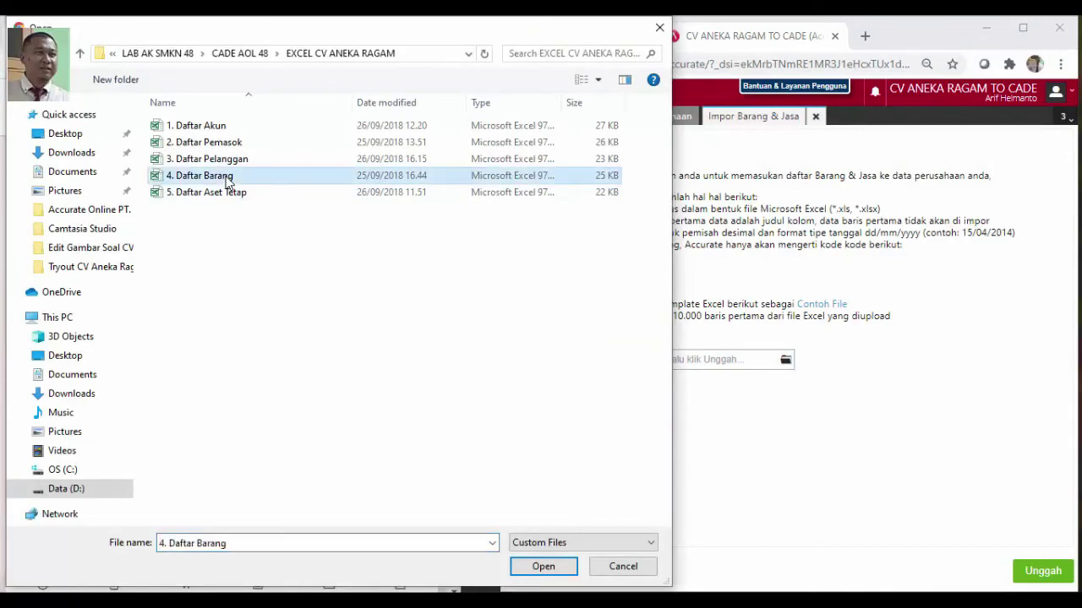
left_click(546, 572)
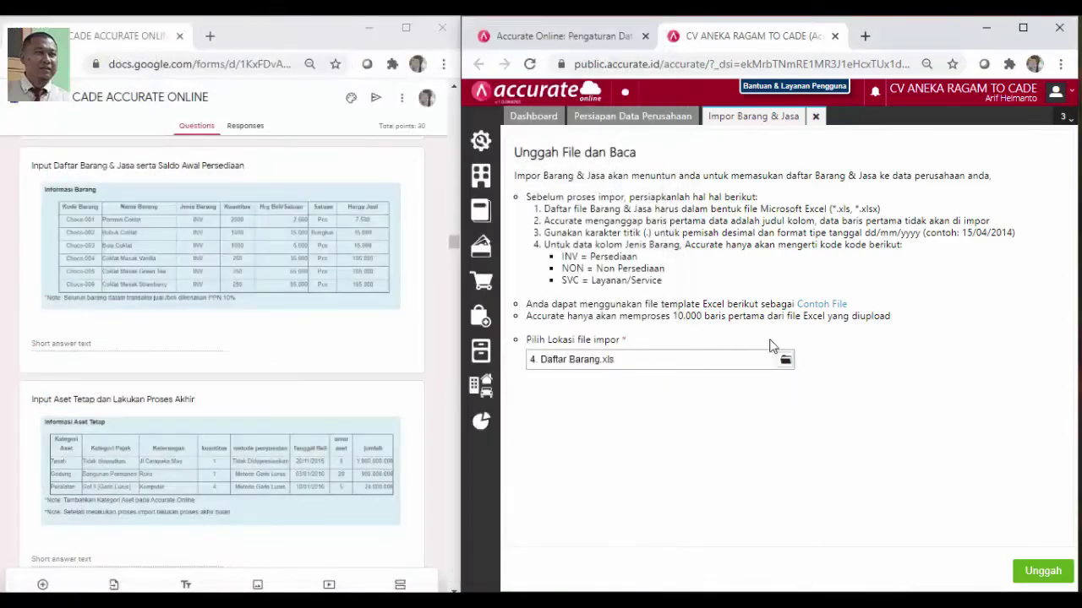
left_click(1019, 575)
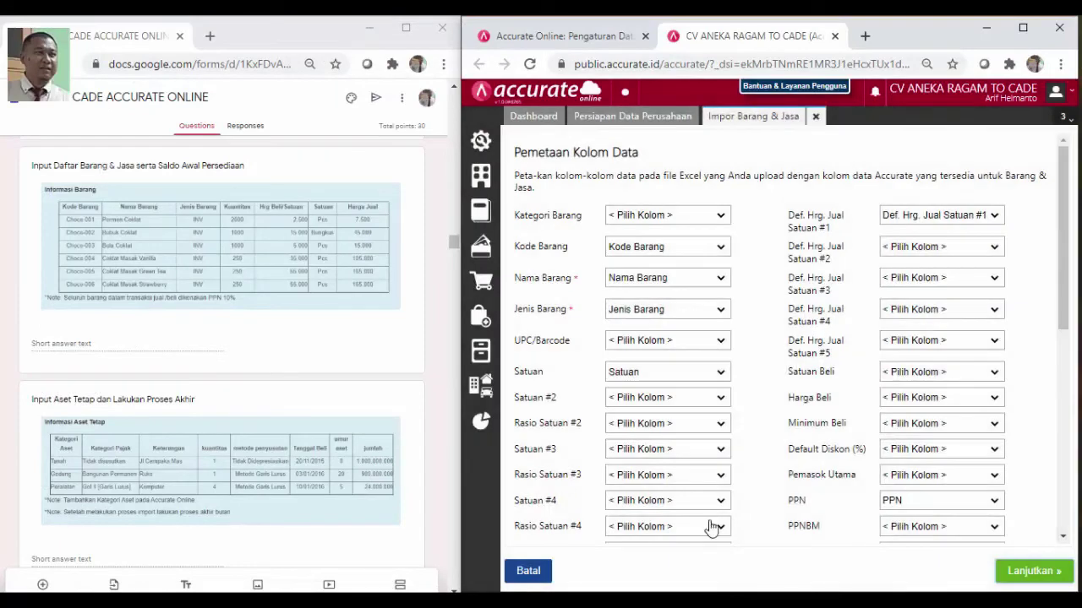
Confirm the mapping, enable updating items with opening stock, import 6 records and close
left_click(1028, 572)
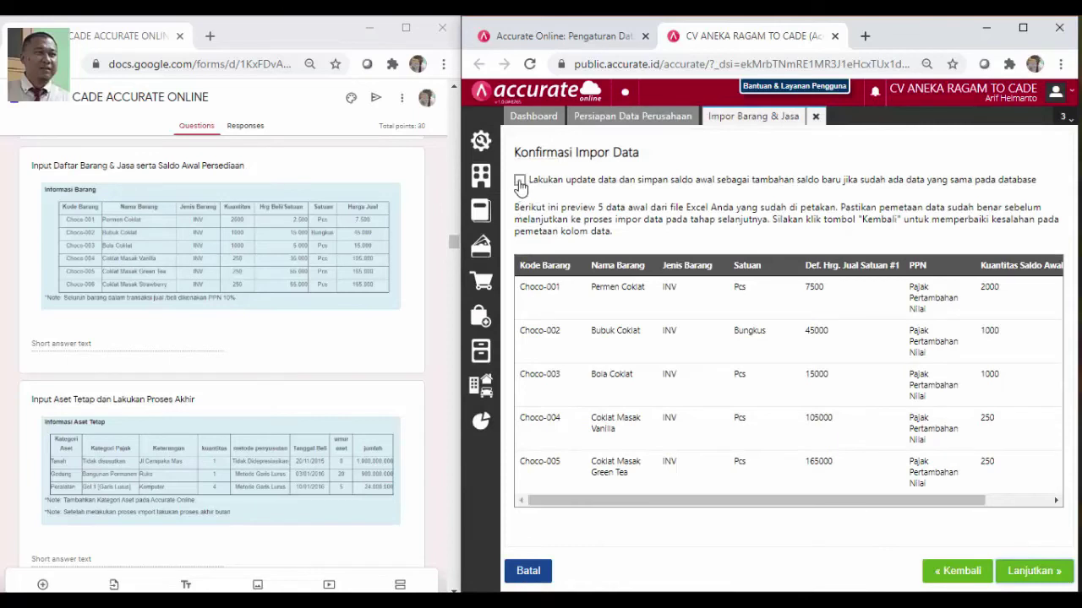
left_click(520, 183)
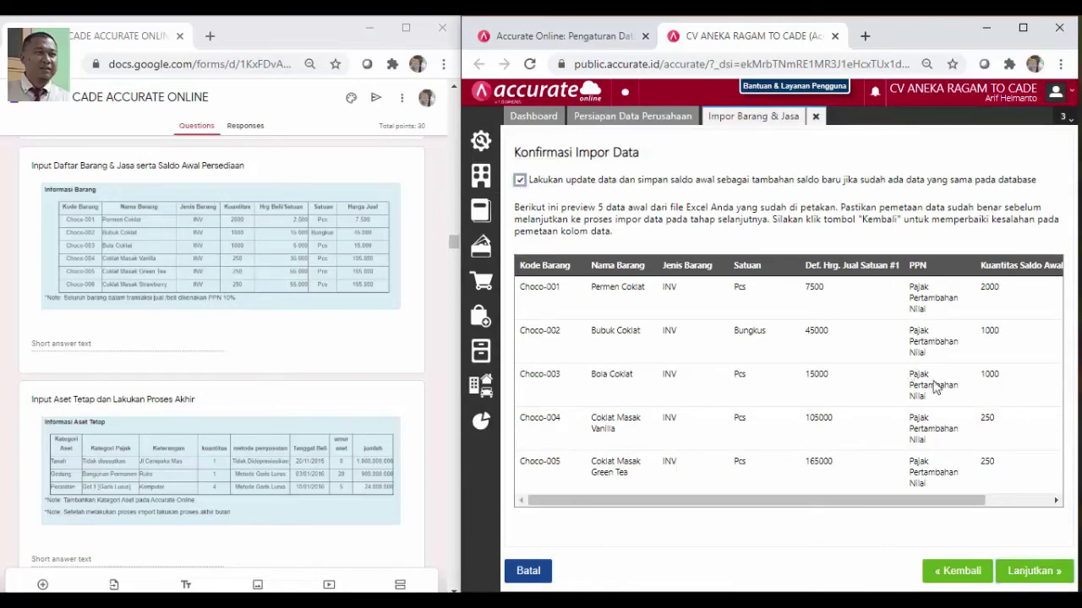
left_click(1041, 576)
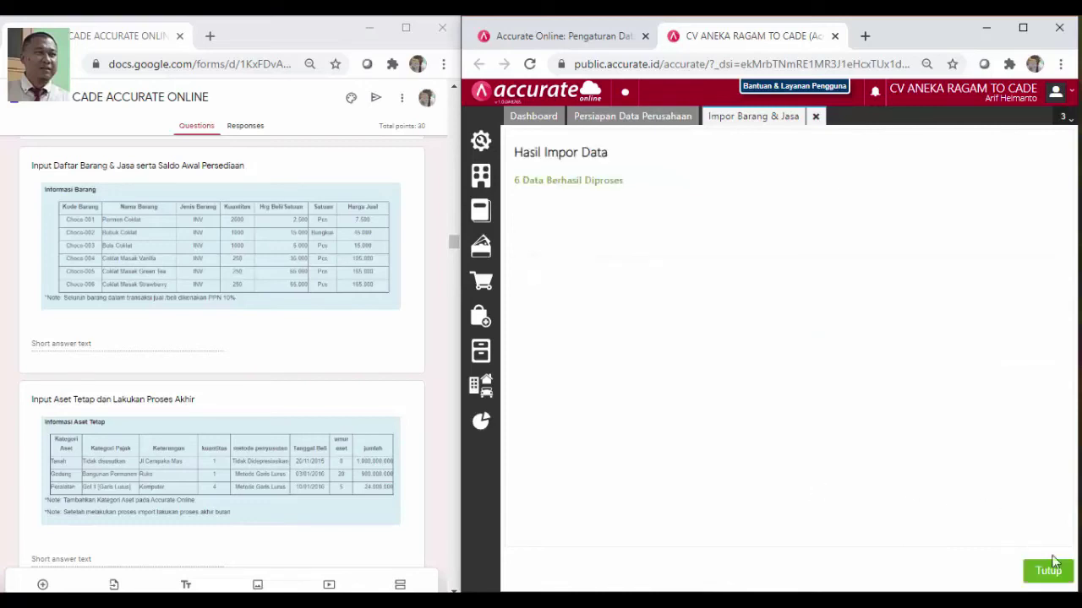
left_click(1048, 575)
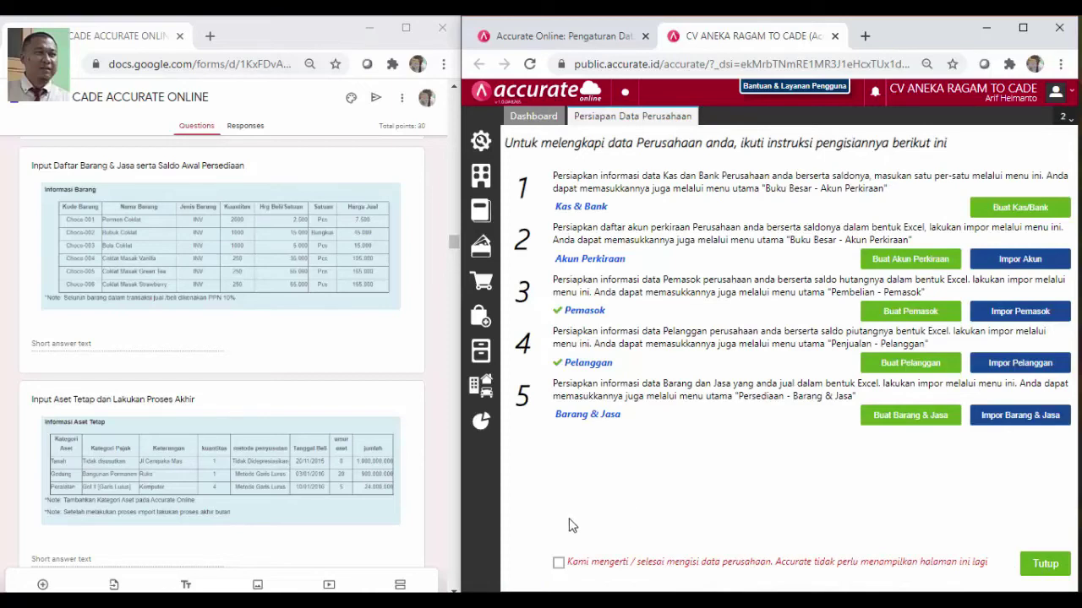
Tick 'Kami mengerti', close setup, and refresh every dashboard widget to show current totals
left_click(558, 565)
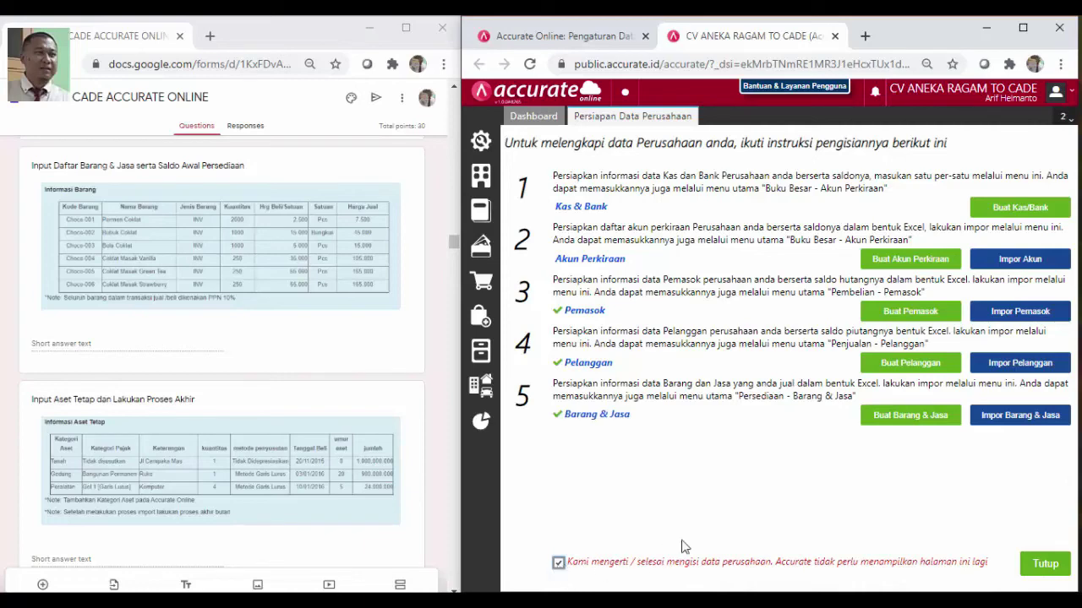
left_click(1046, 566)
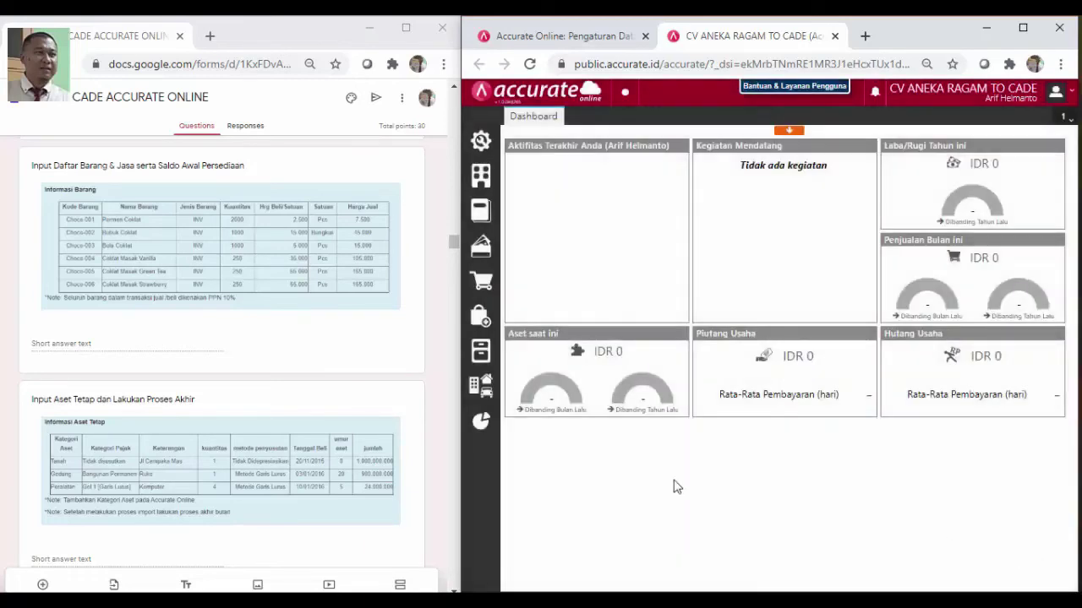
mouse_move(545, 307)
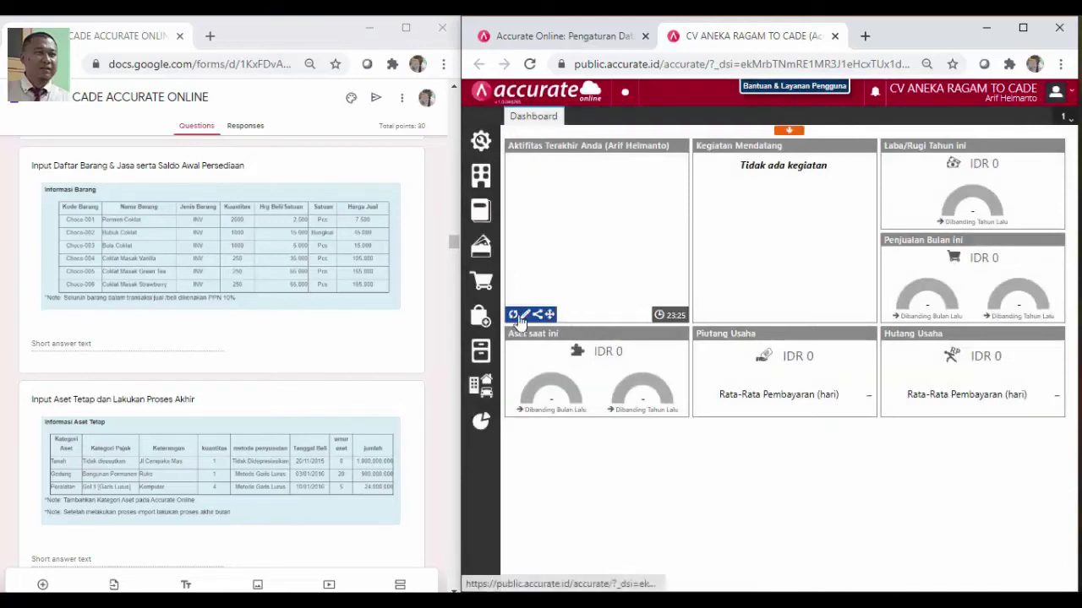
left_click(515, 316)
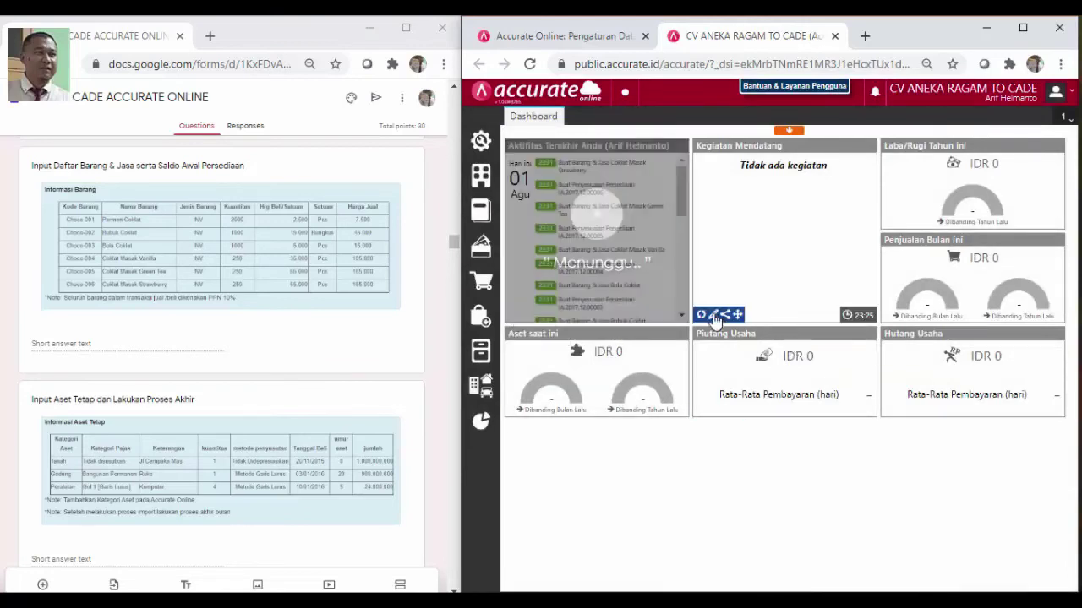
left_click(703, 316)
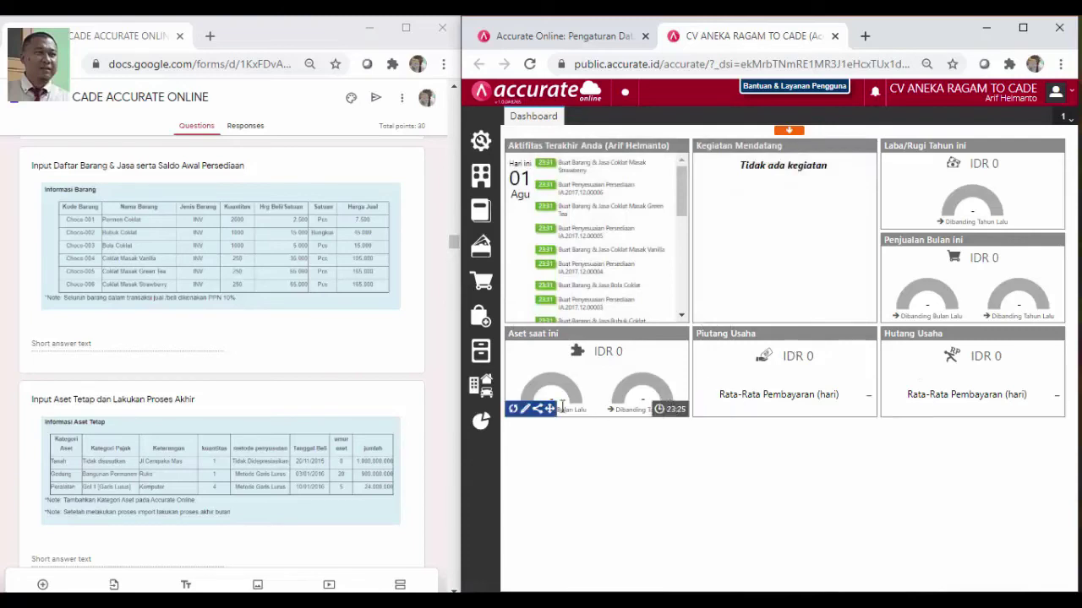
left_click(514, 410)
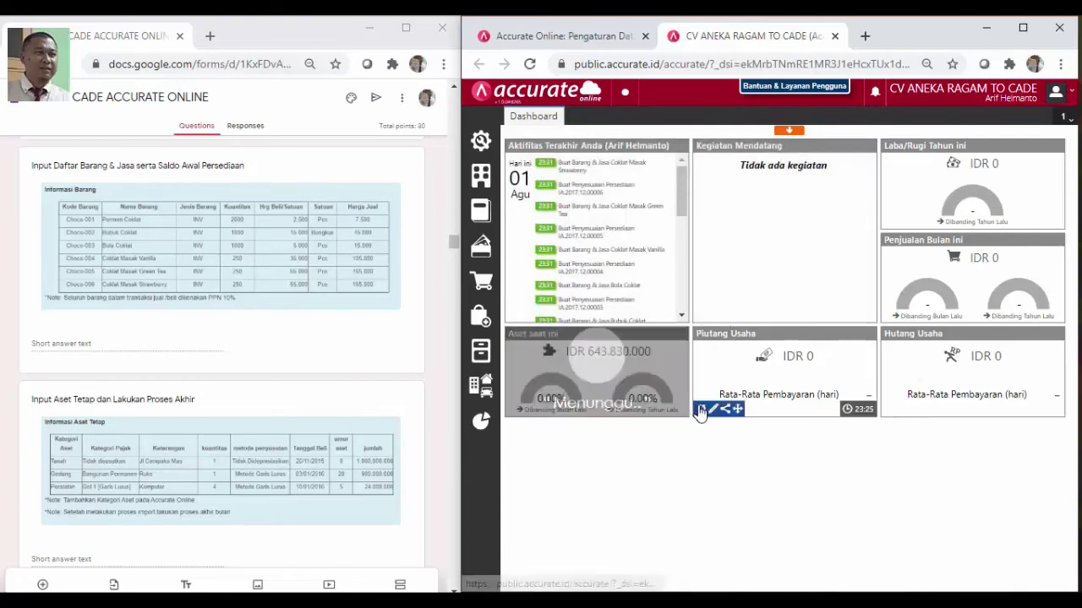
left_click(701, 410)
left_click(888, 411)
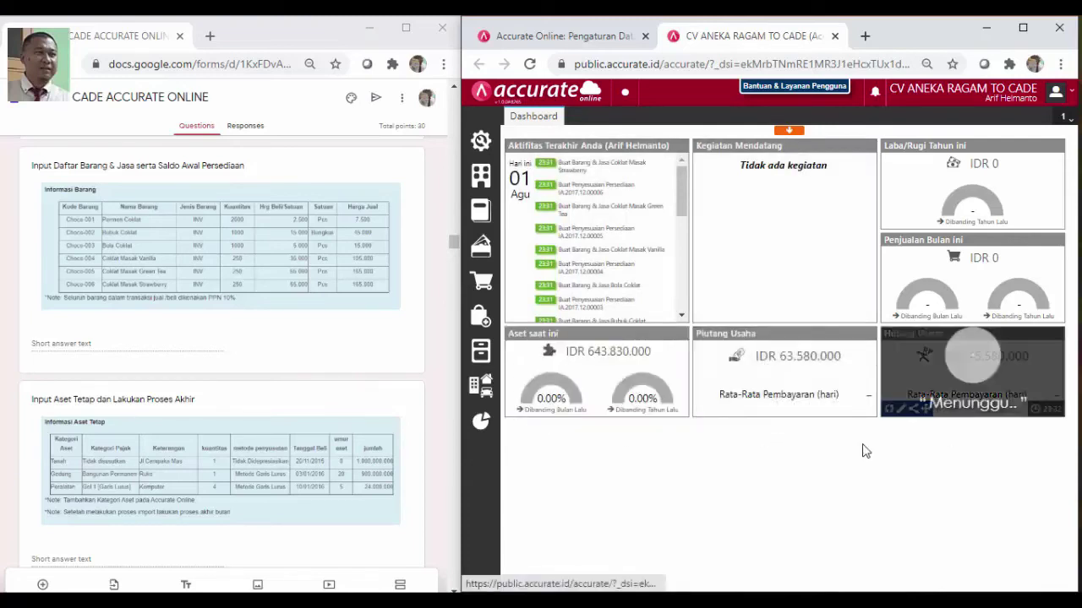
scroll(415, 448, "down", 1)
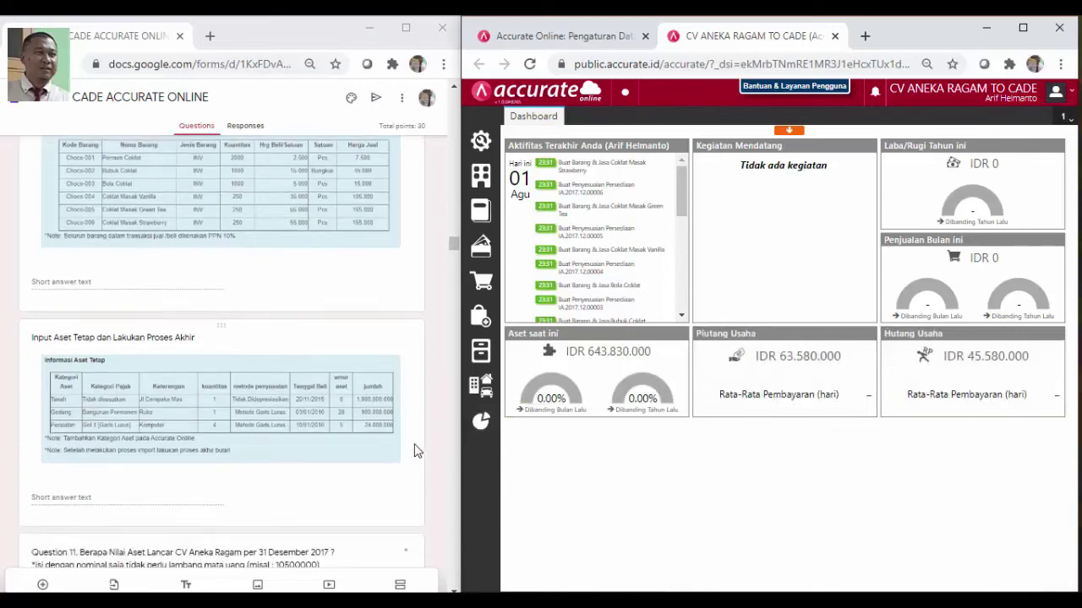
scroll(416, 454, "up", 1)
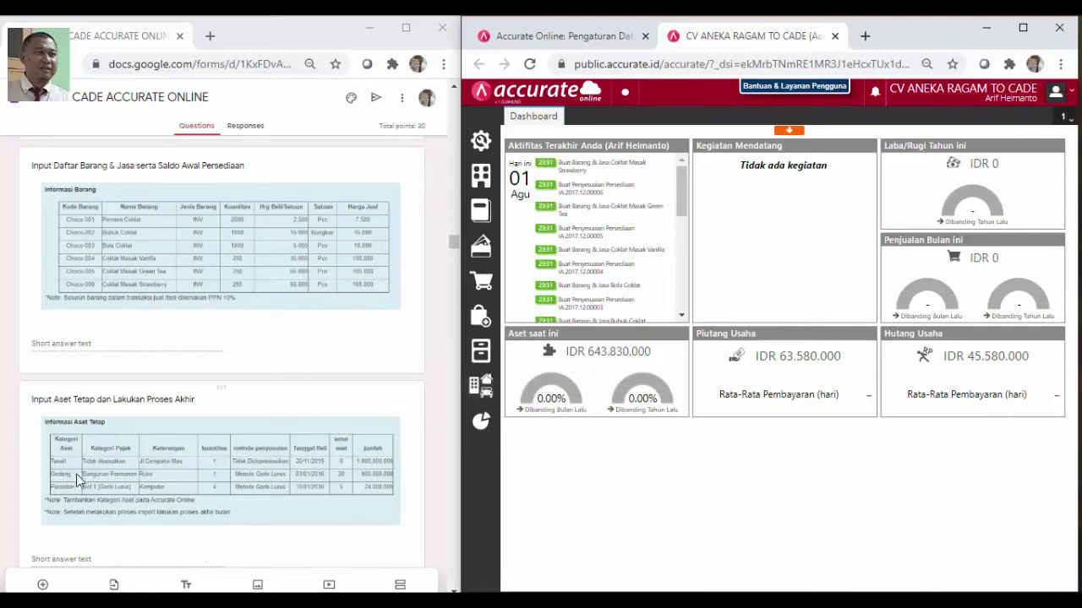
Create and save the TANAH asset category
left_click(474, 394)
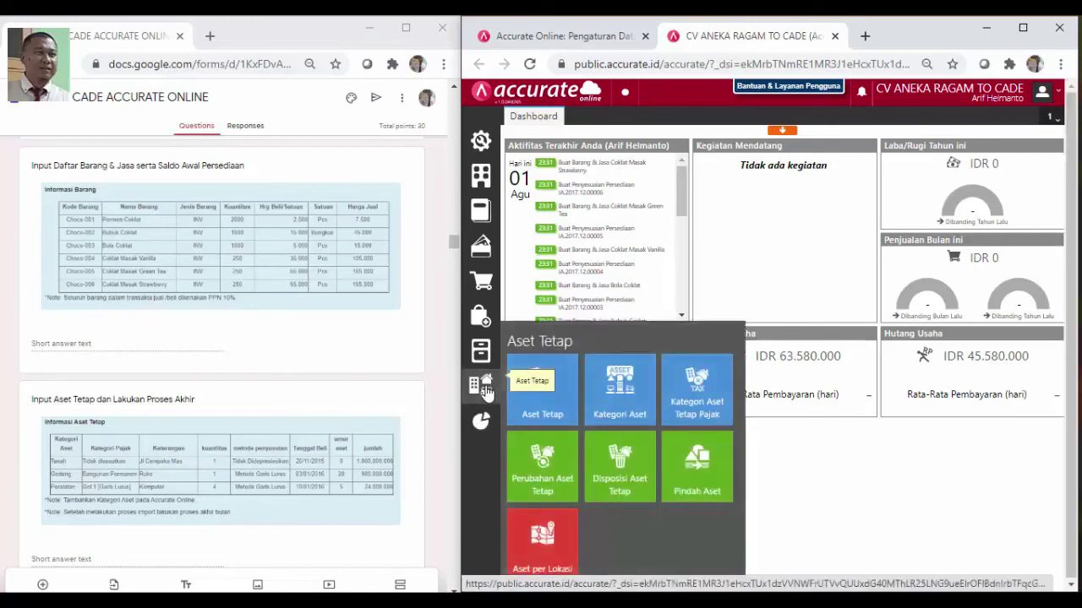
left_click(637, 421)
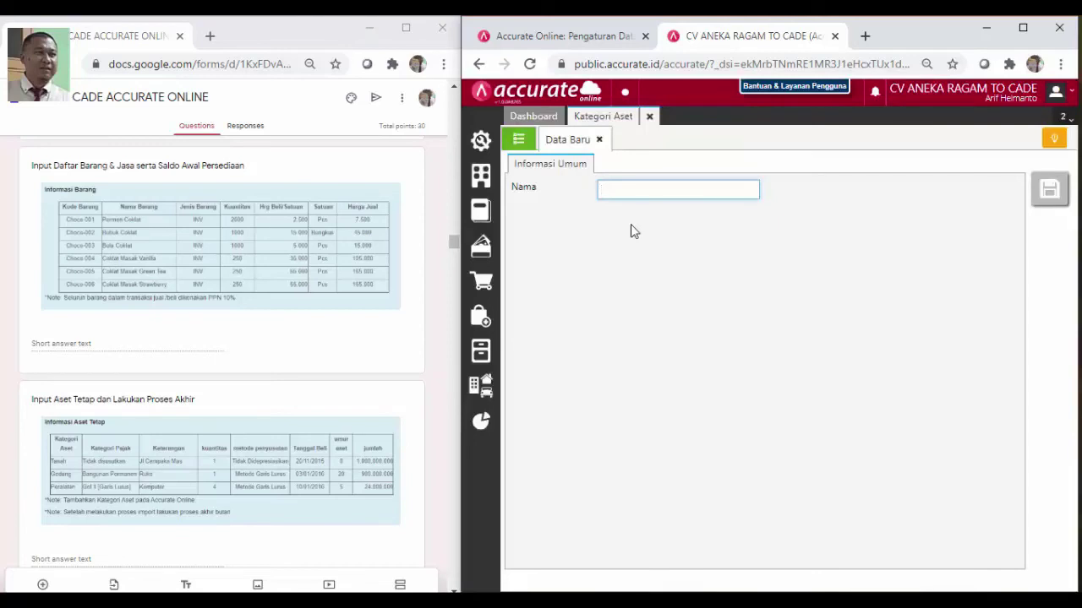
type("TANAH")
left_click(1048, 196)
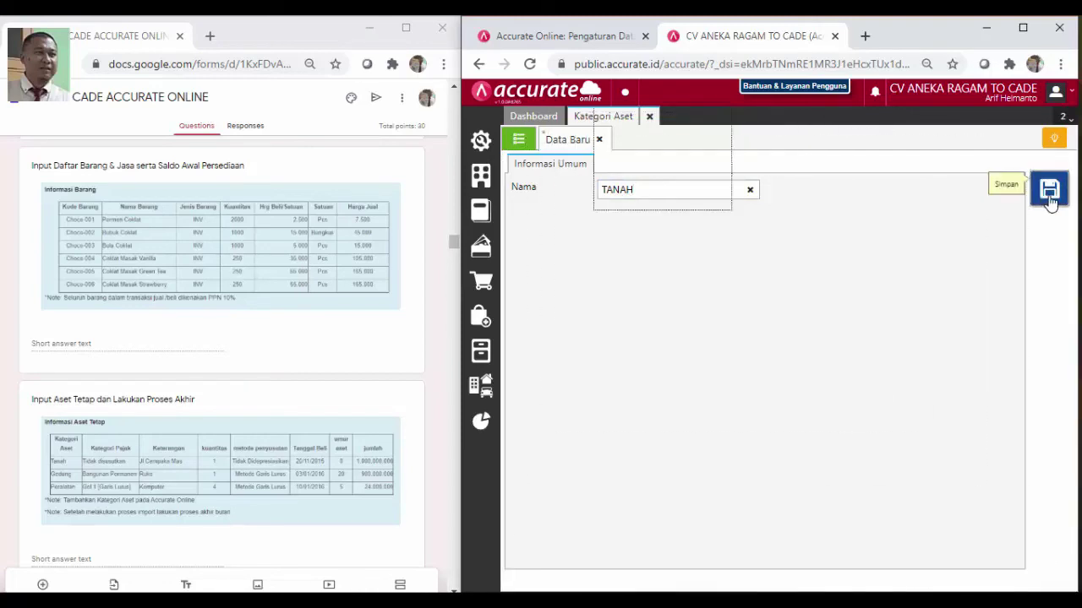
Add and save the GEDUNG and PERALATAN asset categories
left_click(658, 189)
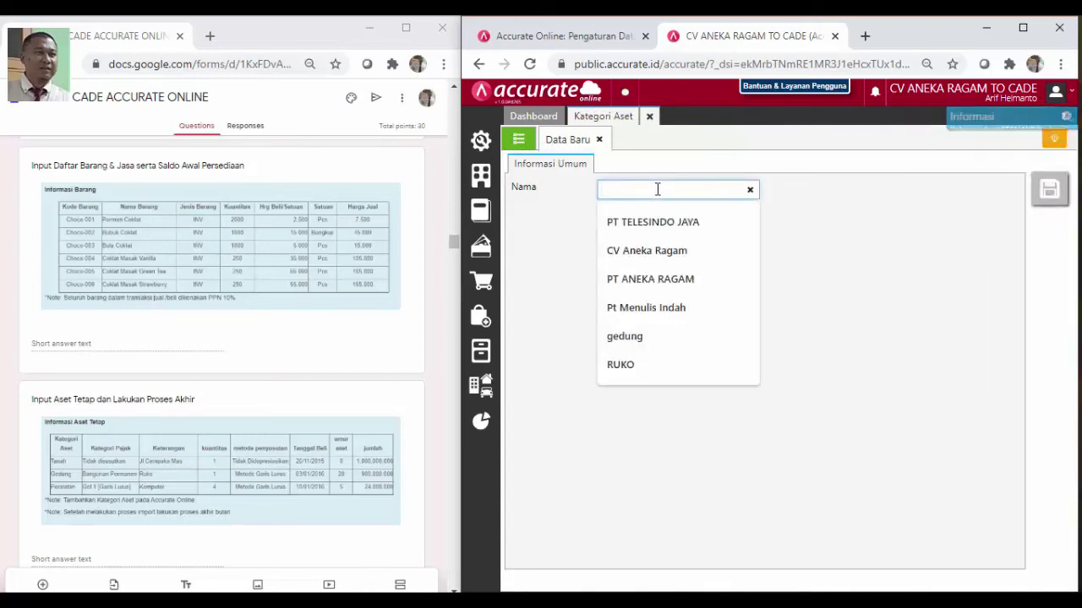
type("GEDUNG")
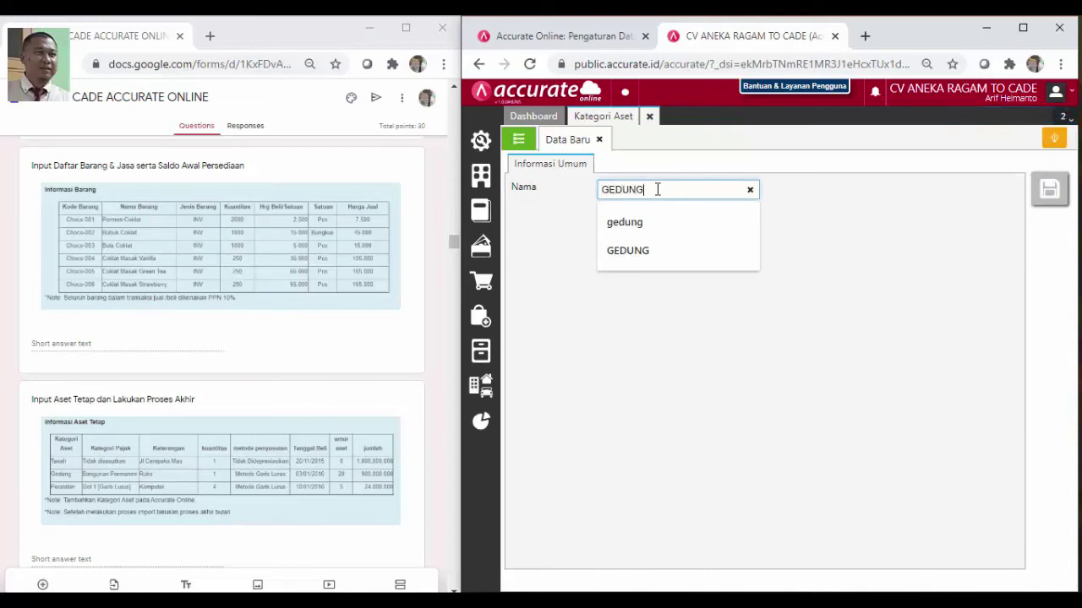
left_click(818, 230)
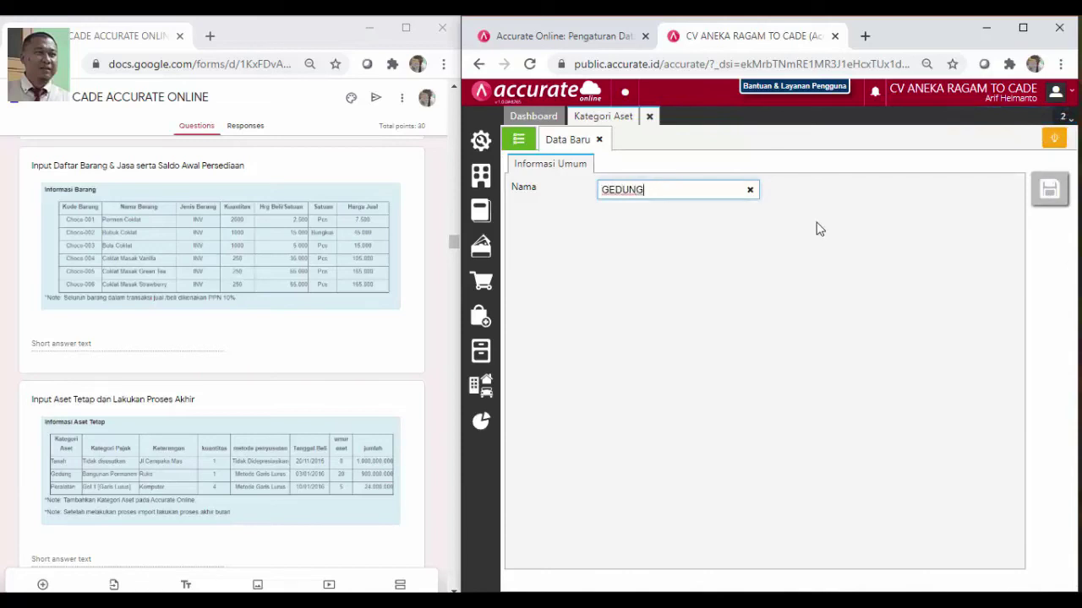
left_click(1048, 203)
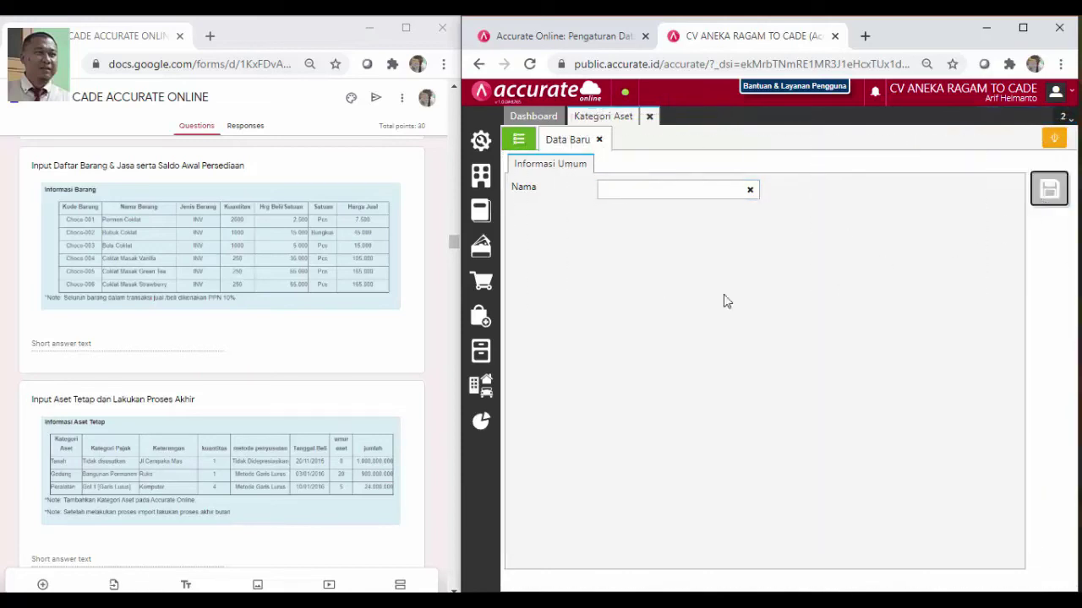
left_click(657, 193)
type("PER")
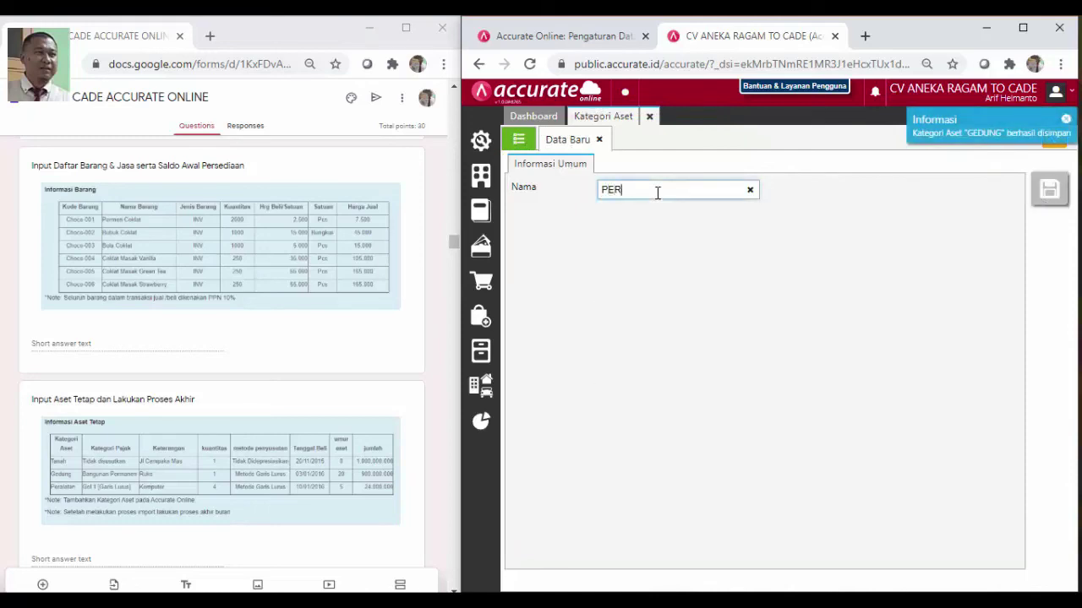
type("ALATAN")
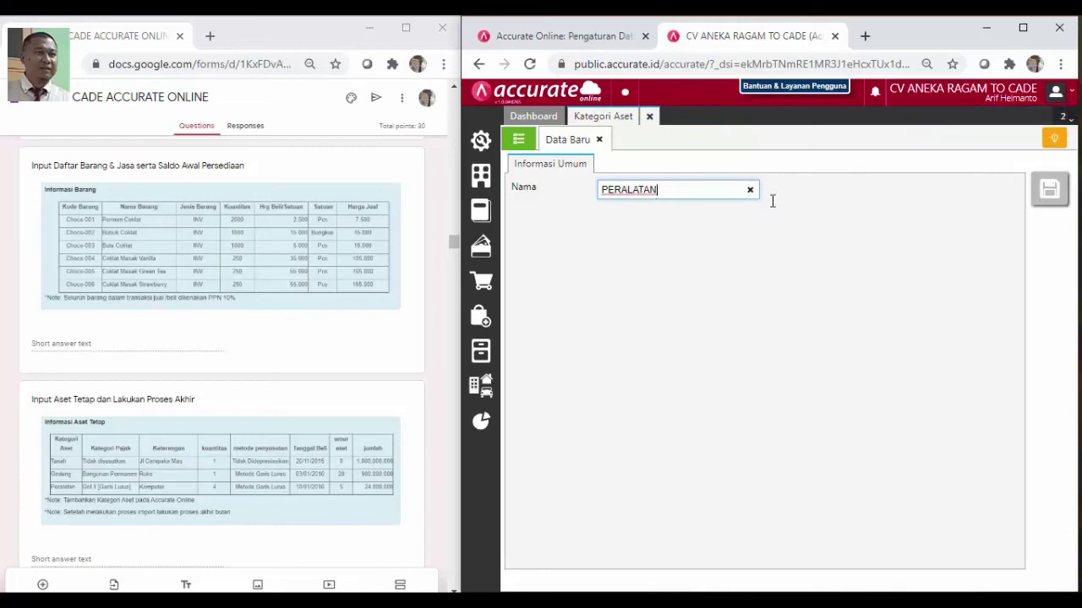
left_click(822, 193)
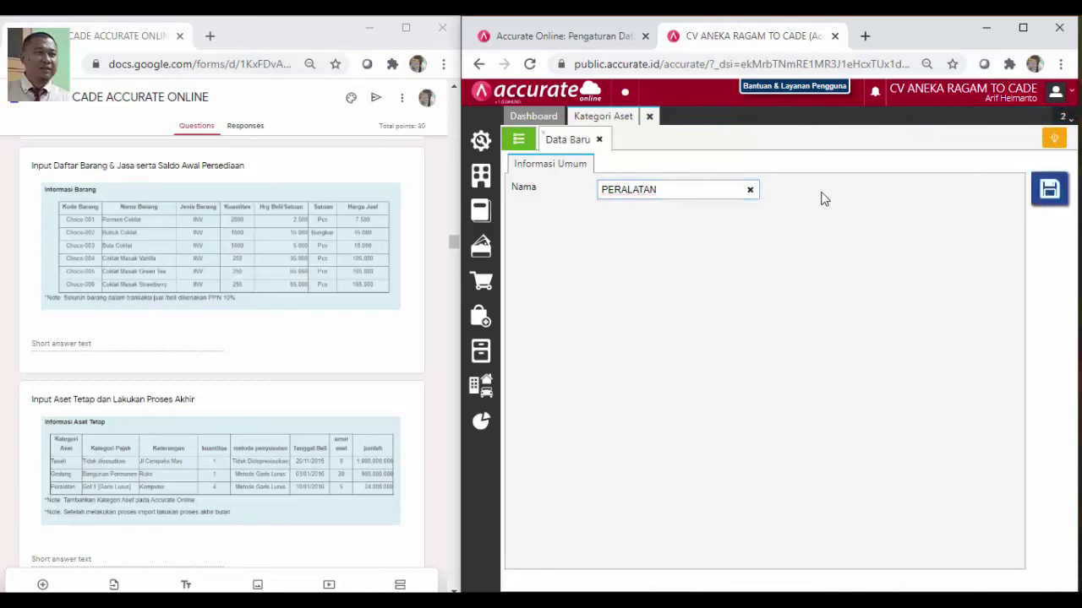
left_click(1048, 190)
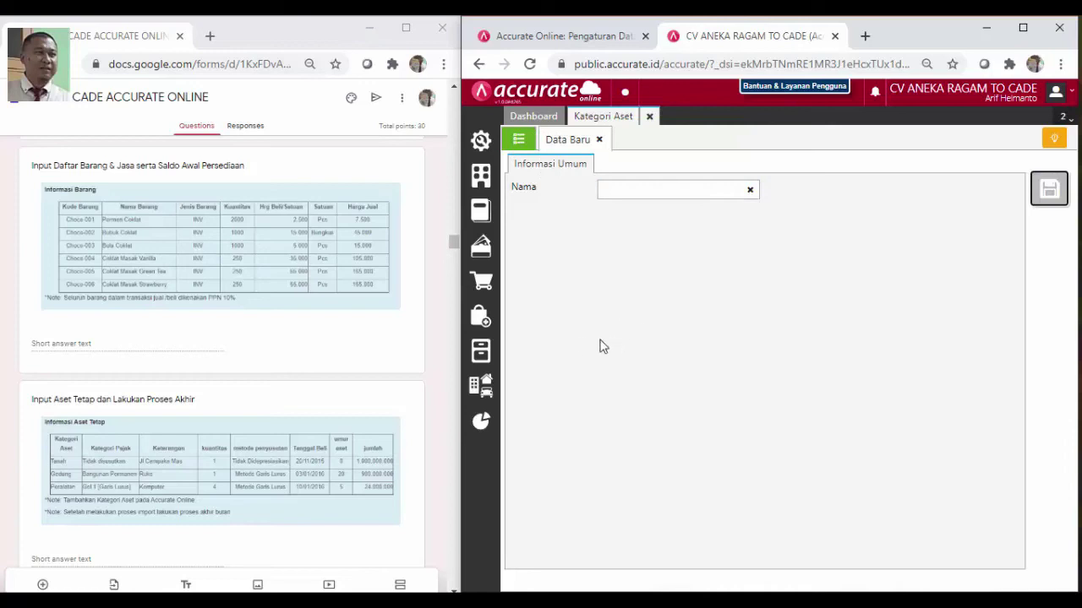
Go to the Aset Tetap list and choose Impor dari Excel
left_click(484, 391)
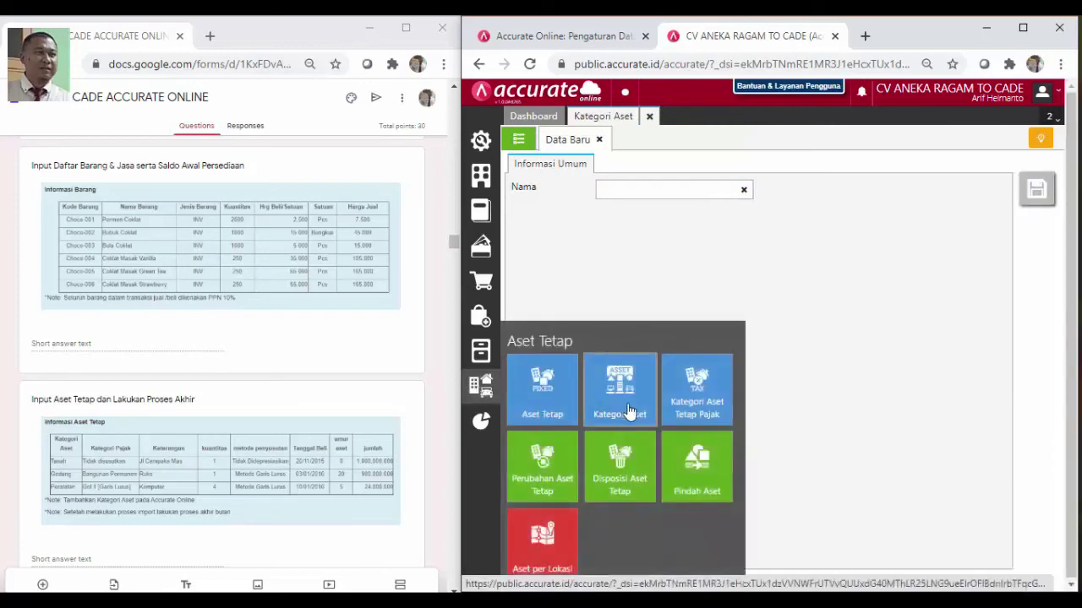
left_click(541, 390)
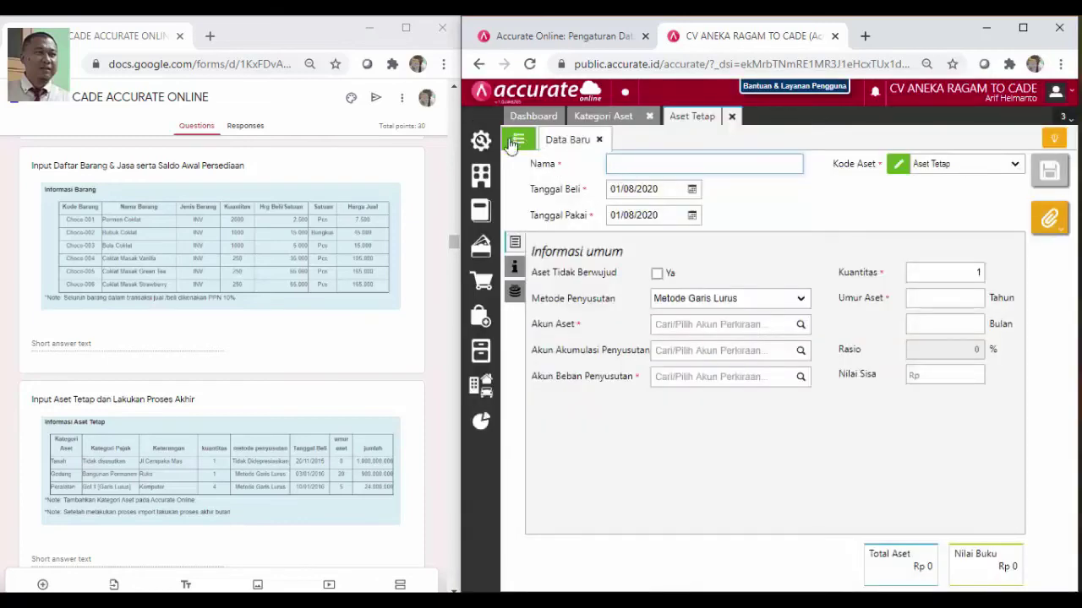
left_click(519, 141)
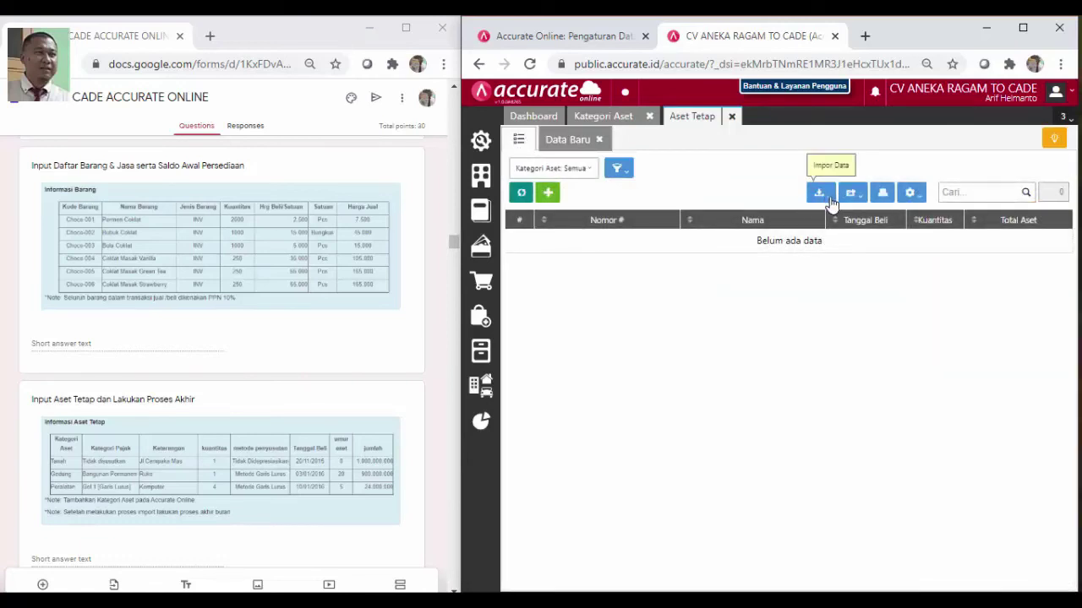
left_click(831, 201)
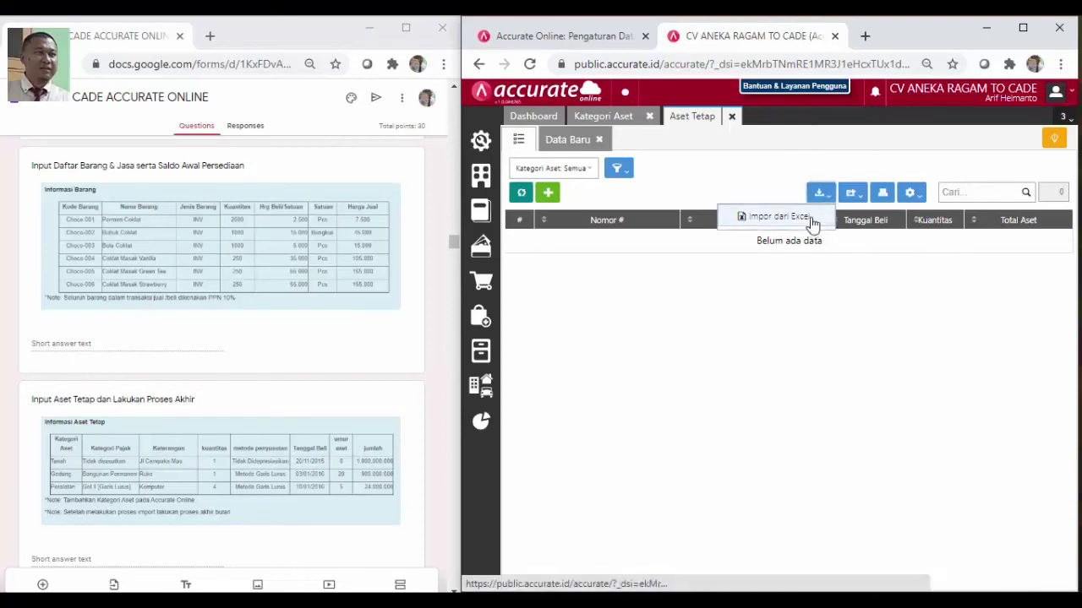
left_click(809, 222)
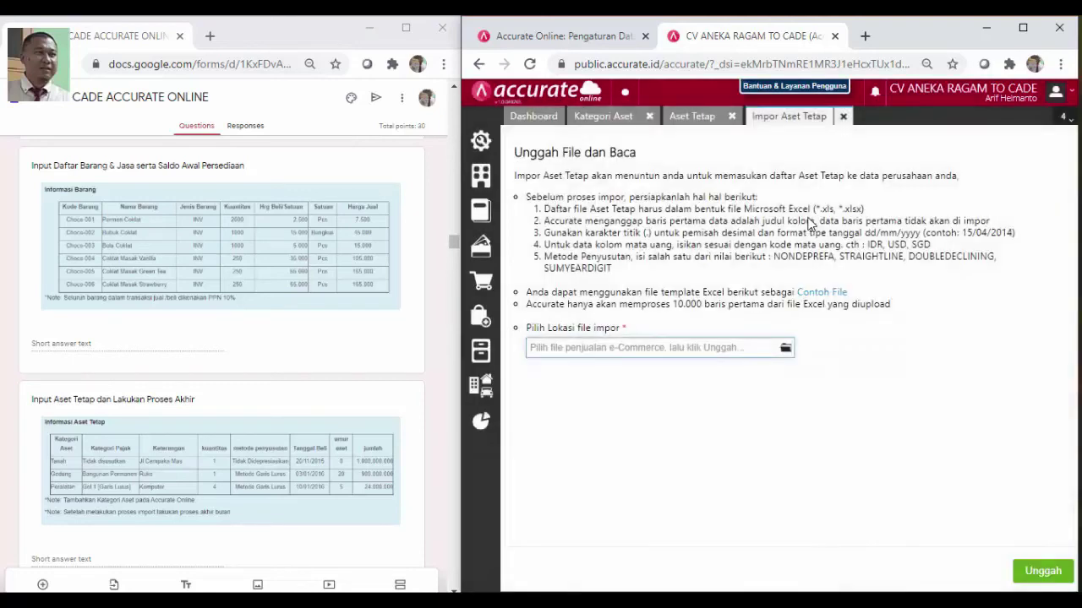
Import 5. Daftar Aset Tetap.xls, adding FA-01 Jl. Cempaka Mas, FA-02 Ruko, FA-03 Komputer
left_click(785, 350)
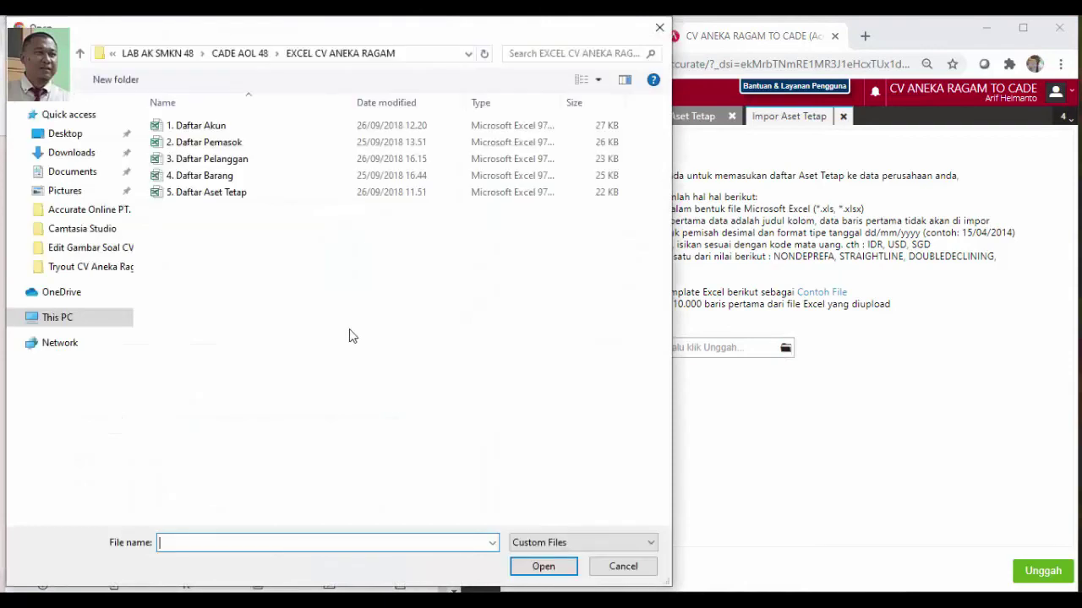
left_click(233, 197)
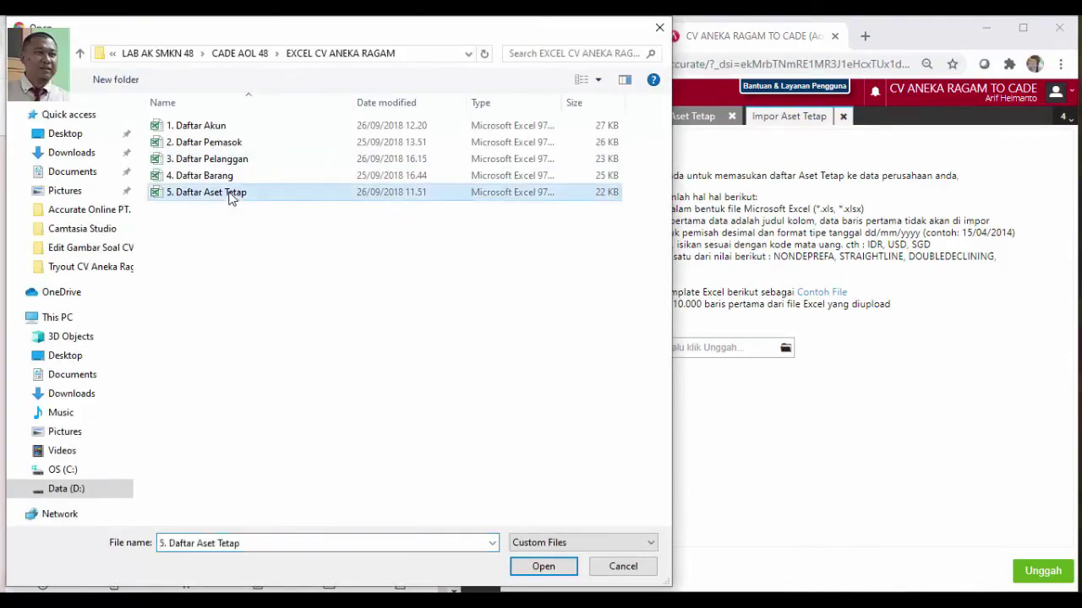
left_click(545, 569)
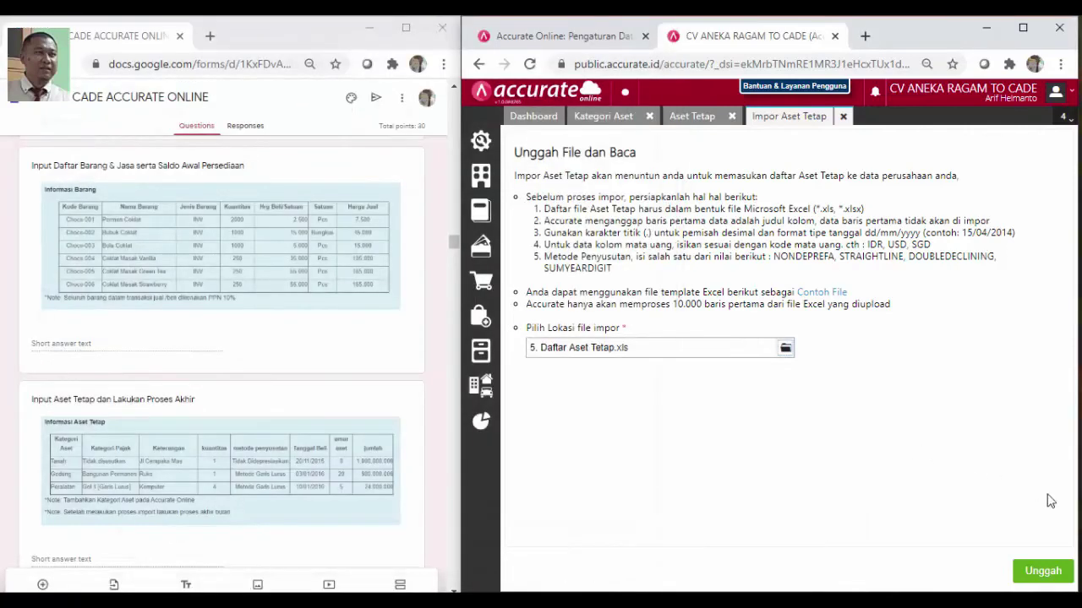
left_click(1044, 573)
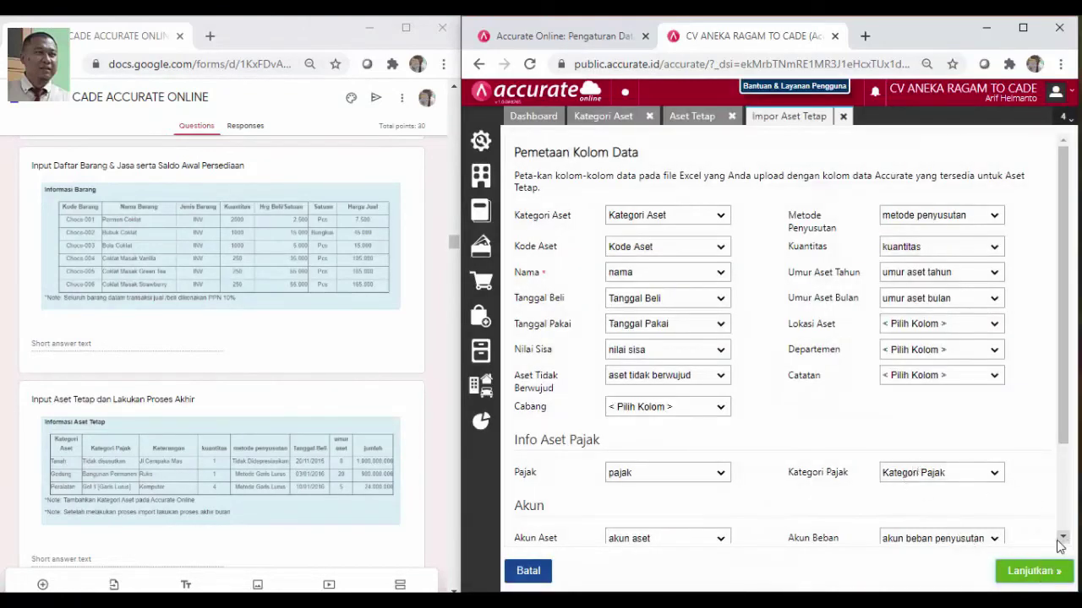
left_click(1044, 576)
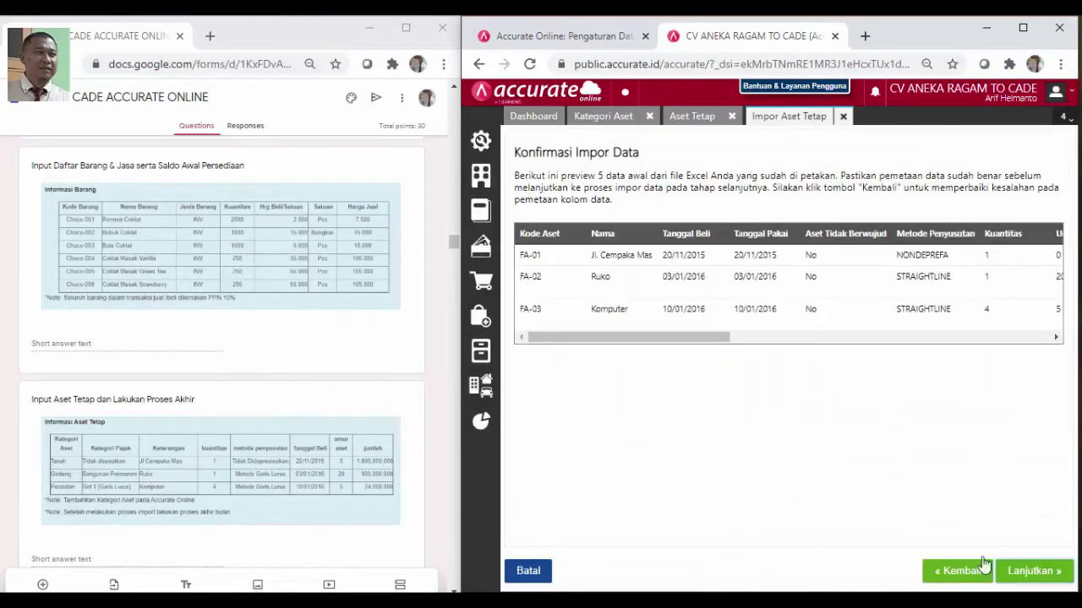
left_click(1037, 572)
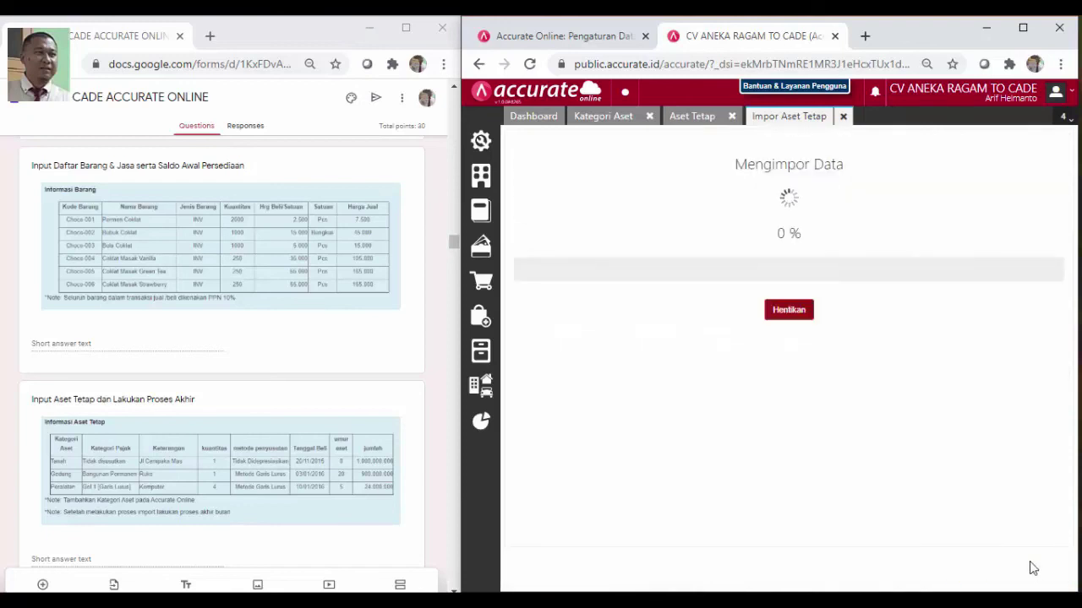
left_click(1041, 572)
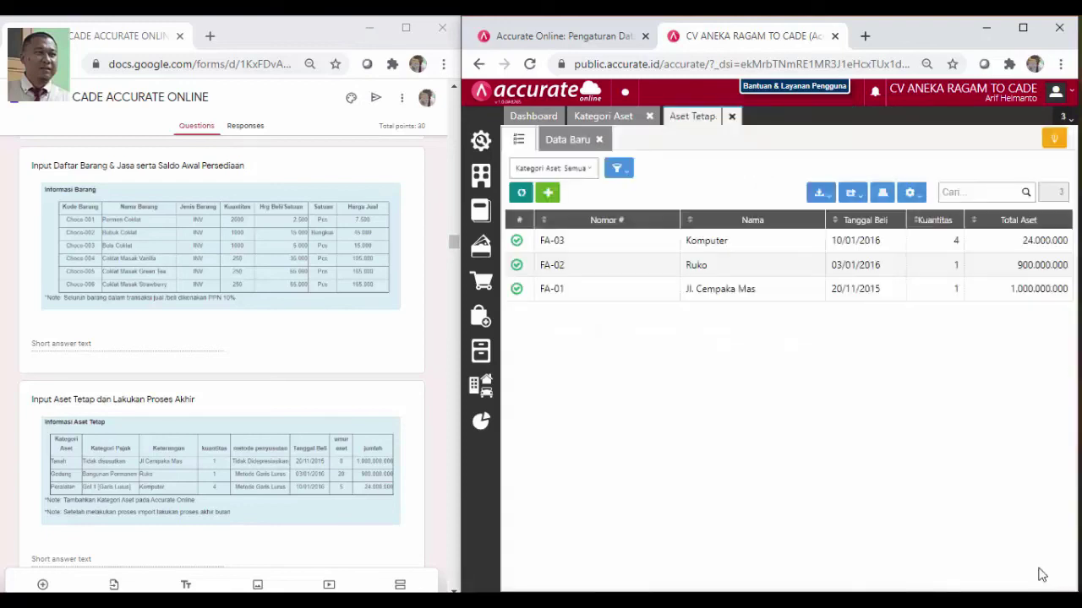
Close the asset tabs and save Proses Akhir Bulan for Desember 2017
left_click(732, 116)
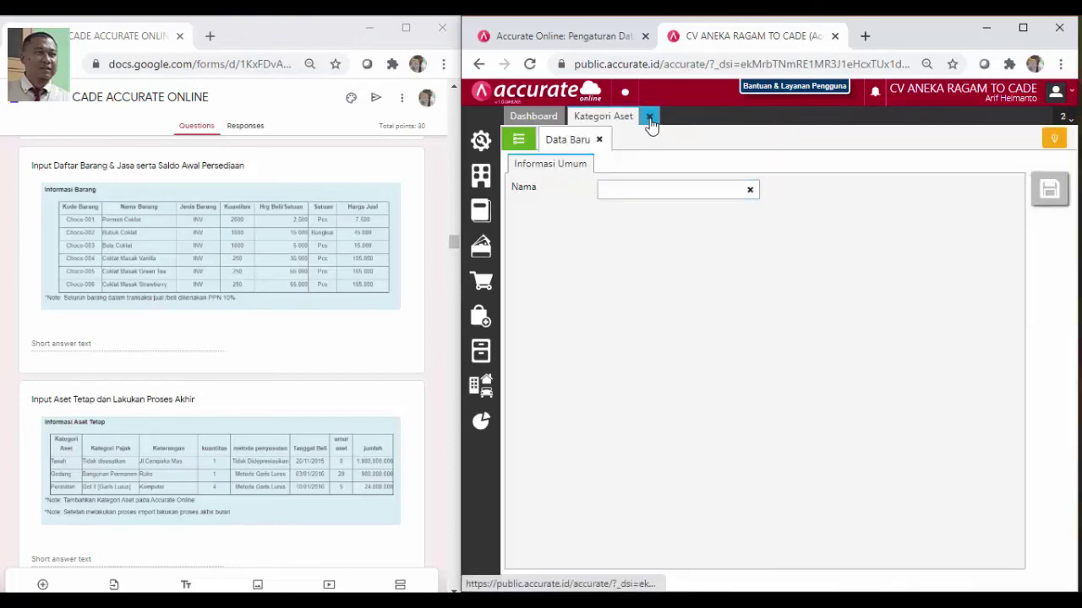
left_click(649, 117)
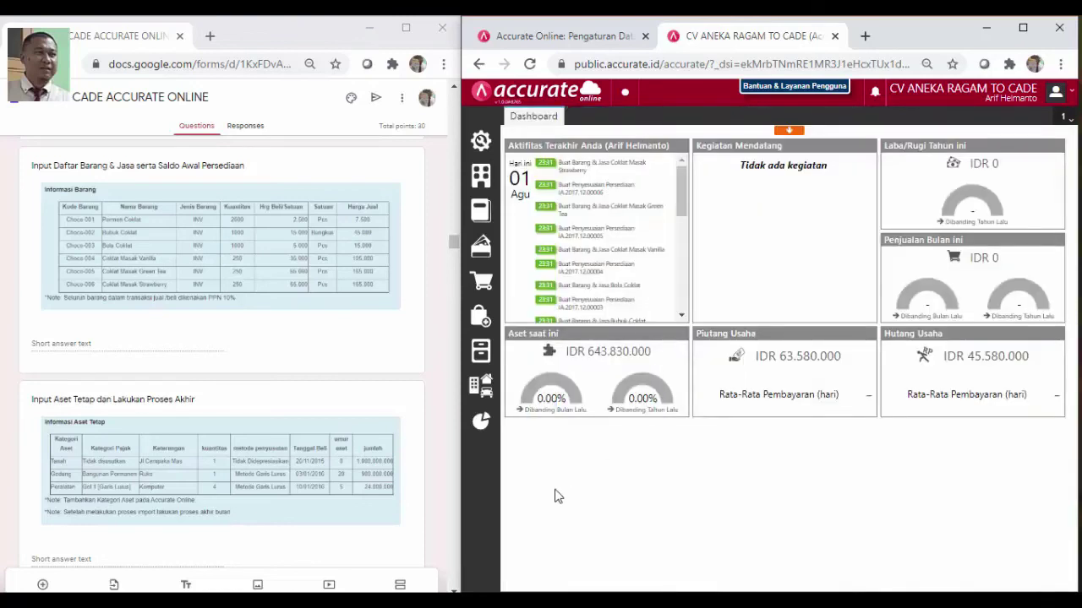
left_click(484, 175)
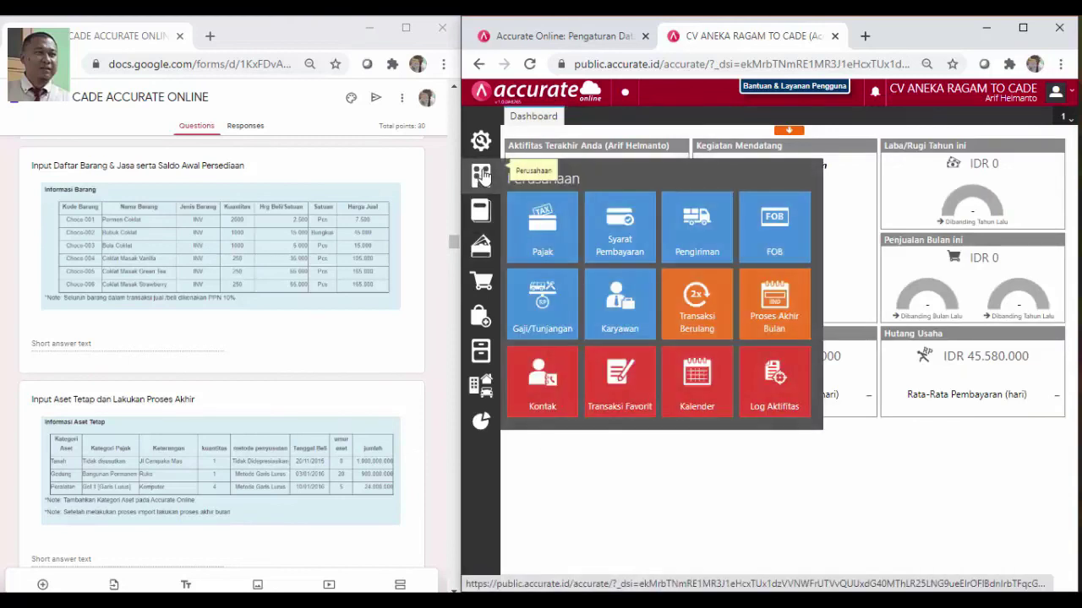
left_click(777, 340)
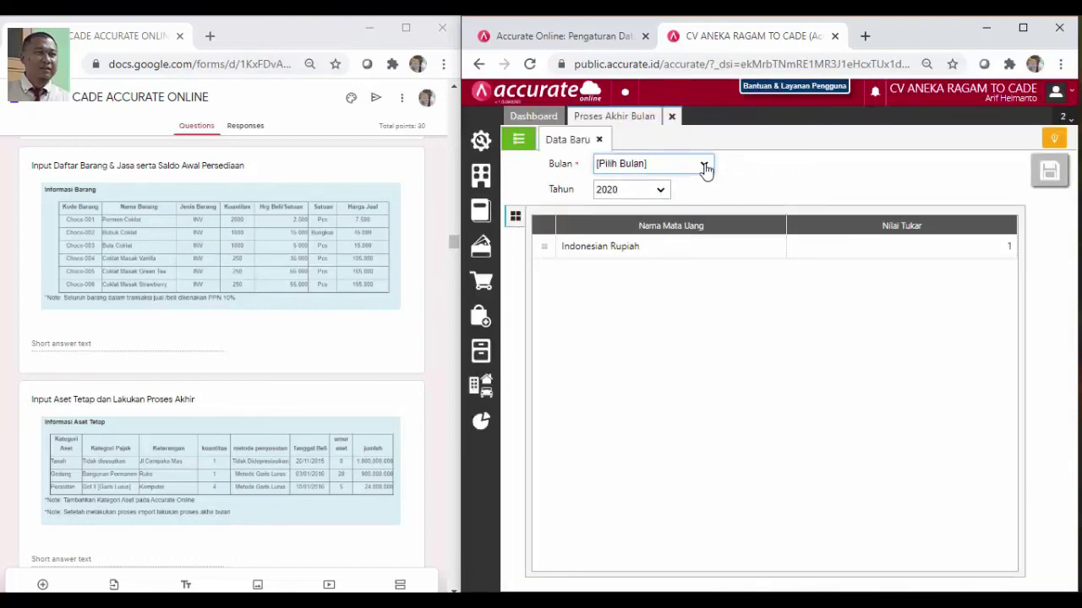
left_click(706, 168)
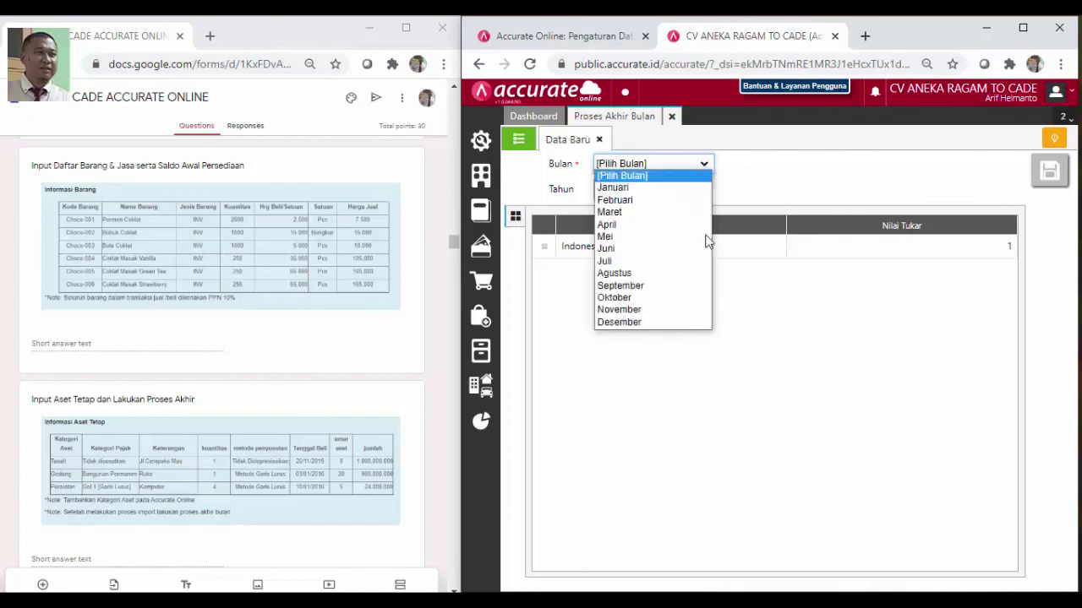
left_click(699, 322)
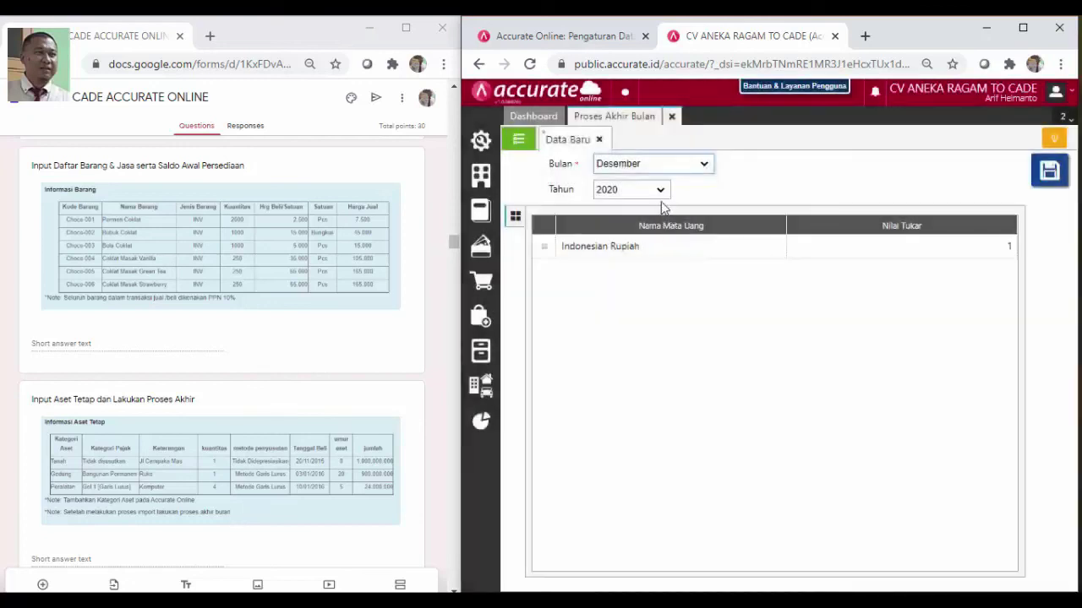
left_click(660, 191)
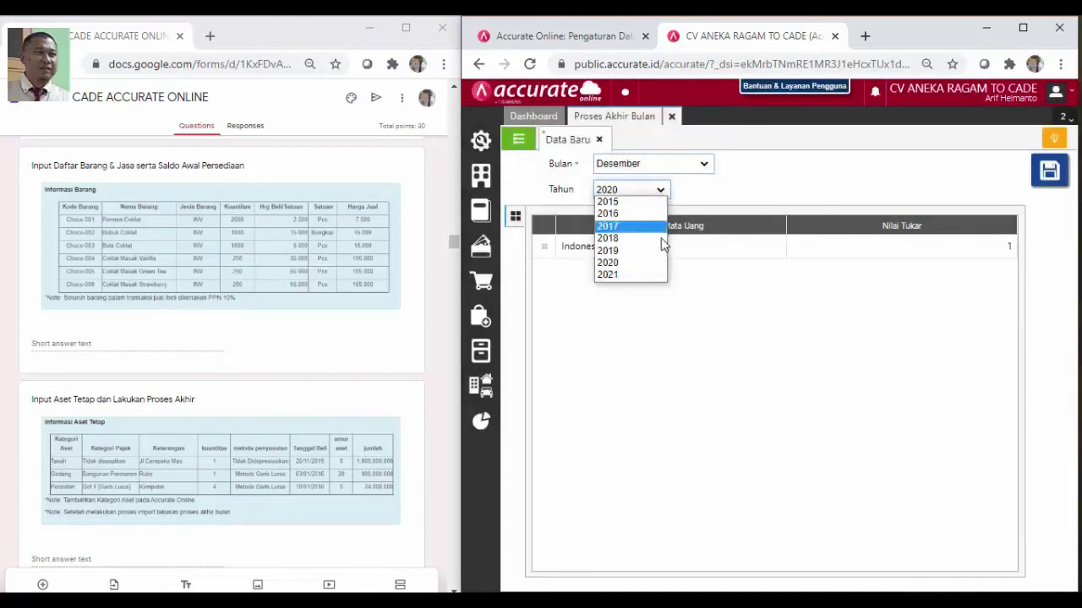
left_click(648, 225)
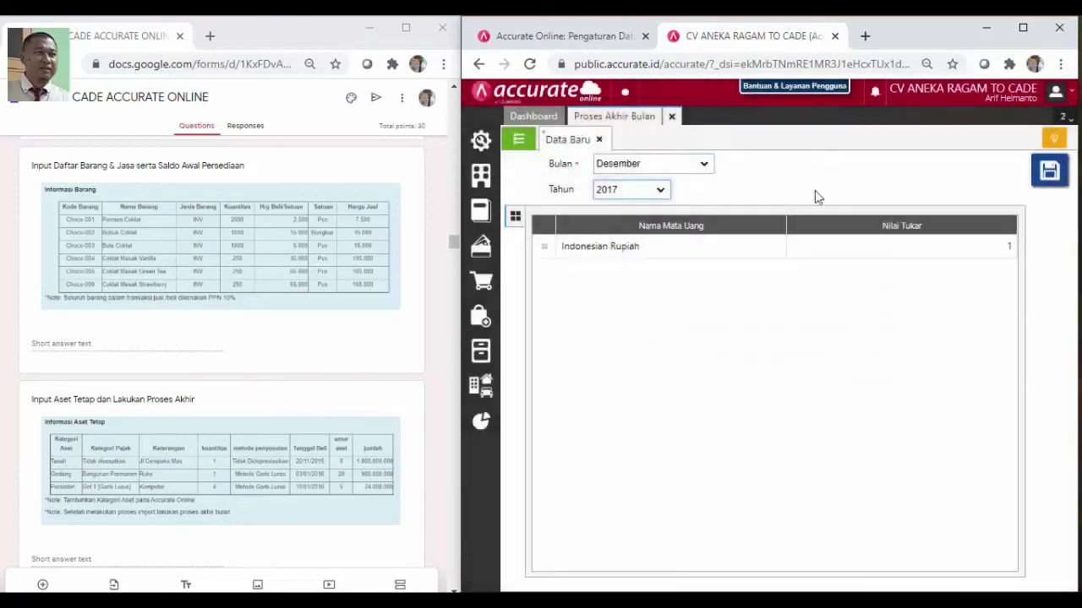
left_click(1048, 170)
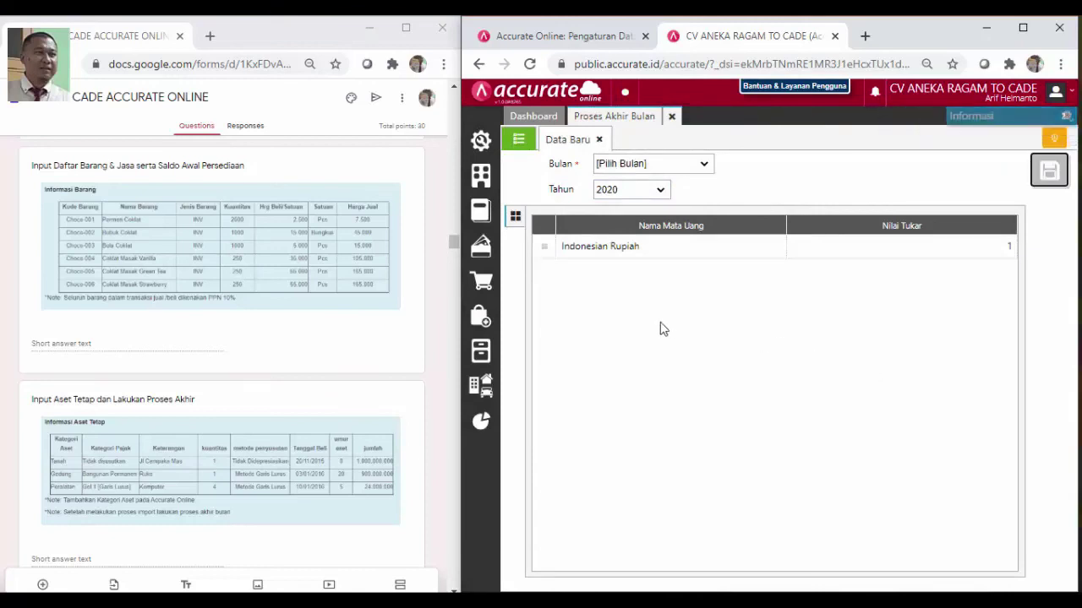
Close the Proses Akhir Bulan tab to show the Dashboard with IDR 2.468.230.000 current assets
left_click(672, 118)
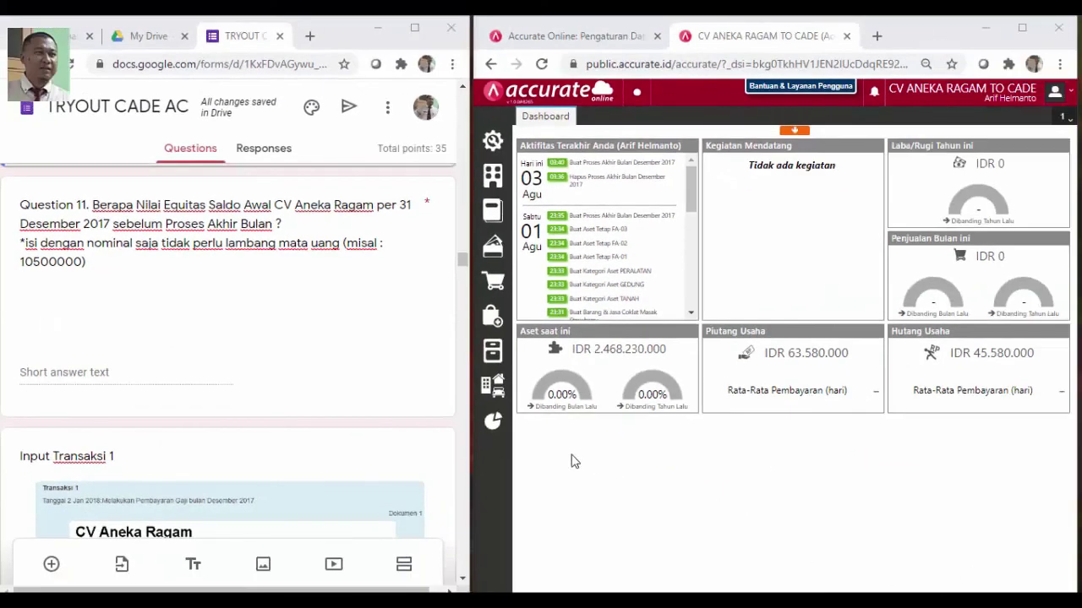
Choose the Neraca (Induk Skontro) report from the Keuangan section of the report list
left_click(493, 422)
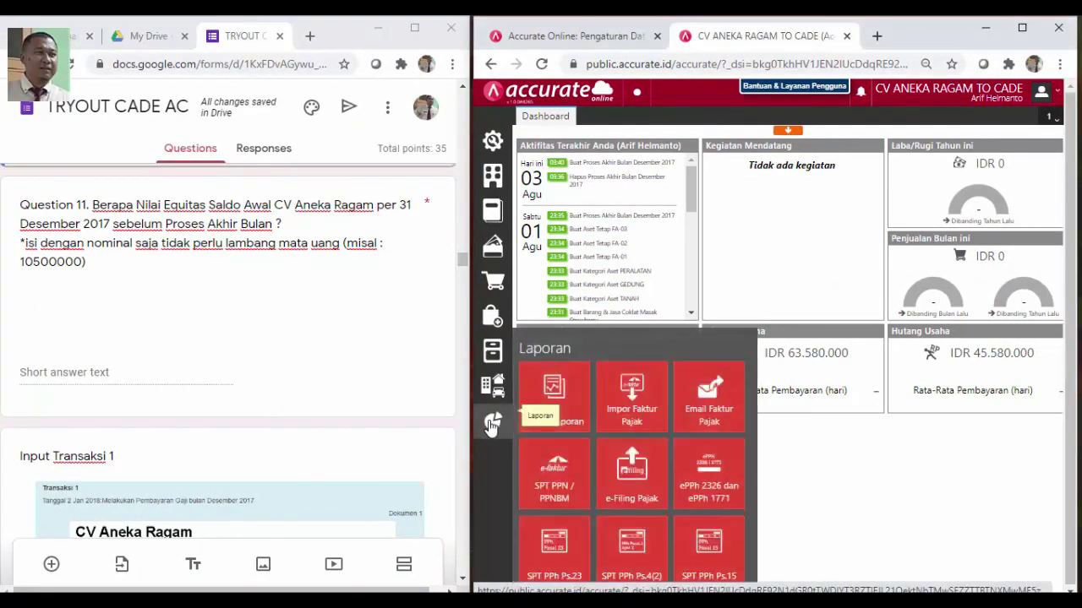
left_click(562, 424)
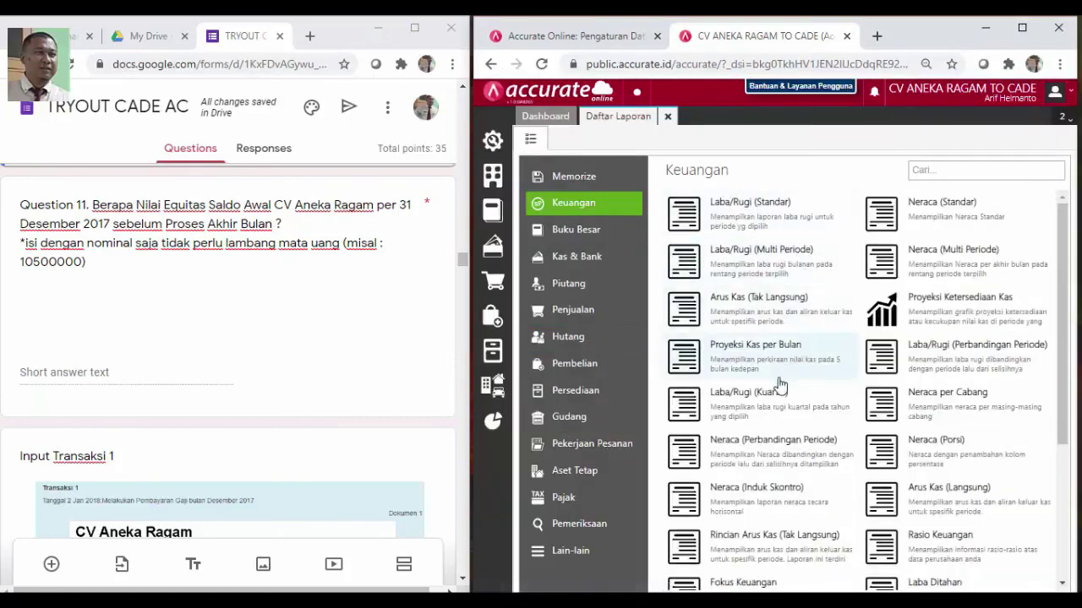
left_click(765, 515)
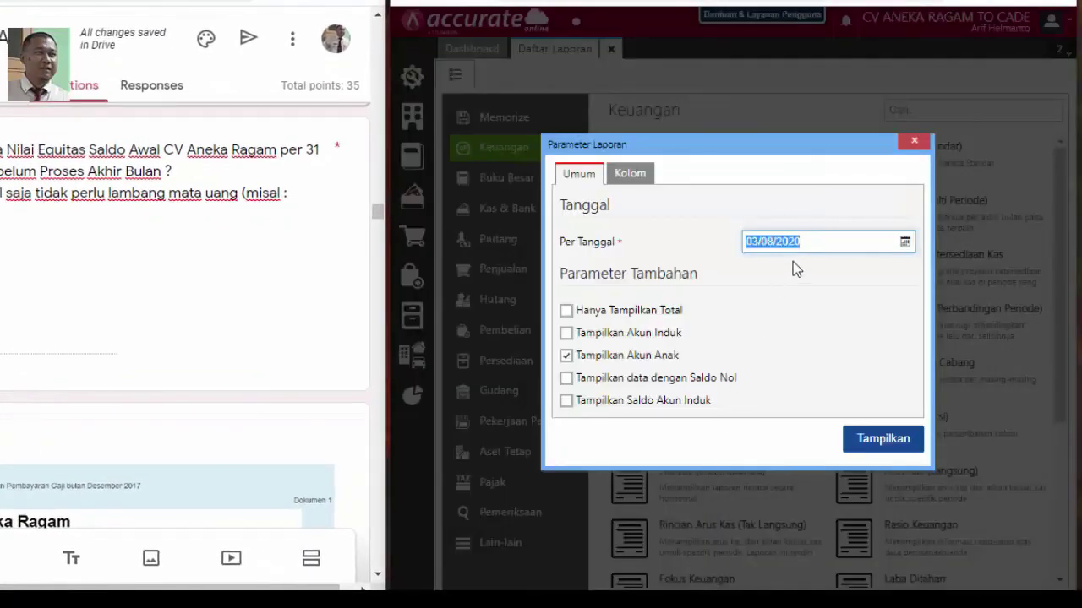
Generate it per 31/12/2017 including zero-balance accounts, showing current assets of 643.830.000
type("311")
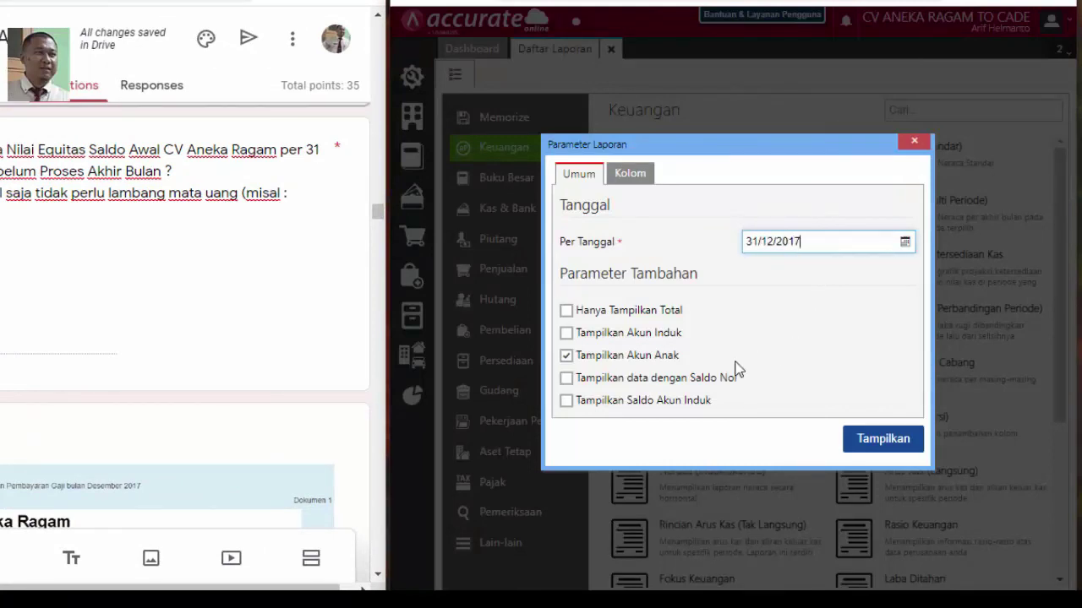
left_click(566, 377)
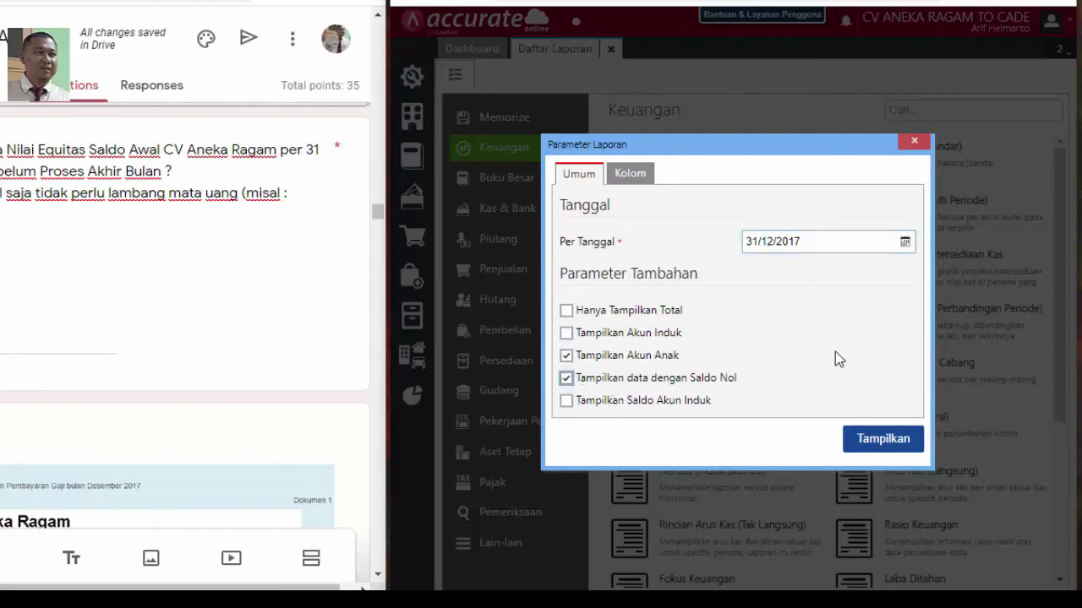
left_click(886, 440)
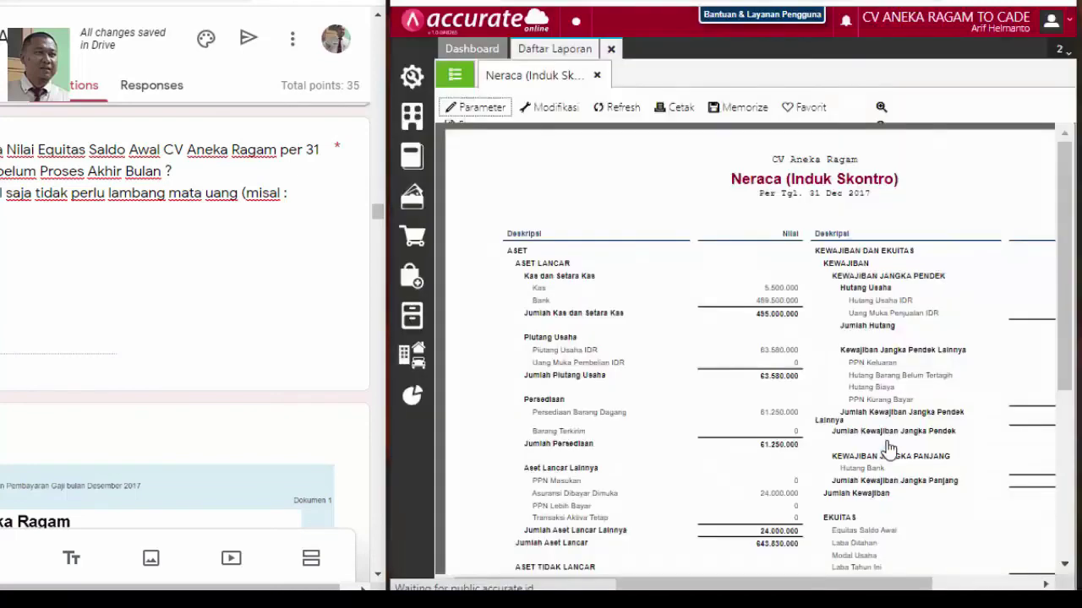
scroll(908, 405, "down", 3)
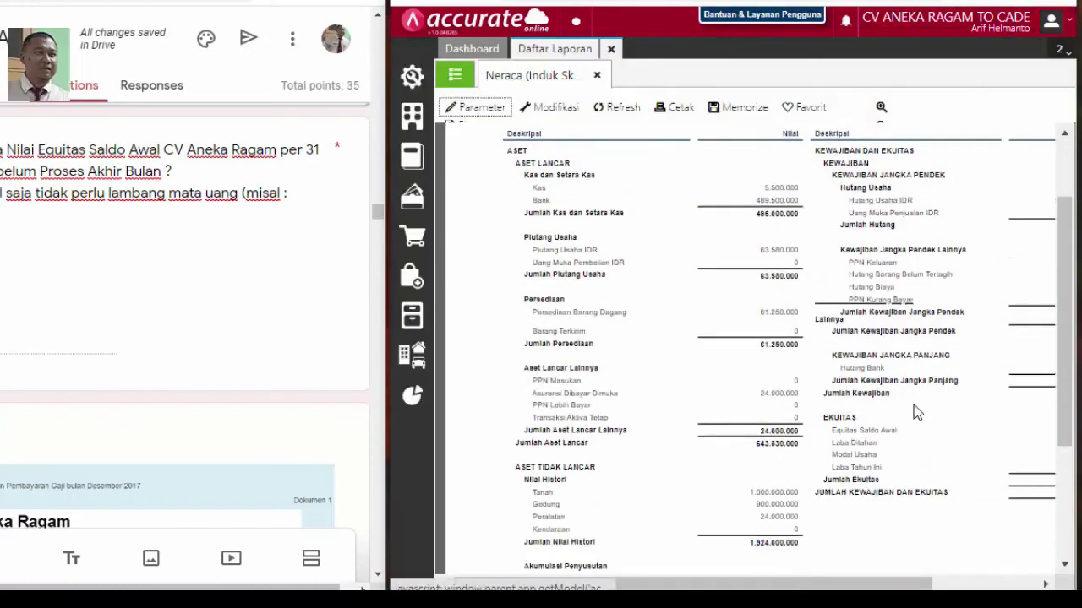